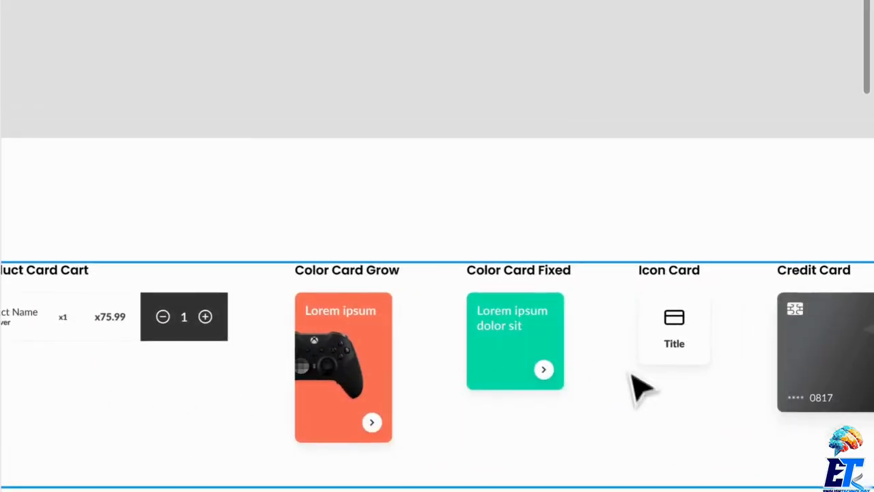
Step: Look over the base card components on the Cards page, from Credit Card back to Vertical Product Card Large
left_click_drag(683, 380, 463, 363)
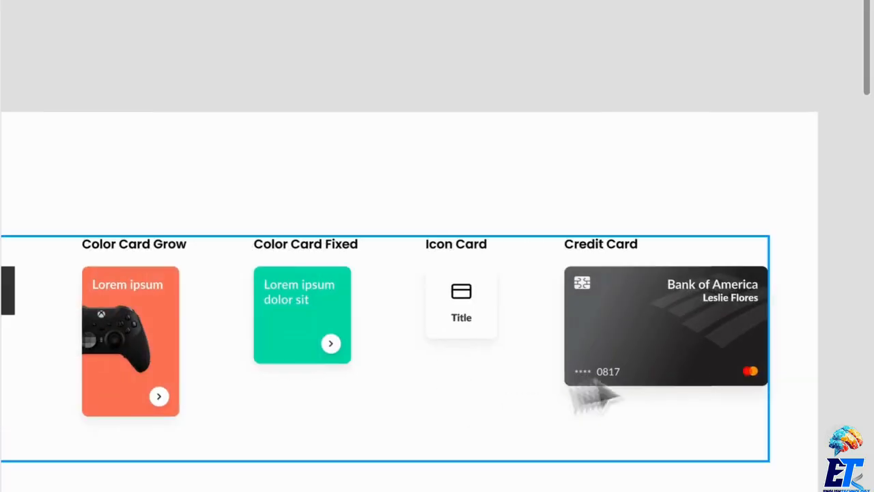
scroll(430, 325, "down", 6)
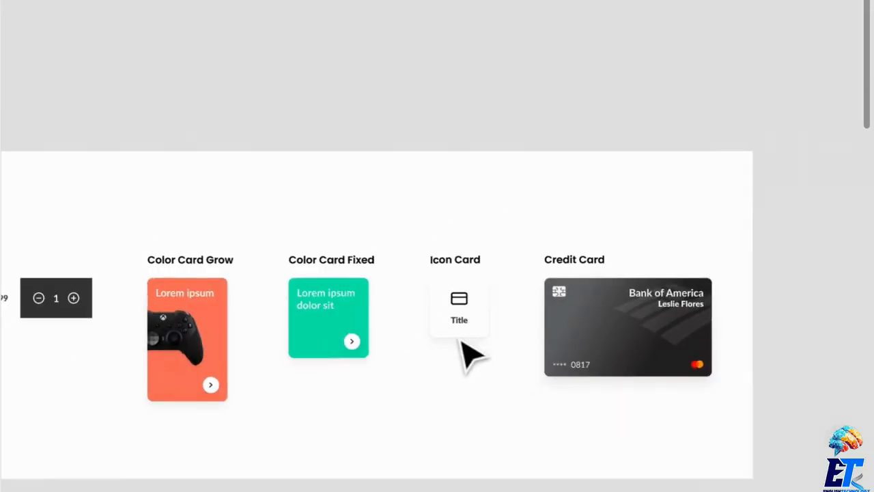
scroll(396, 380, "up", 8)
left_click_drag(407, 382, 770, 244)
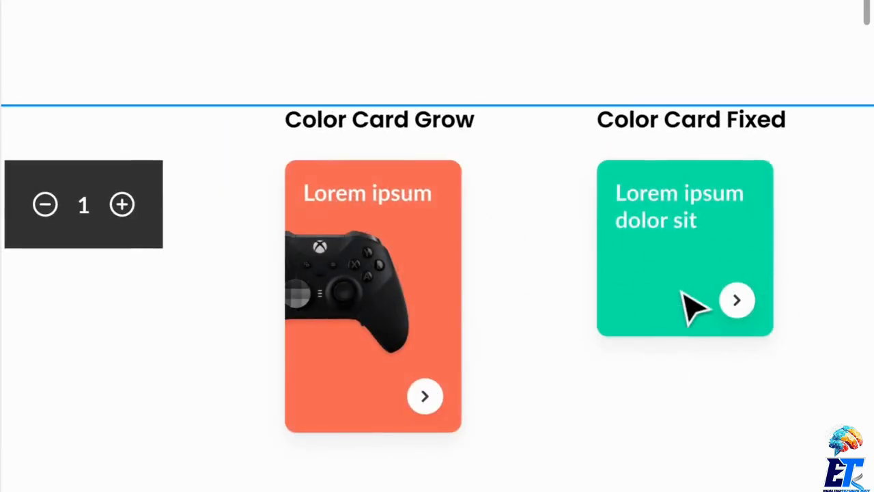
left_click_drag(250, 308, 488, 301)
left_click_drag(618, 265, 788, 275)
mouse_move(181, 275)
left_mouse_down()
mouse_move(810, 270)
mouse_move(868, 283)
left_mouse_up()
left_click_drag(55, 265, 733, 253)
left_click_drag(291, 321, 747, 321)
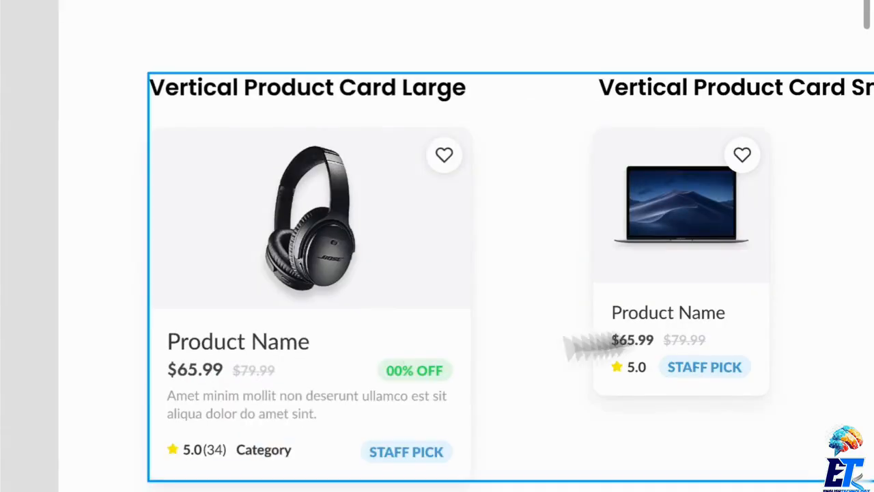
left_click_drag(375, 318, 479, 318)
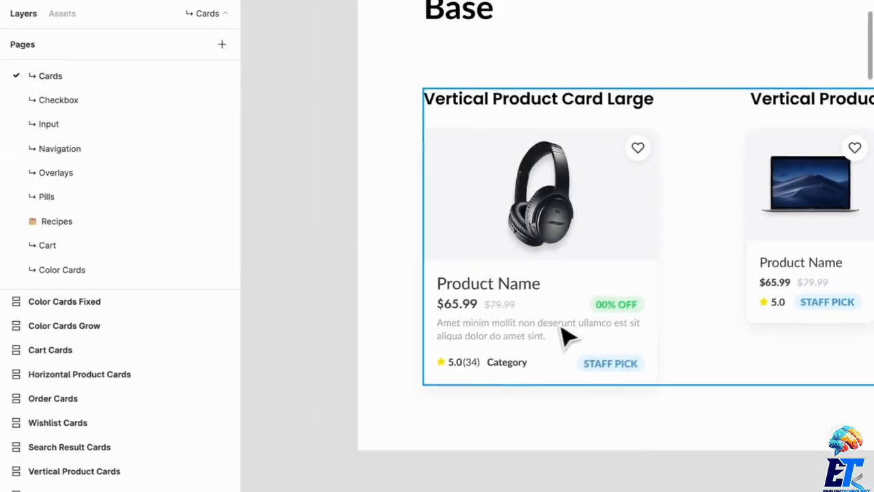
scroll(566, 336, "right", 5)
scroll(550, 311, "left", 5)
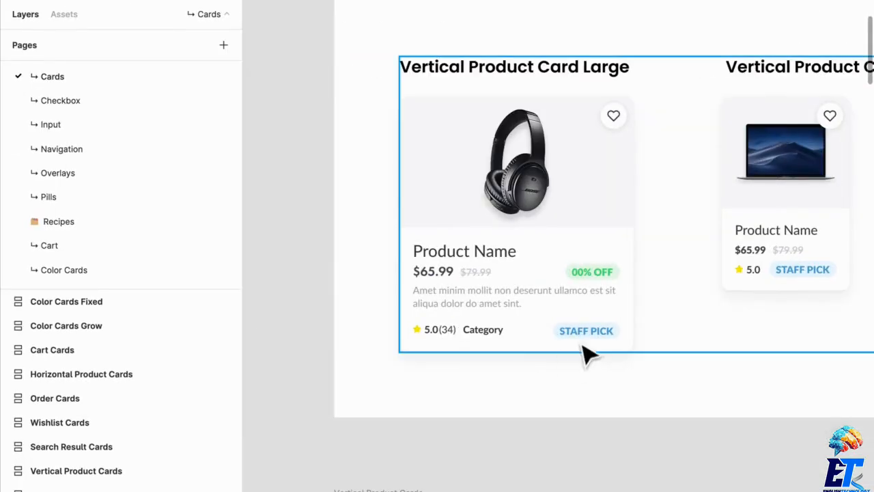
Step: View the small Savings and Staff Pick pills on the Pills page and return to the Cards page
left_click(94, 198)
scroll(649, 370, "down", 3)
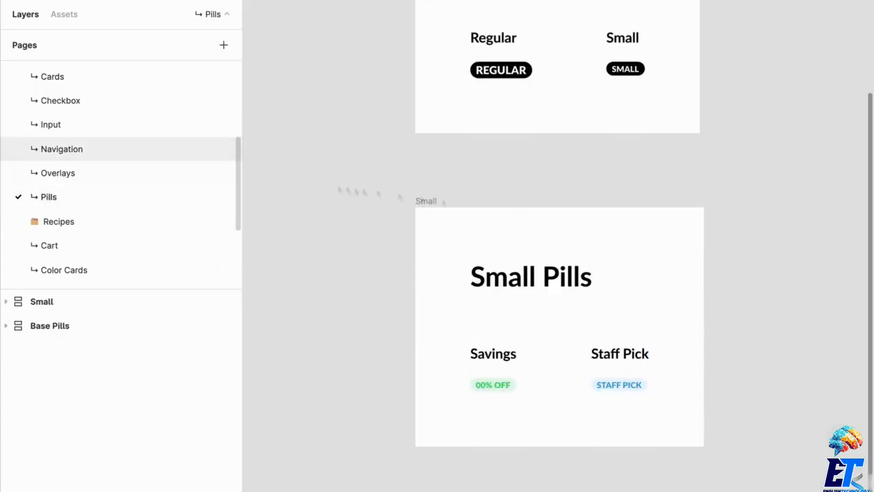
left_click(117, 83)
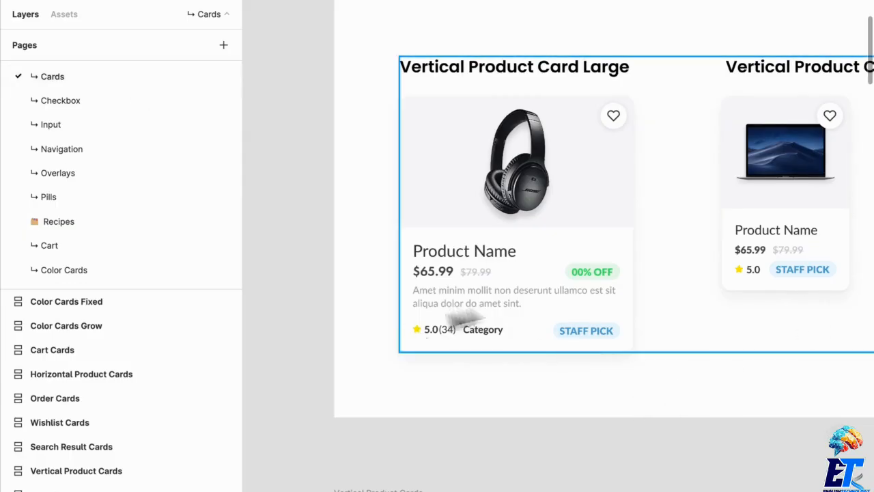
Step: Examine the rating, price, pills and image area of the base Vertical Product Card Large
scroll(420, 347, "up", 5)
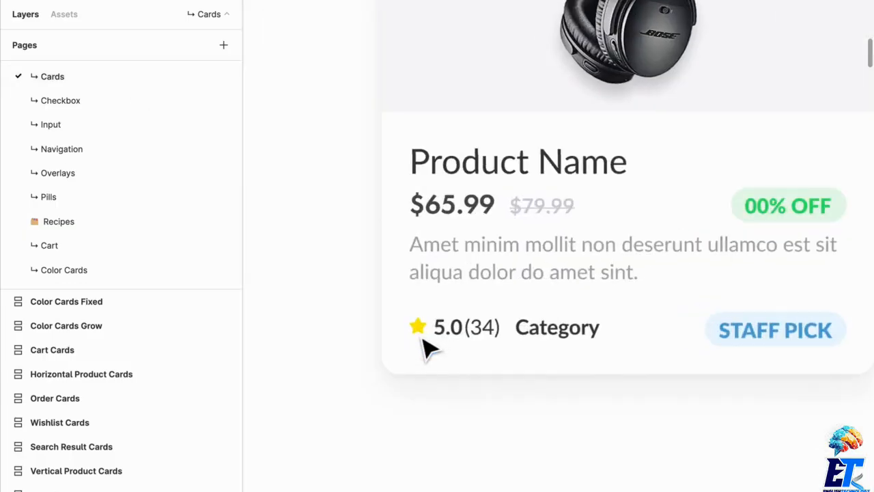
left_click_drag(675, 259, 625, 434)
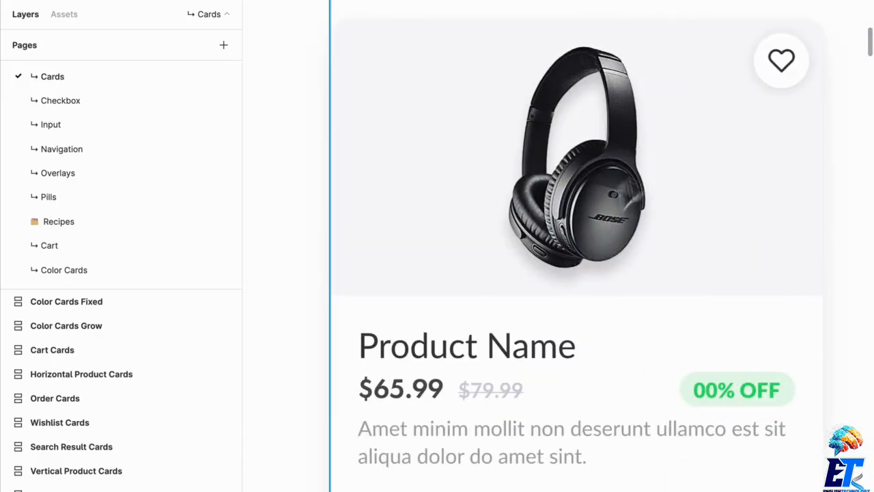
scroll(696, 341, "down", 5)
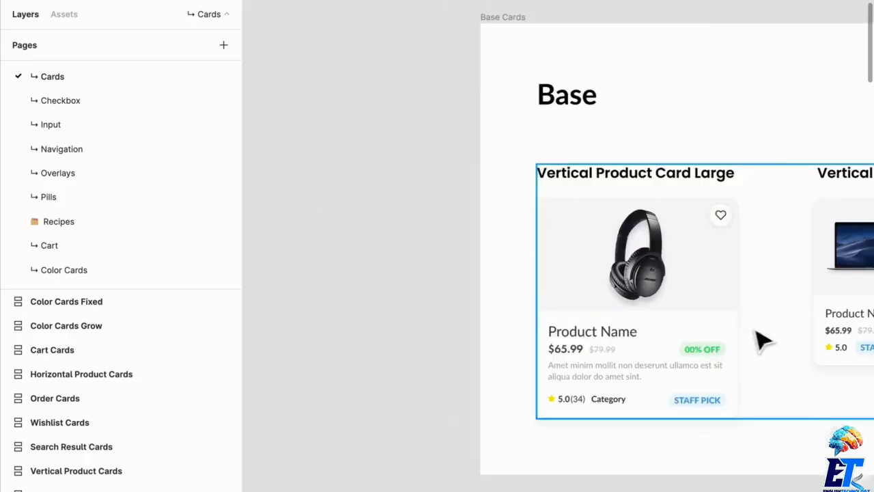
Step: Examine the horizontal product cards in the Base row, including the Large, Small and Cart versions
left_click_drag(751, 335, 481, 300)
scroll(481, 300, "right", 6)
scroll(448, 253, "up", 4)
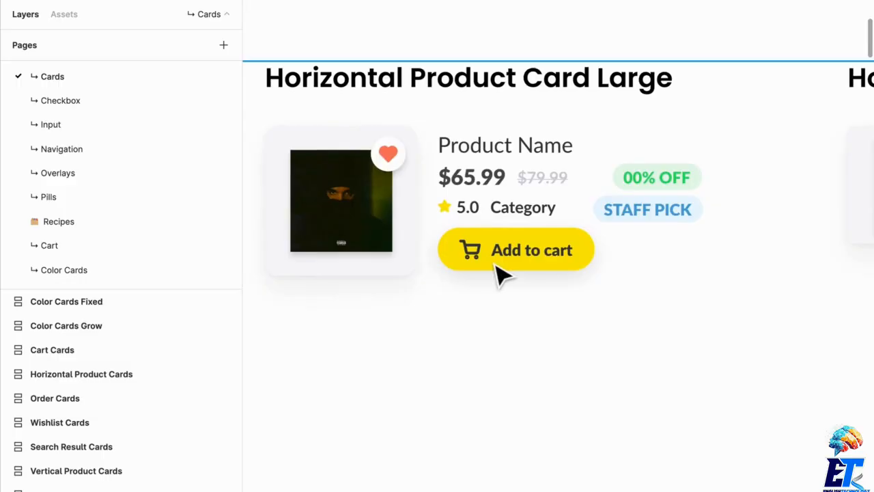
scroll(523, 273, "right", 10)
scroll(621, 296, "down", 5)
scroll(480, 327, "right", 5)
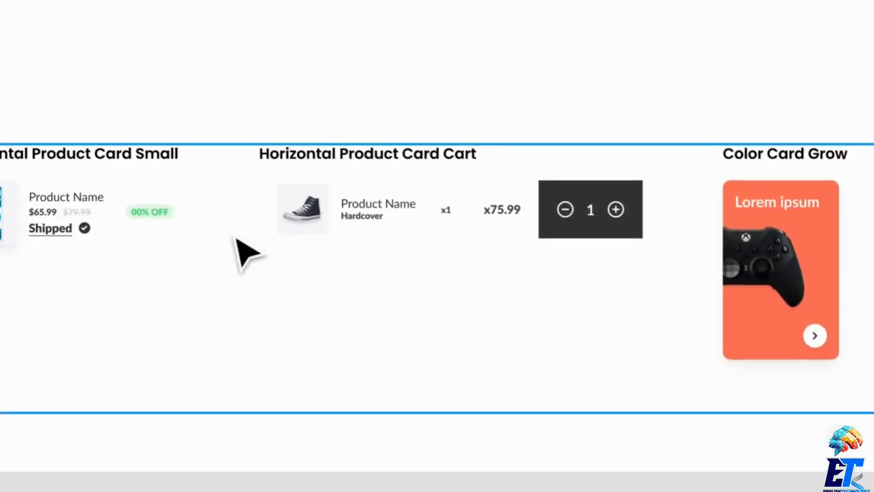
scroll(458, 264, "left", 15)
scroll(287, 167, "up", 1)
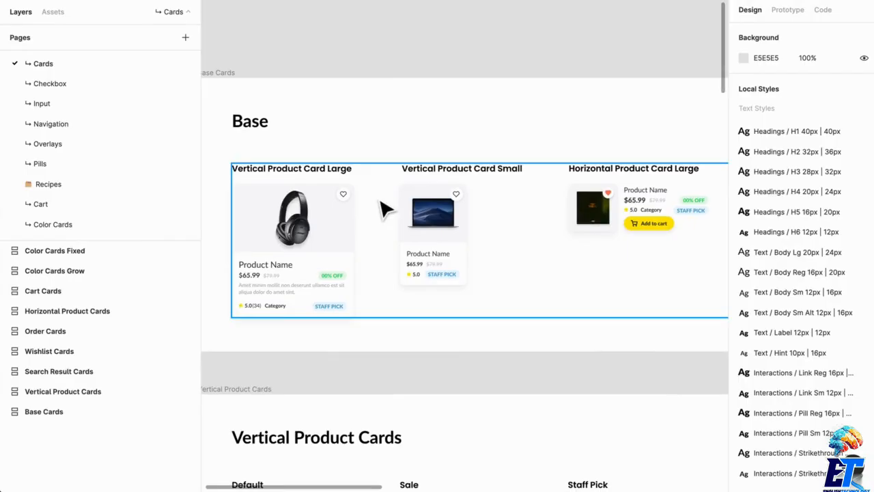
Step: Compare the base Vertical Product Card Large with the Default card in the Vertical Product Cards frame
scroll(384, 209, "down", 5)
scroll(303, 308, "up", 3)
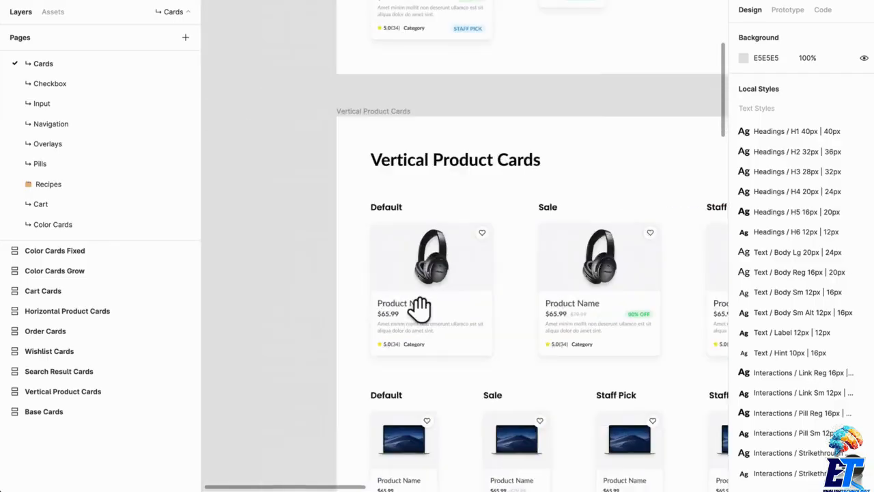
scroll(308, 269, "up", 5)
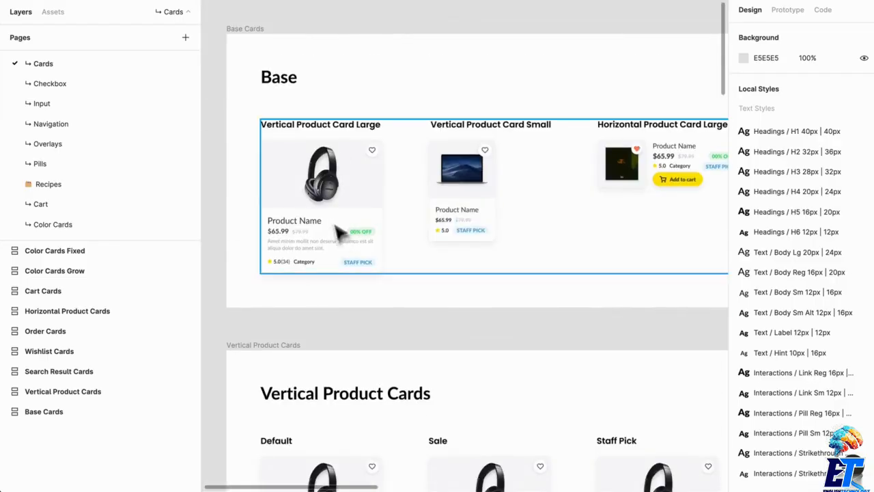
scroll(334, 209, "up", 5)
scroll(355, 217, "left", 2)
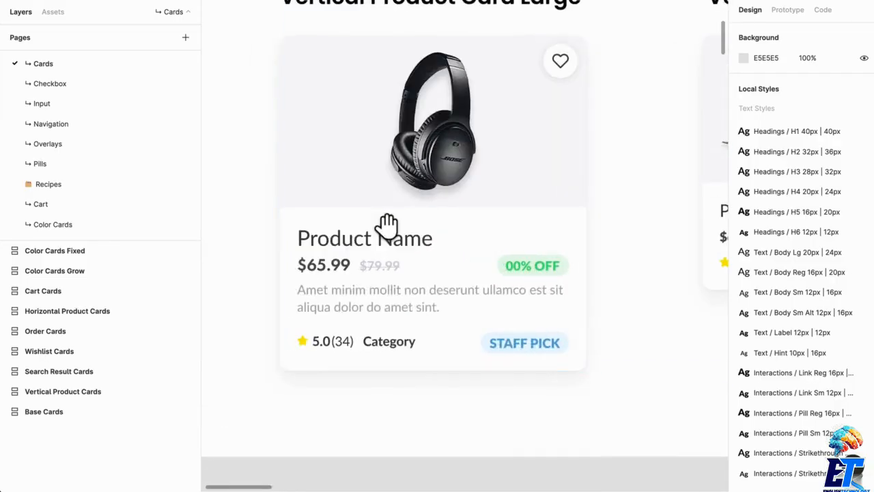
scroll(328, 287, "up", 2)
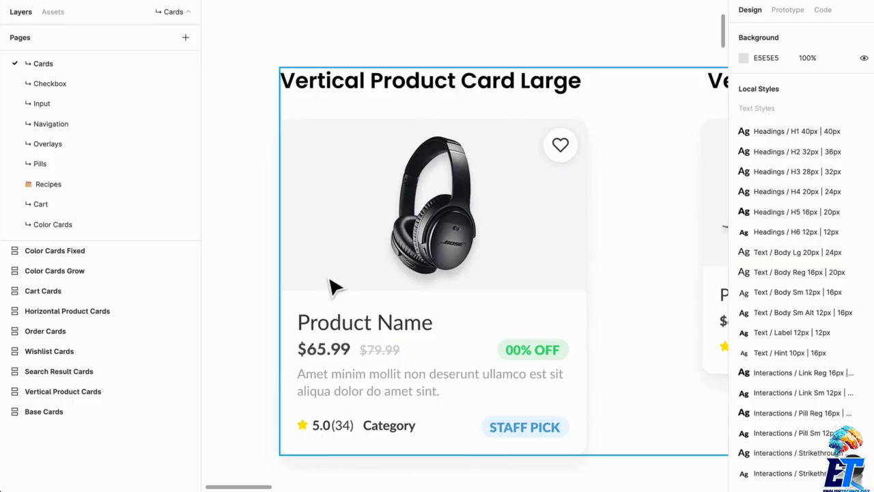
scroll(362, 290, "up", 1)
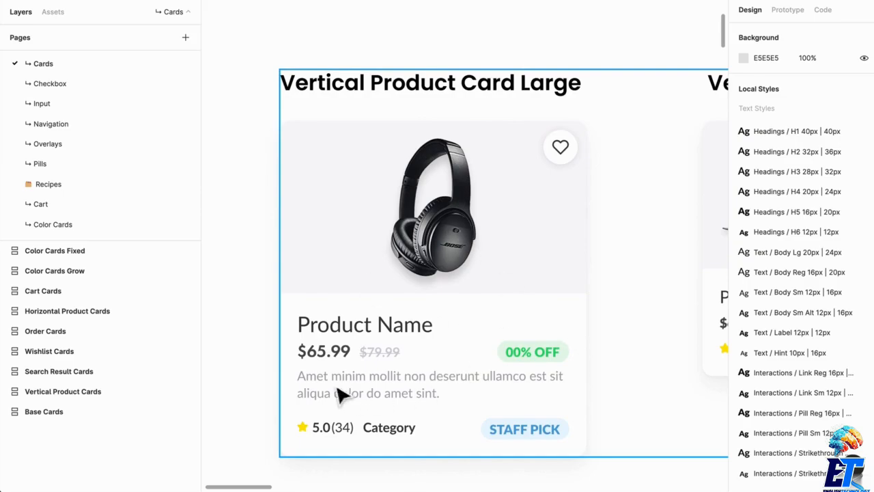
scroll(523, 394, "down", 10)
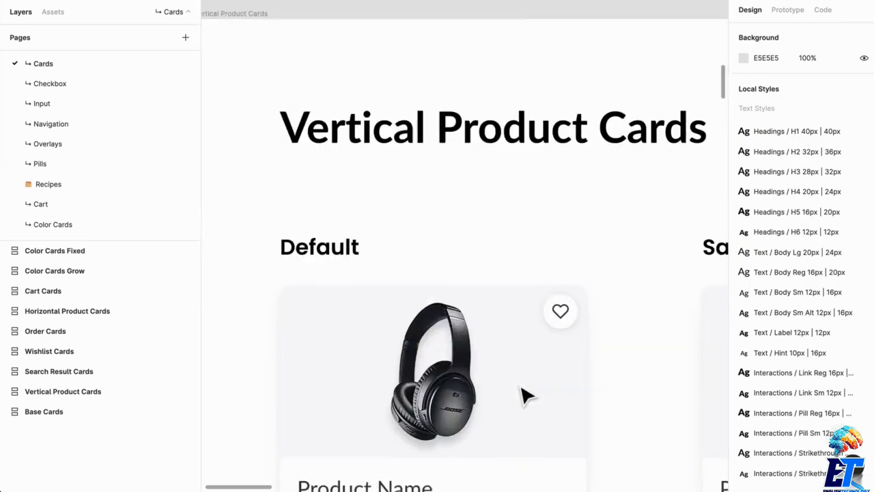
scroll(523, 395, "up", 2)
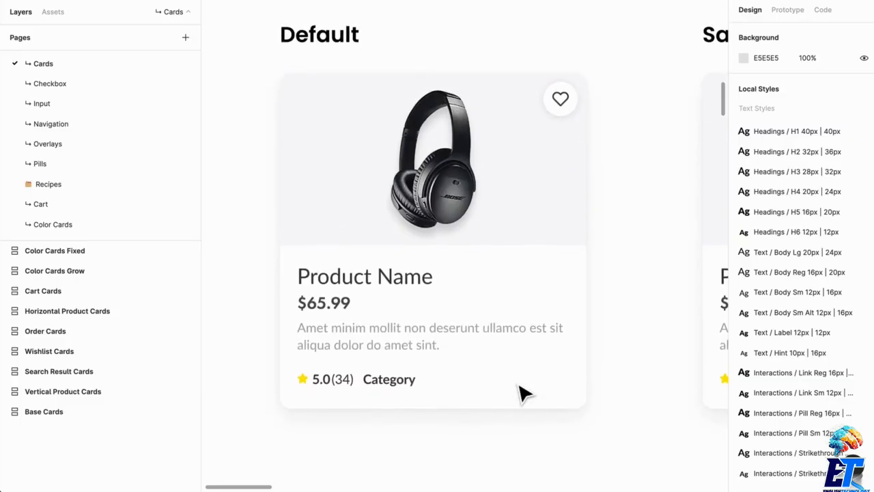
Step: Select the Lg Default component nested in the Vertical Product Cards frame
left_click(412, 305)
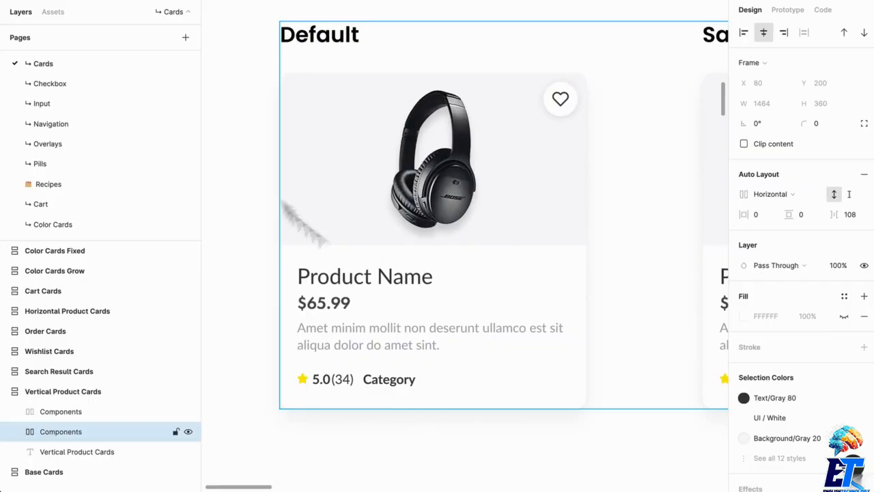
left_click(450, 220)
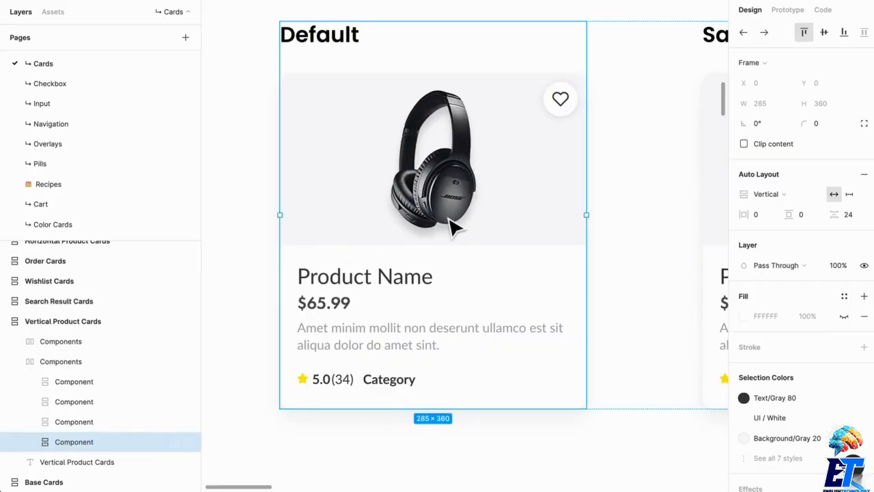
double_click(450, 221)
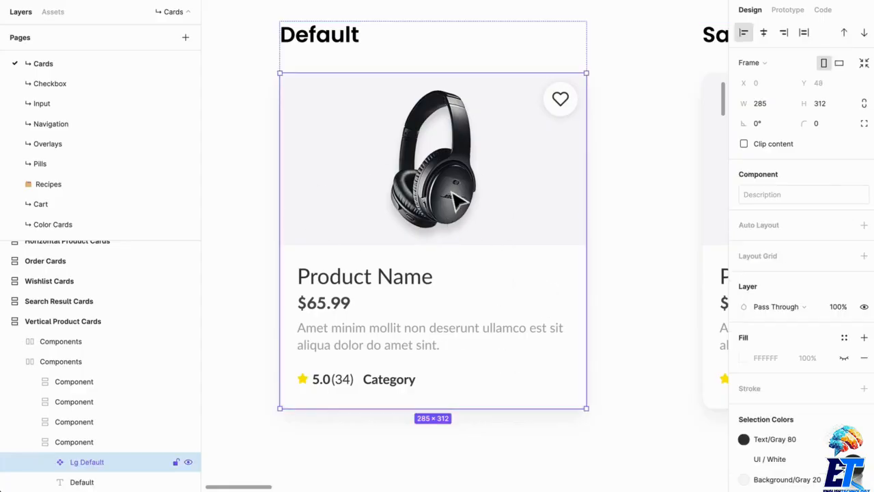
Step: Review the large Staff Pick and Staff Pick + Sale card variants in the same row as the Default card
scroll(489, 286, "down", 1)
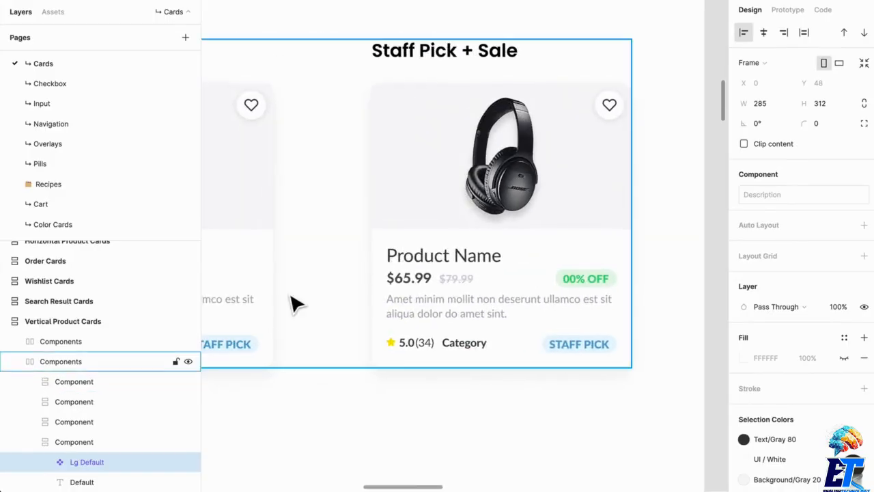
scroll(298, 303, "up", 10)
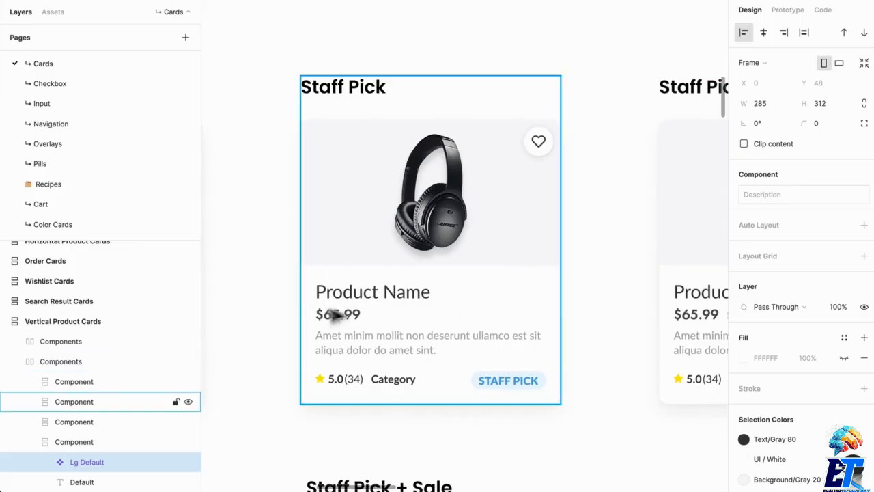
scroll(351, 312, "left", 6)
scroll(385, 342, "left", 5)
scroll(638, 298, "down", 5)
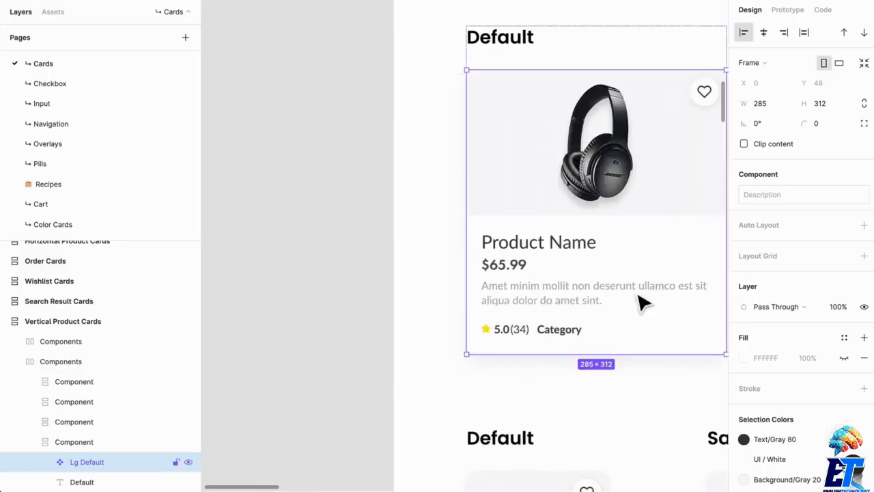
Step: Place an instance of the Lg Default card on the empty canvas beside the Vertical Product Cards frame
left_click_drag(505, 226, 313, 133)
scroll(313, 132, "up", 5)
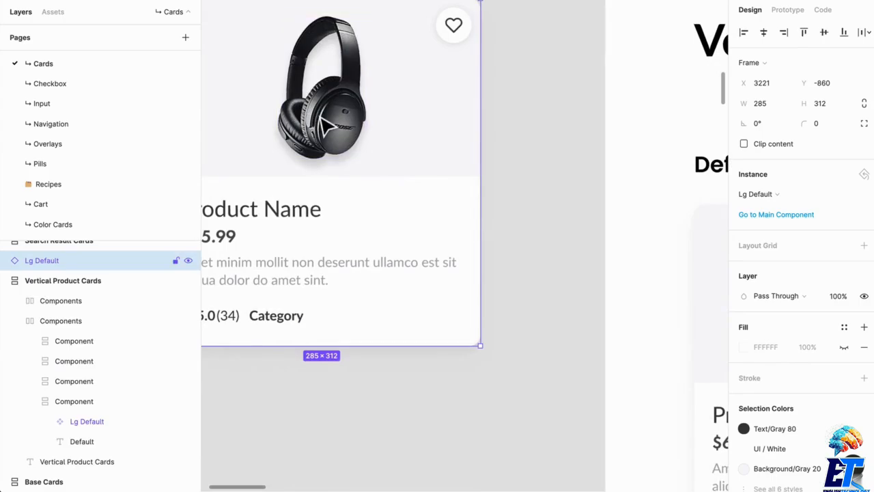
scroll(350, 197, "left", 3)
scroll(409, 239, "up", 3)
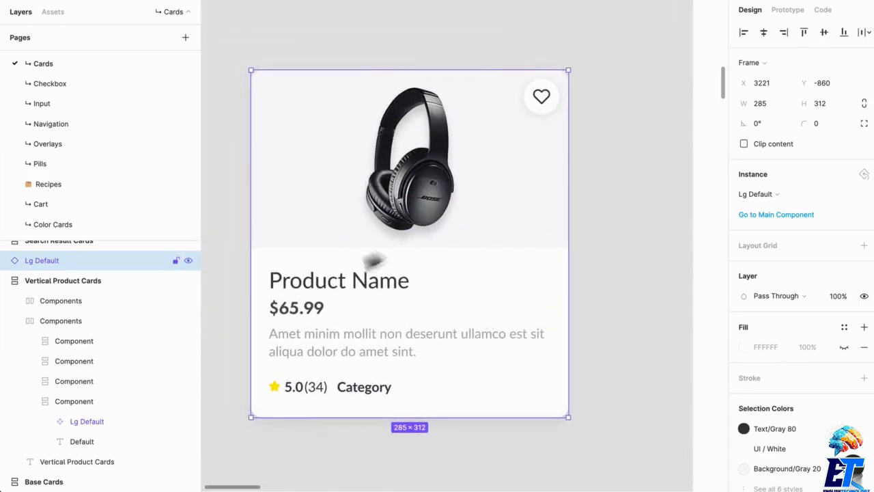
Step: Inspect the Lg Default instance's nested layers: .VerticalProductCardLg, Product Image with its Save Button, and Product Info
left_click(5, 261)
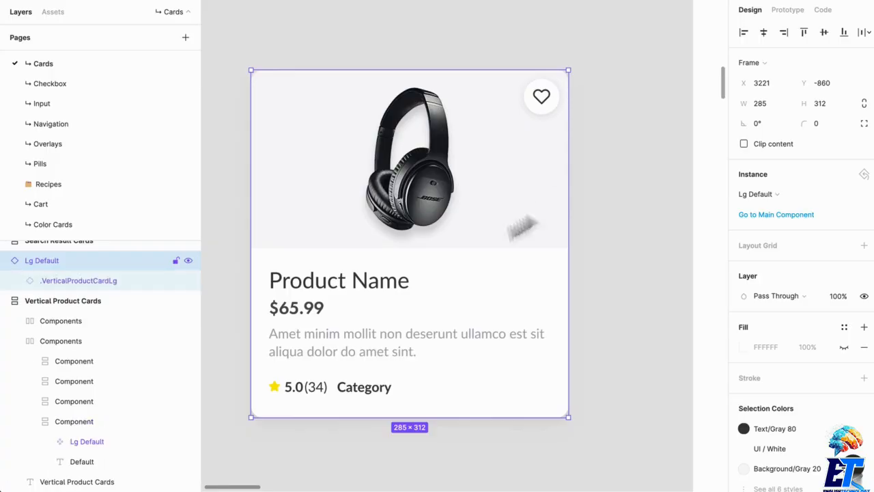
double_click(544, 106)
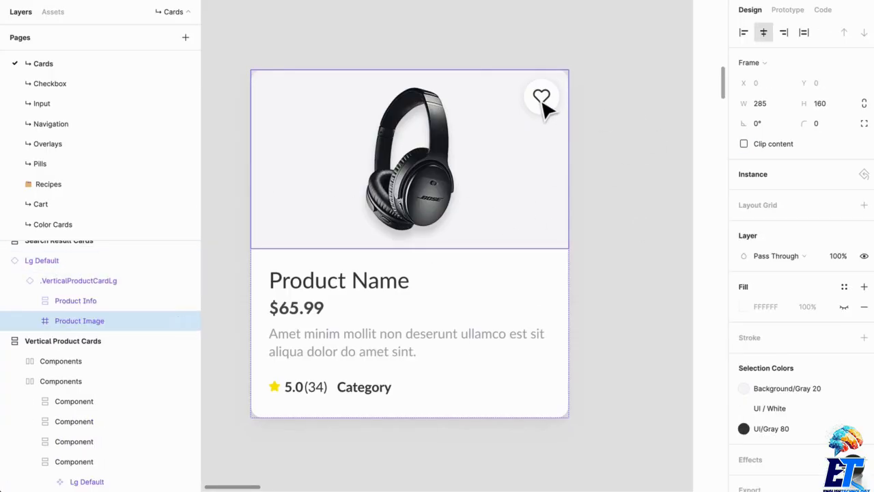
double_click(545, 106)
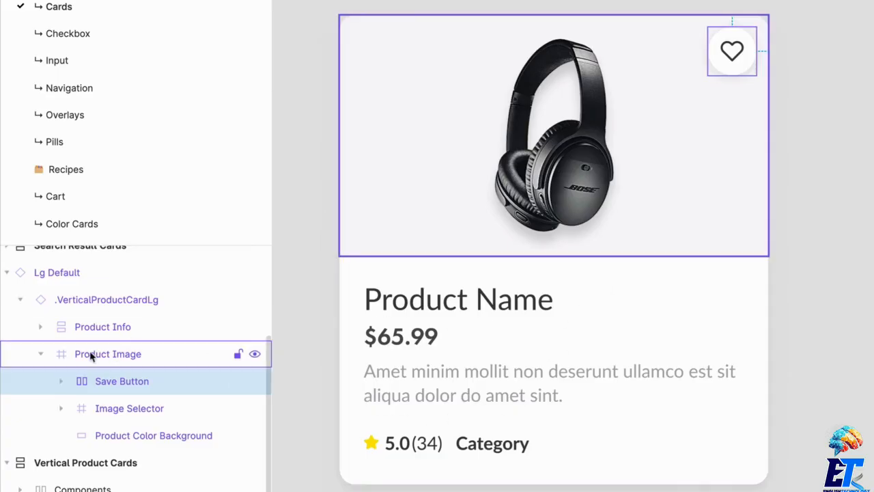
left_click(43, 354)
left_click(116, 334)
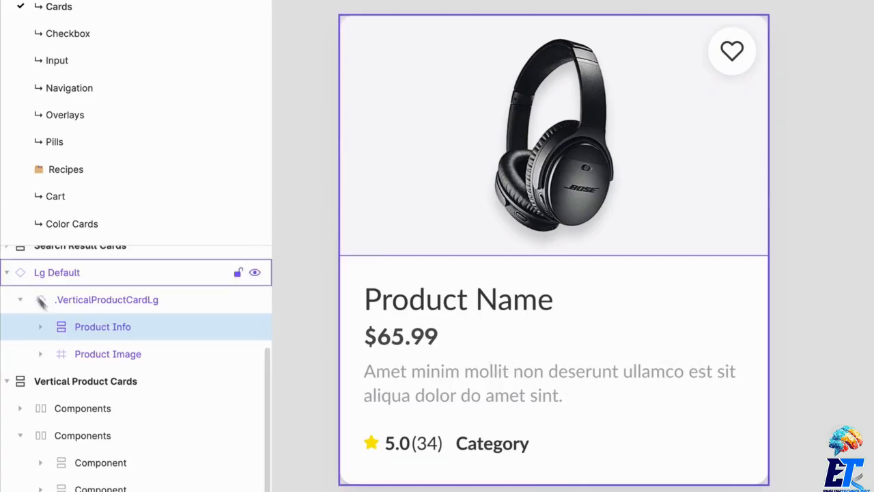
left_click(106, 303)
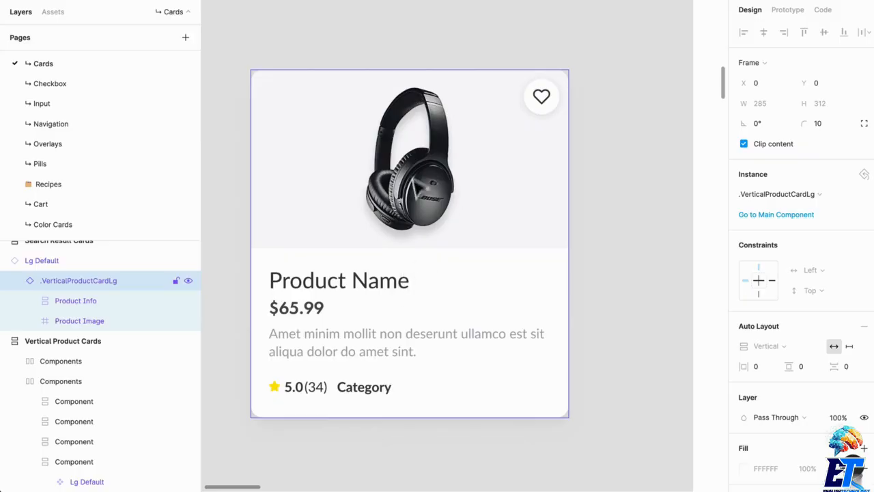
left_click(464, 50)
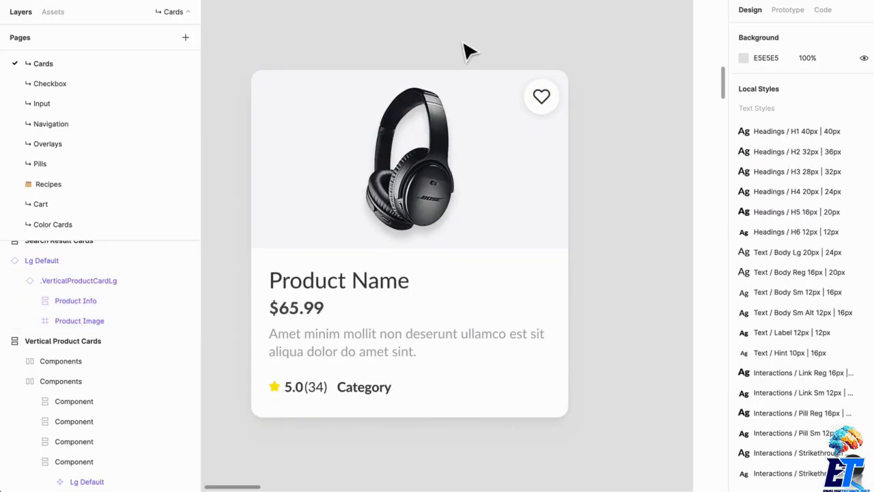
Step: Inspect the properties of the Lg Default instance and its nested .VerticalProductCardLg component, including constraints and auto layout
left_click(552, 117)
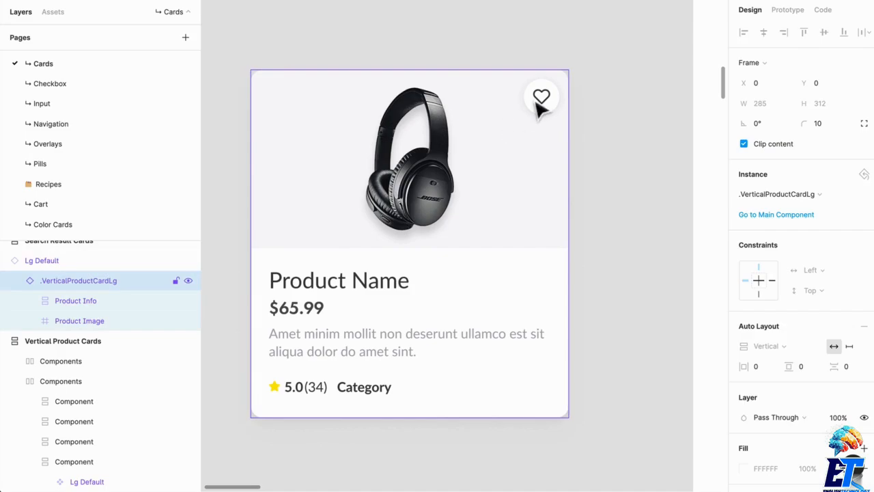
left_click(618, 103)
left_click(470, 163)
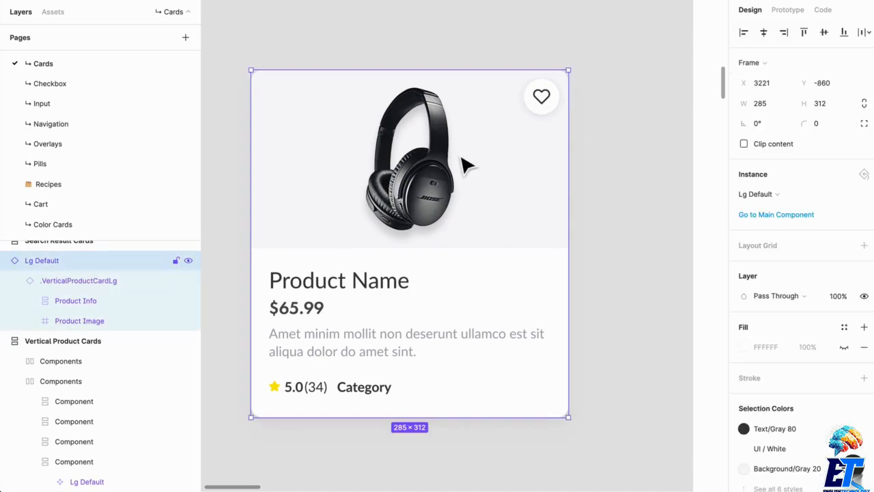
left_click(94, 275)
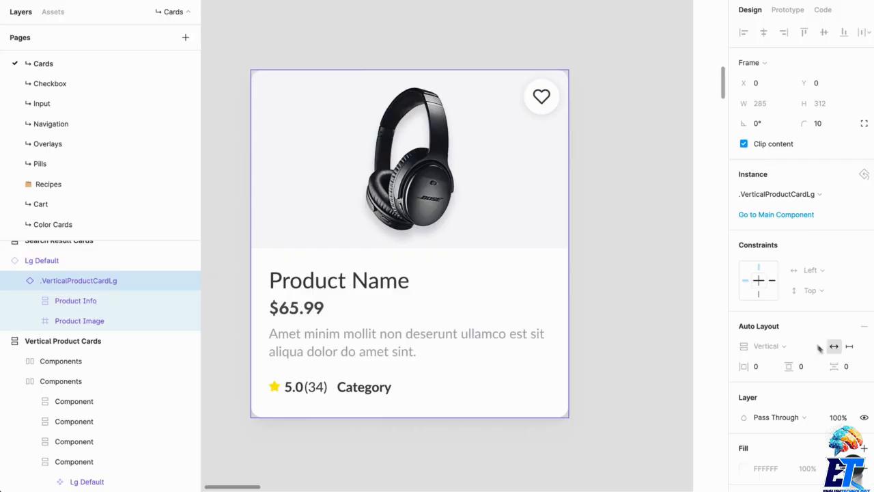
left_click(599, 159)
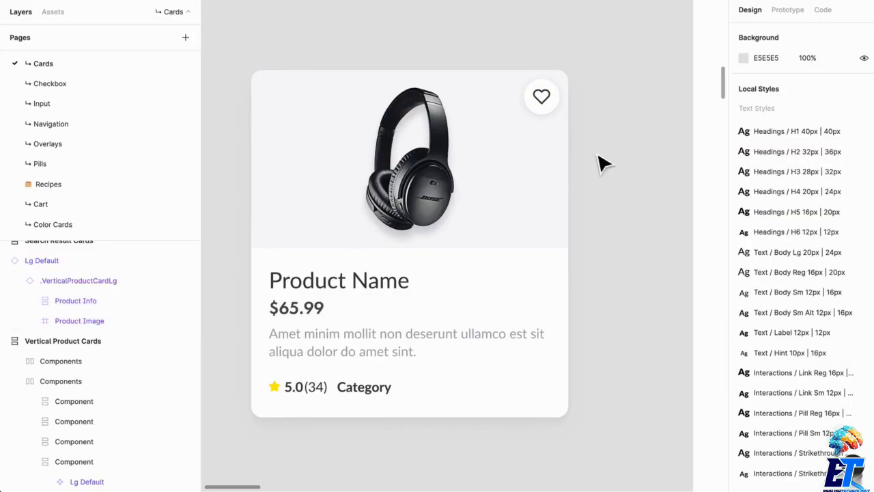
Step: Try extending the card's Product Description with a long run of filler text, and undo the change
left_click(409, 307)
double_click(370, 351)
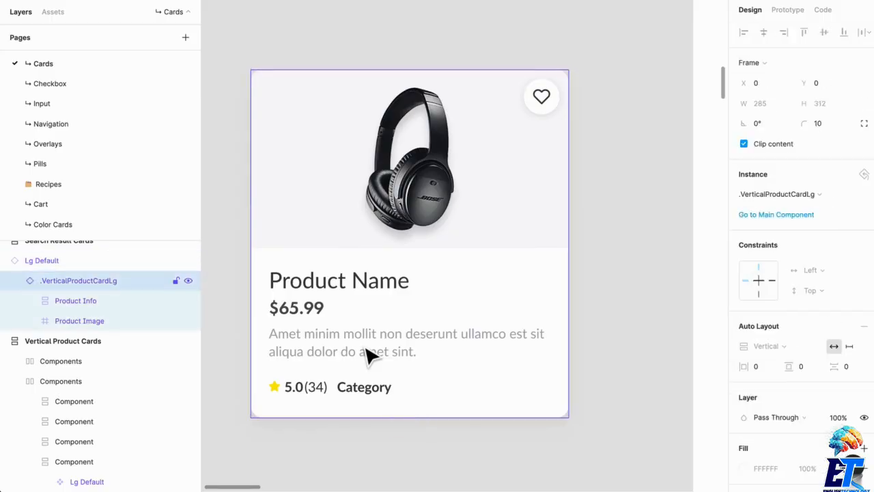
double_click(360, 341)
left_click(453, 353)
type("asldl;askdl;askdlskdlskdlskdlskdsldksldksldksldkslkdsldksldks")
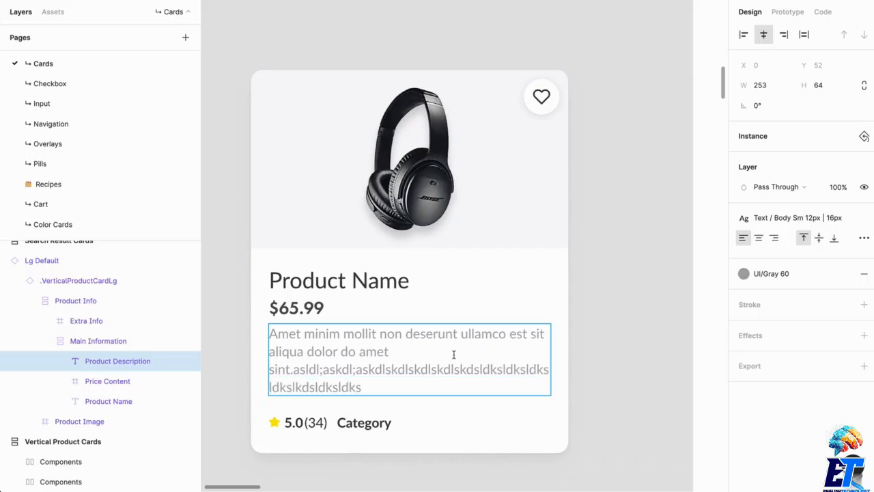
key("ctrl+z")
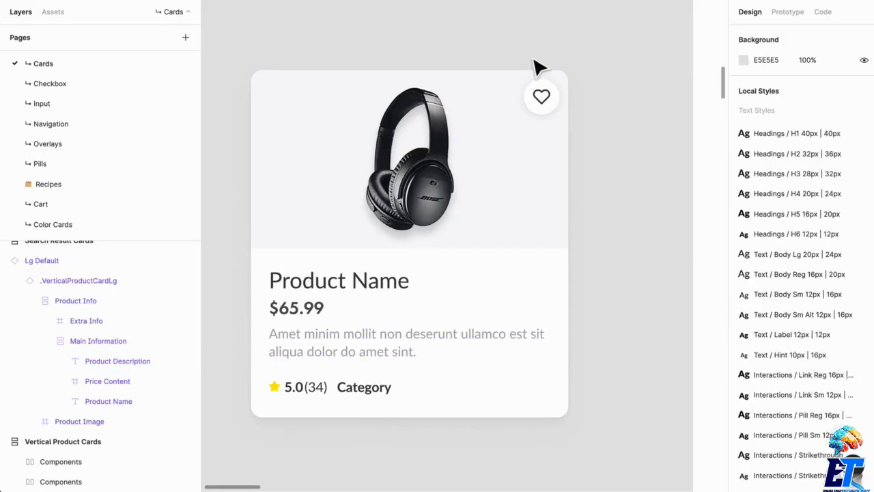
Step: Swap the outline heart instance in the card's Save Button for the Filled 24px heart from Iconography
left_click(549, 109, "ctrl")
double_click(551, 111)
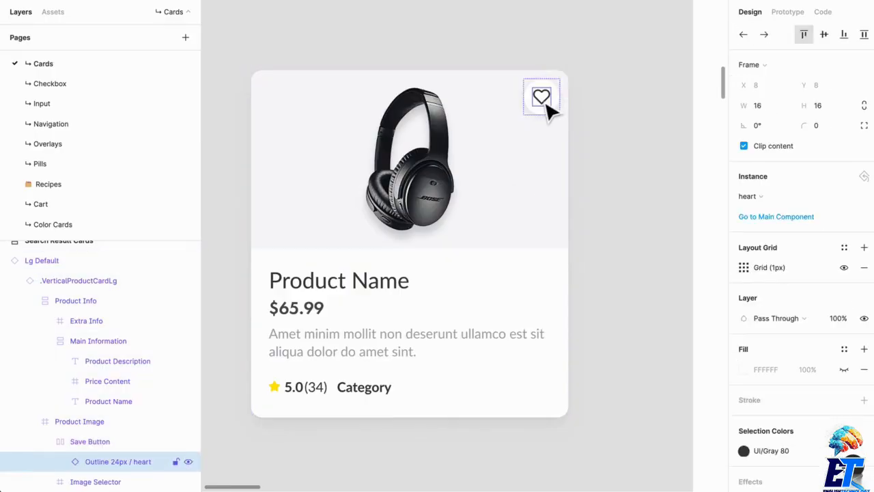
double_click(550, 111)
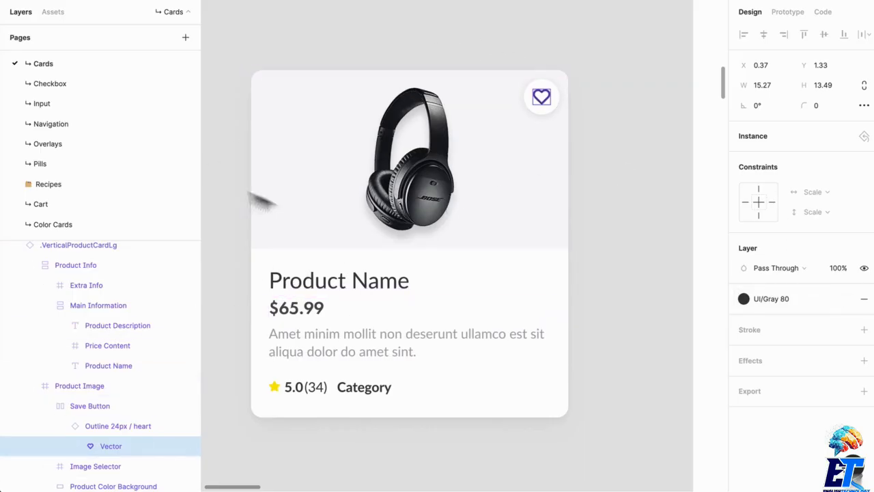
left_click(86, 426)
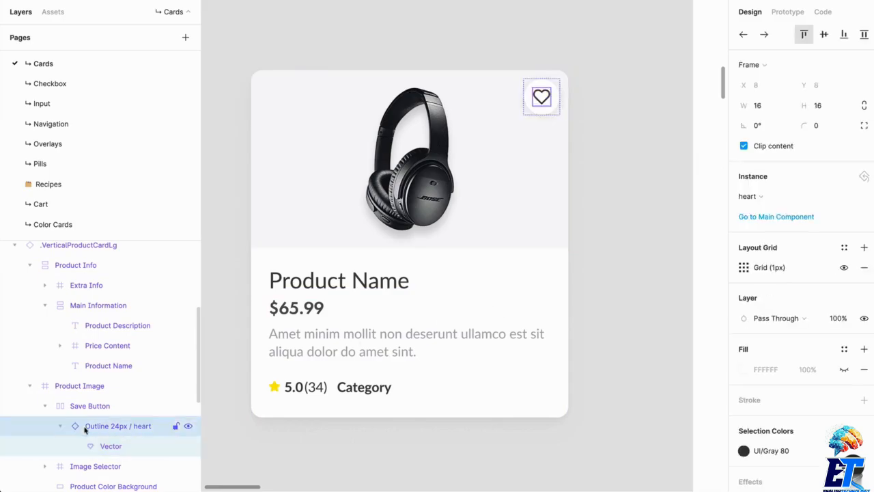
left_click(756, 197)
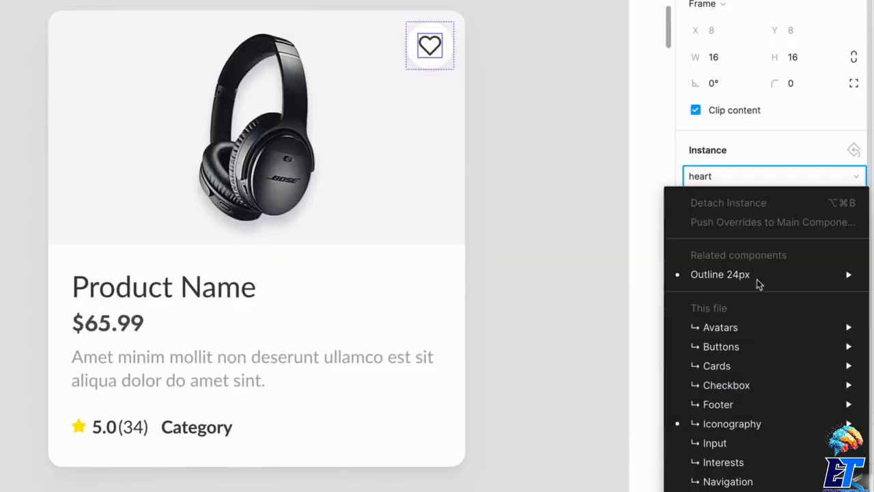
mouse_move(767, 371)
mouse_move(734, 420)
mouse_move(591, 442)
mouse_move(410, 463)
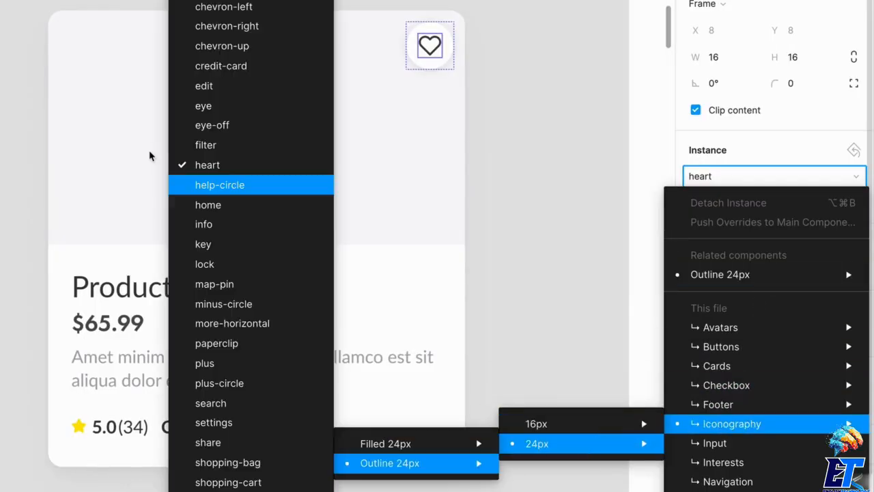
mouse_move(389, 447)
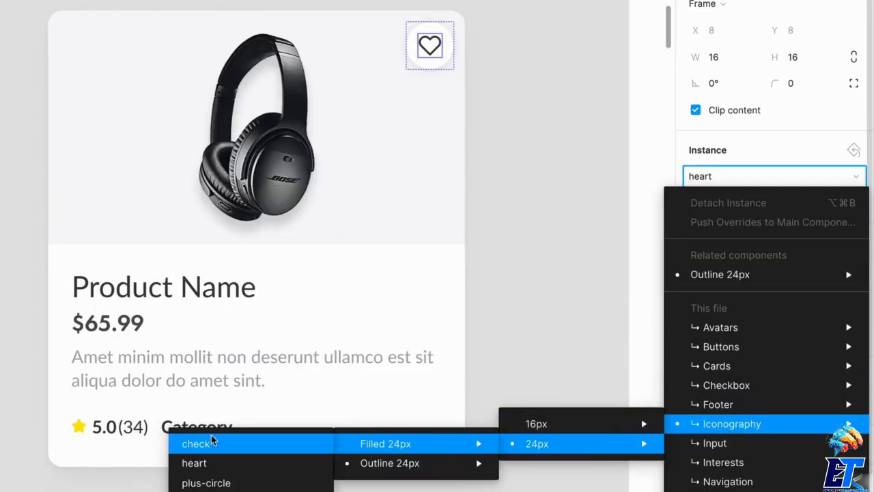
left_click(201, 463)
Step: Recolor the filled heart icon with the coral color style from the Accents group
left_click(697, 437)
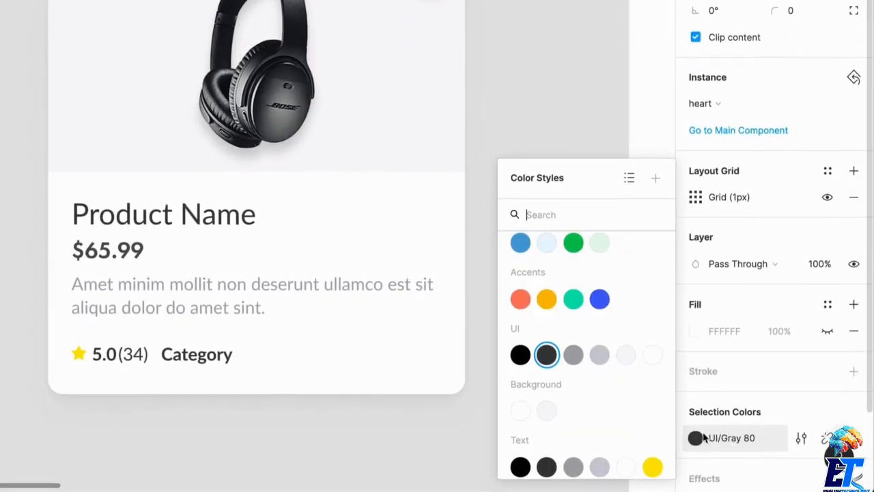
left_click(521, 299)
left_click(523, 318)
scroll(527, 150, "up", 3)
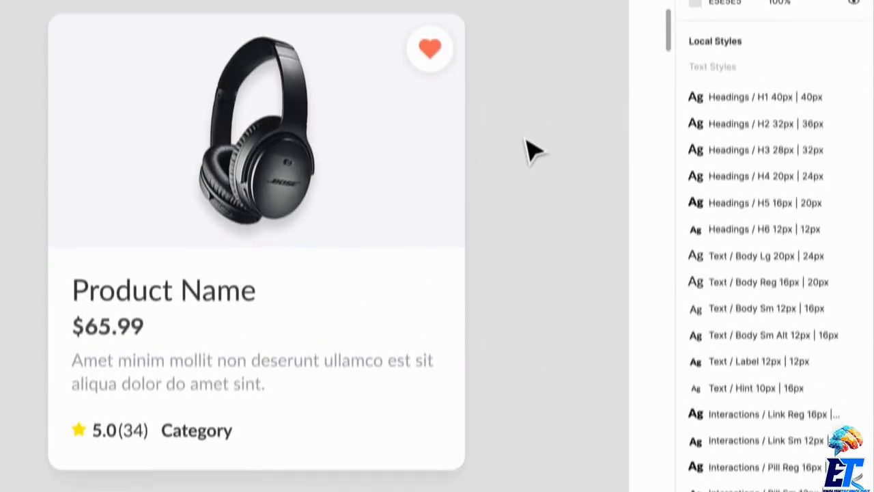
Step: Hide the Electronics group inside the Product Image's Image Selector and show the Music group instead
left_click(258, 184)
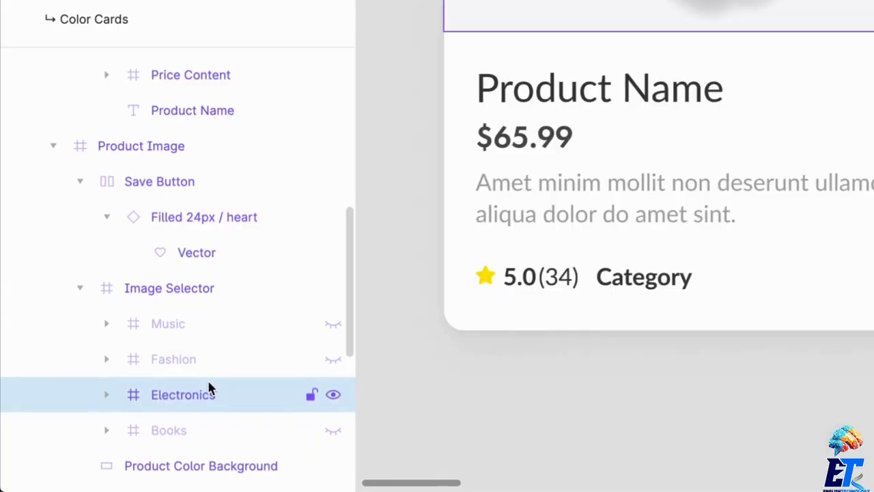
scroll(205, 384, "down", 2)
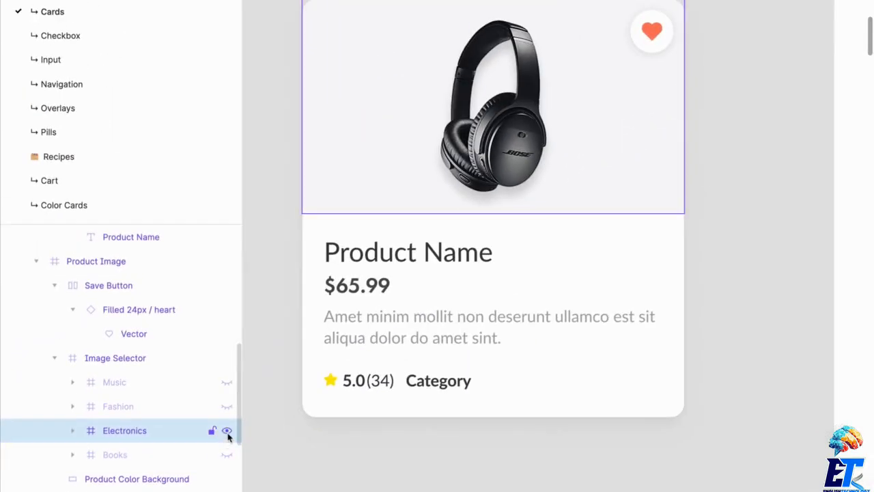
left_click(226, 431)
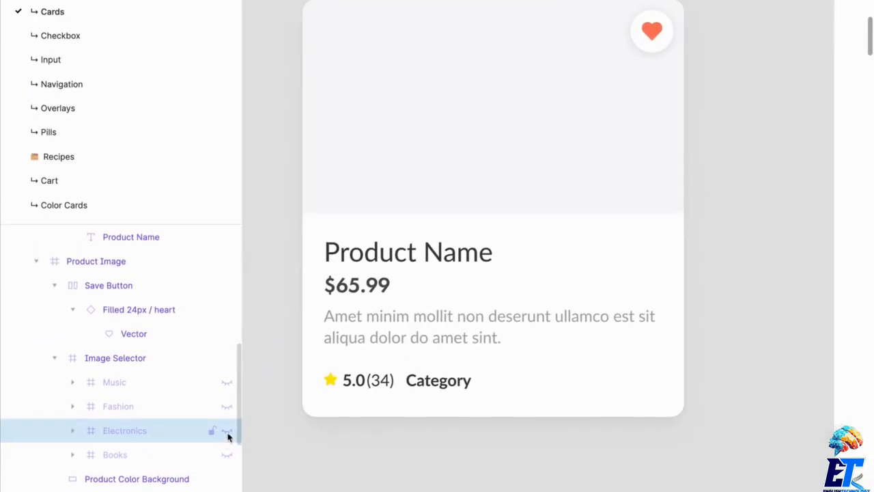
left_click(228, 382)
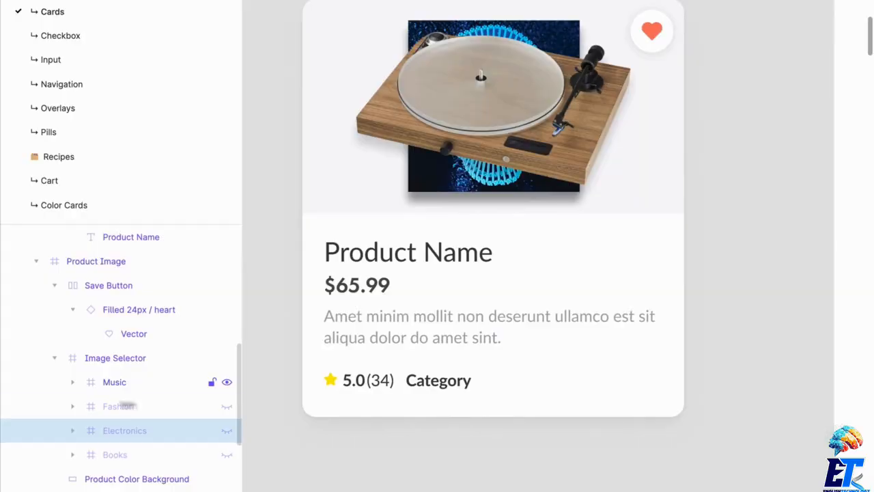
Step: Expand the Music group and hide its images Music 01 through Music 04
left_click(73, 383)
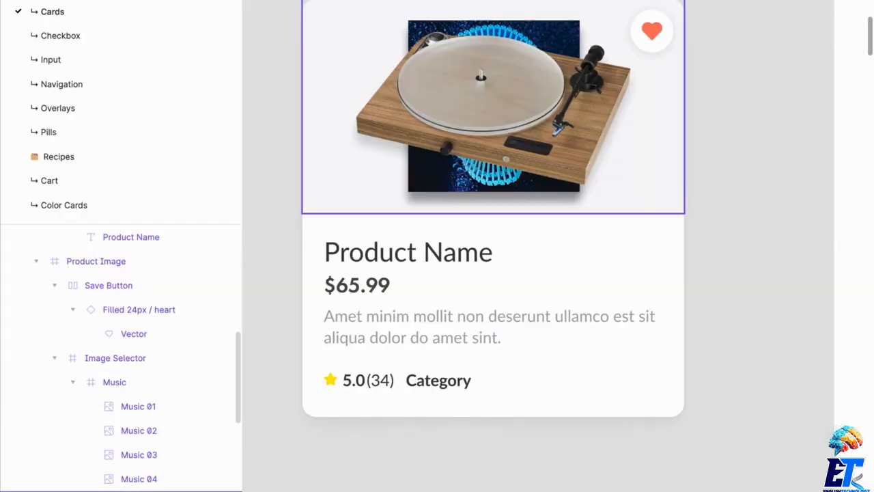
left_click(226, 479)
left_click(227, 454)
left_click(227, 431)
left_click(227, 407)
Step: Preview Music 01 through Music 04 on the card one at a time, hiding each again, and collapse the Music group
left_click(227, 407)
left_click(227, 407)
left_click(227, 431)
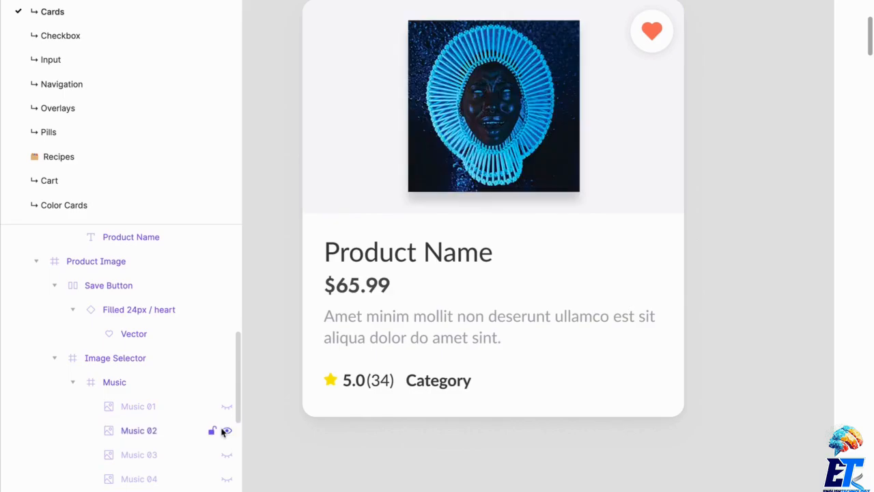
left_click(227, 431)
left_click(227, 455)
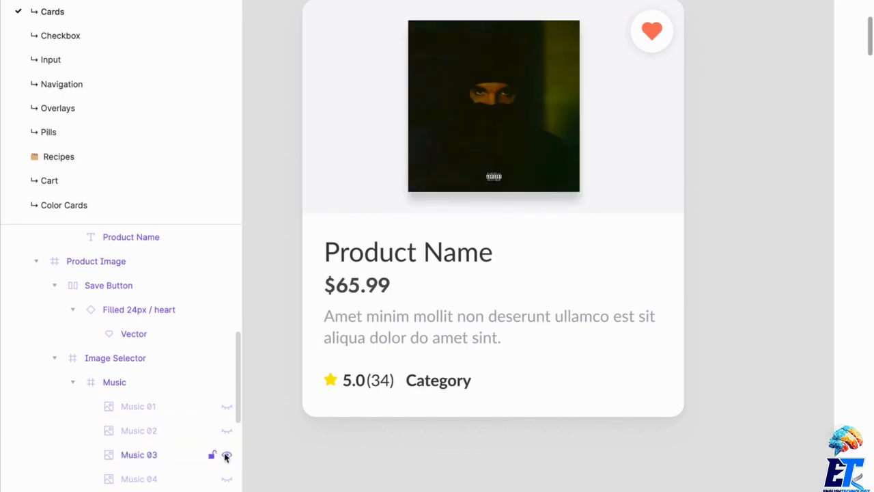
left_click(227, 455)
left_click(226, 478)
left_click(226, 478)
left_click(172, 383)
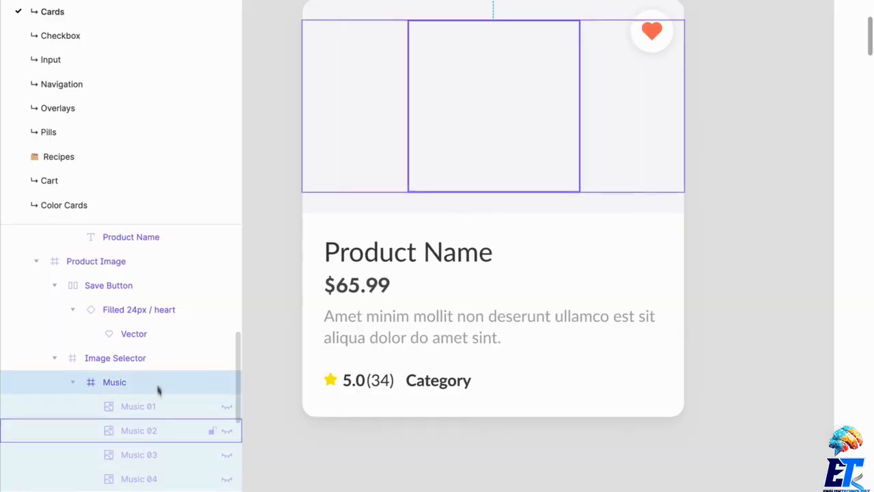
left_click(73, 381)
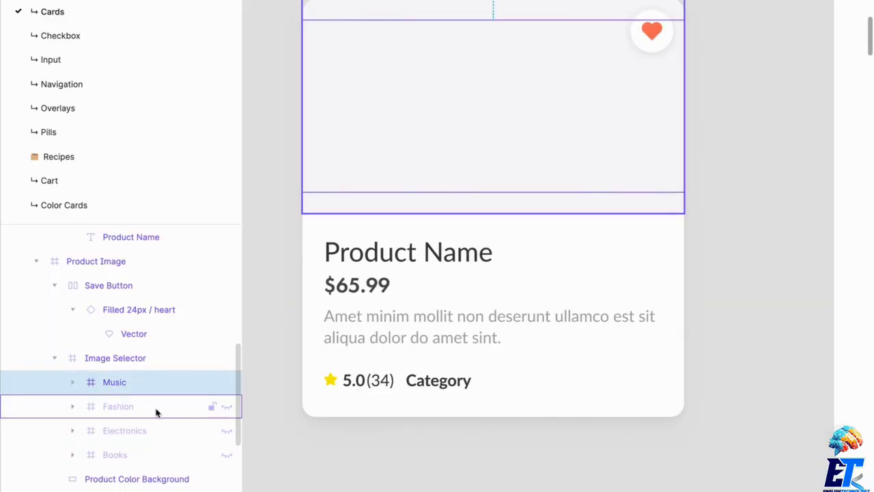
Step: Show the Fashion group in the Image Selector, expand it, and hide its Fashion 01 image
left_click(226, 407)
left_click(169, 407)
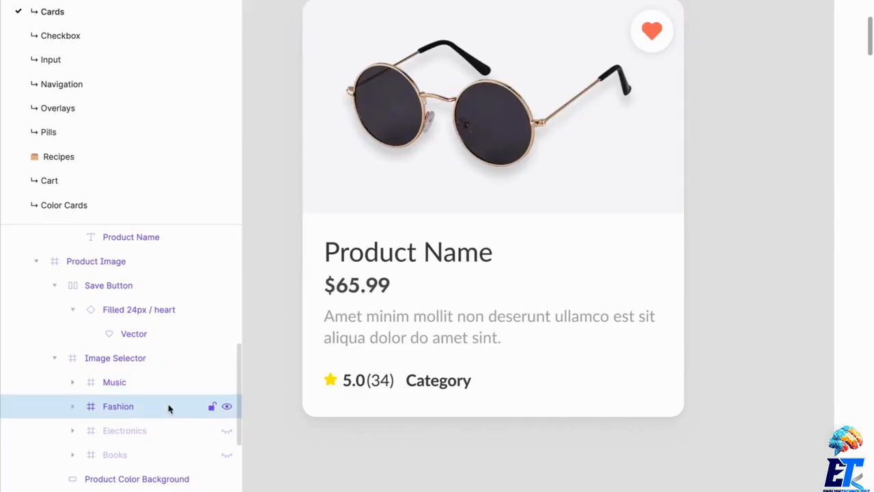
double_click(127, 408)
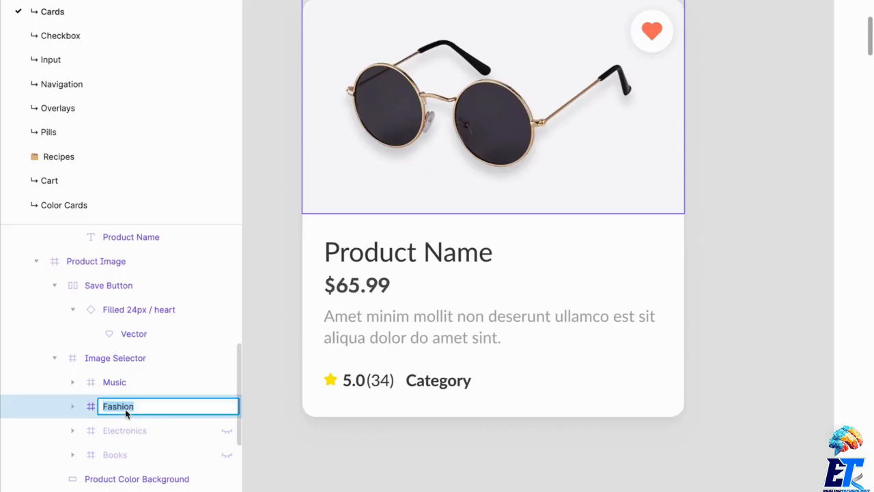
left_click(74, 407)
scroll(205, 409, "down", 5)
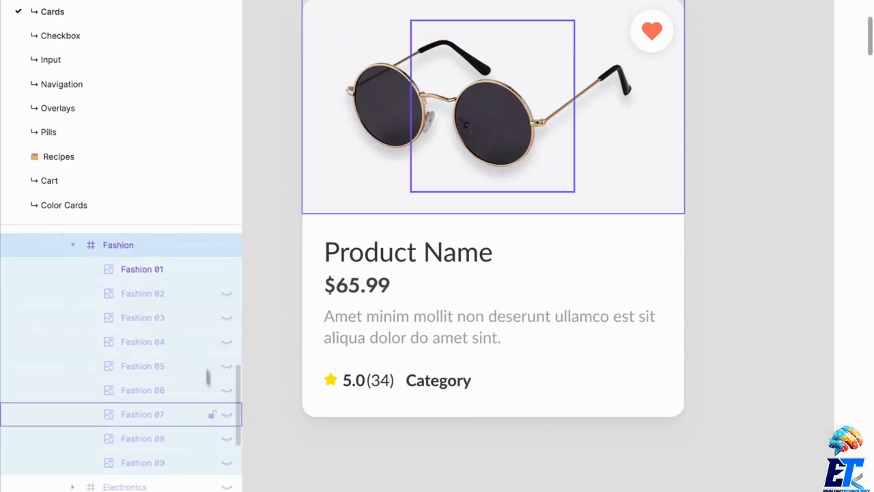
left_click(227, 270)
Step: Preview Fashion 02 through Fashion 09 on the card one at a time, hiding each again, and collapse the Fashion group
left_click(227, 293)
left_click(227, 293)
left_click(227, 318)
left_click(227, 318)
left_click(227, 317)
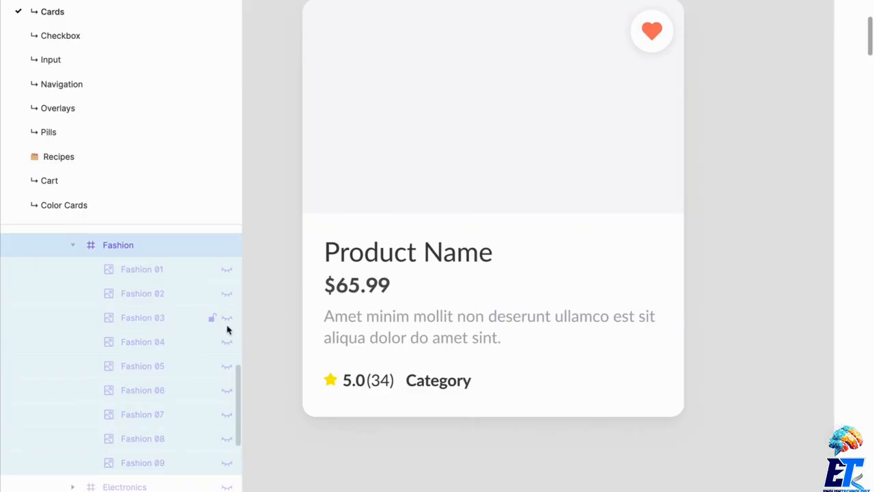
left_click(227, 318)
left_click(227, 342)
left_click(226, 341)
left_click(227, 365)
left_click(227, 365)
left_click(226, 390)
left_click(227, 390)
left_click(227, 415)
left_click(226, 415)
left_click(227, 439)
left_click(225, 456)
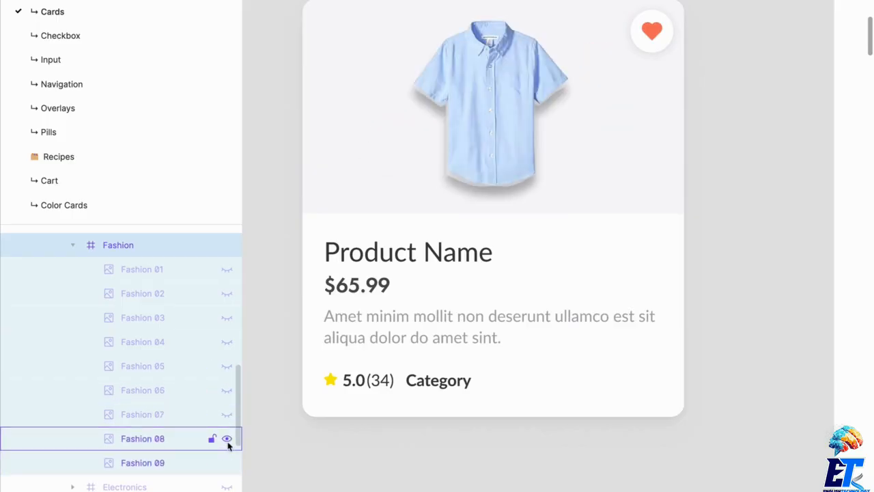
left_click(227, 439)
left_click(226, 463)
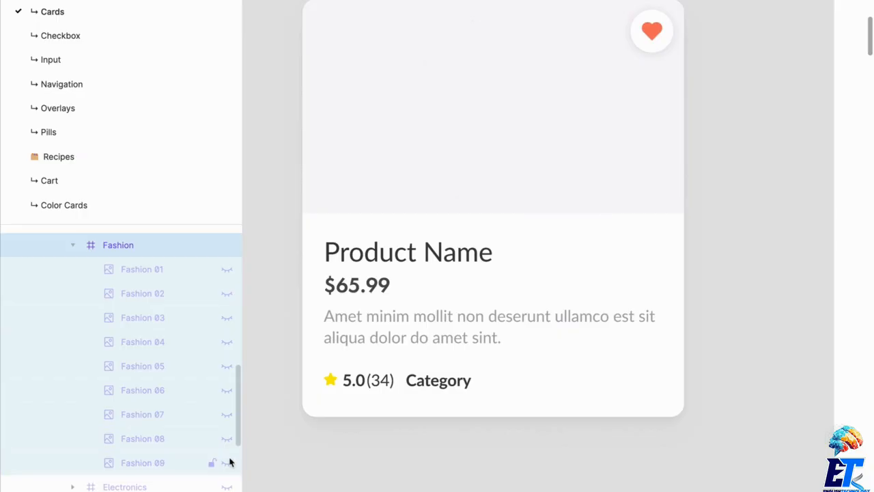
left_click(228, 463)
left_click(227, 463)
left_click(73, 245)
scroll(110, 294, "up", 3)
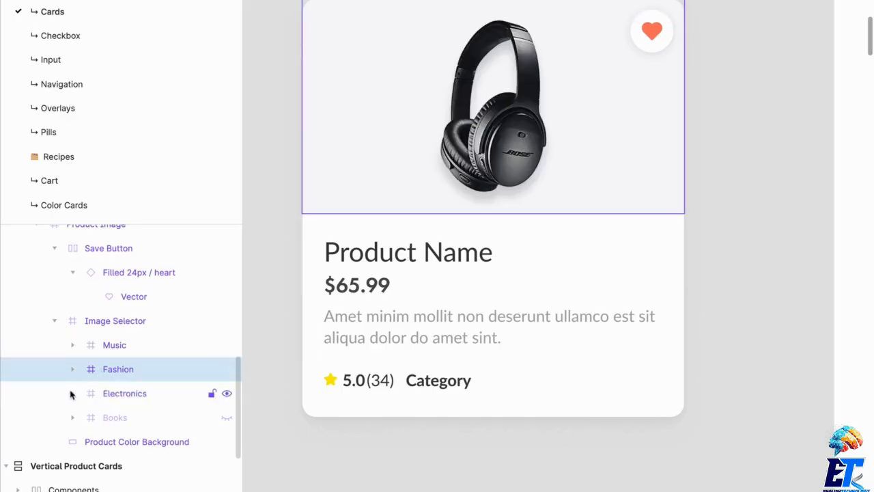
Step: Expand the Electronics group in the Image Selector and hide its Electronics 04 headphones image
double_click(125, 394)
key("Return")
left_click(69, 394)
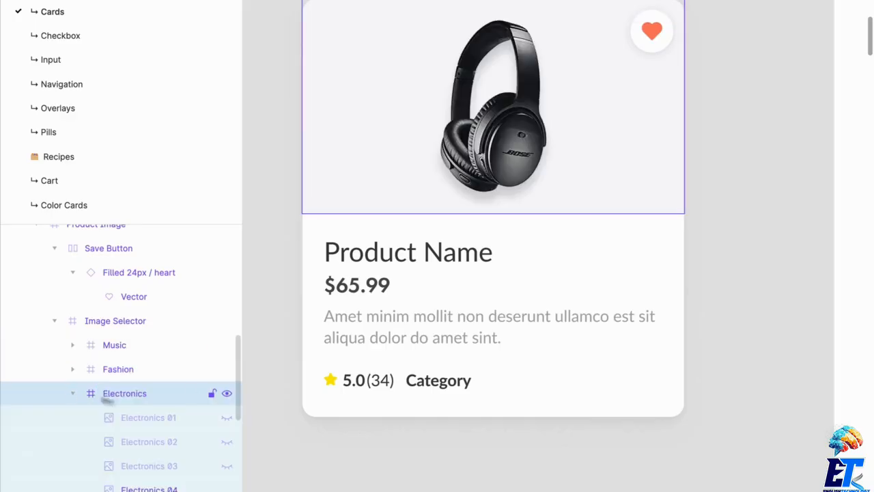
scroll(141, 382, "down", 2)
left_click(227, 354)
Step: Preview Electronics 01 through Electronics 05 on the card one at a time, hiding each again
left_click(227, 282)
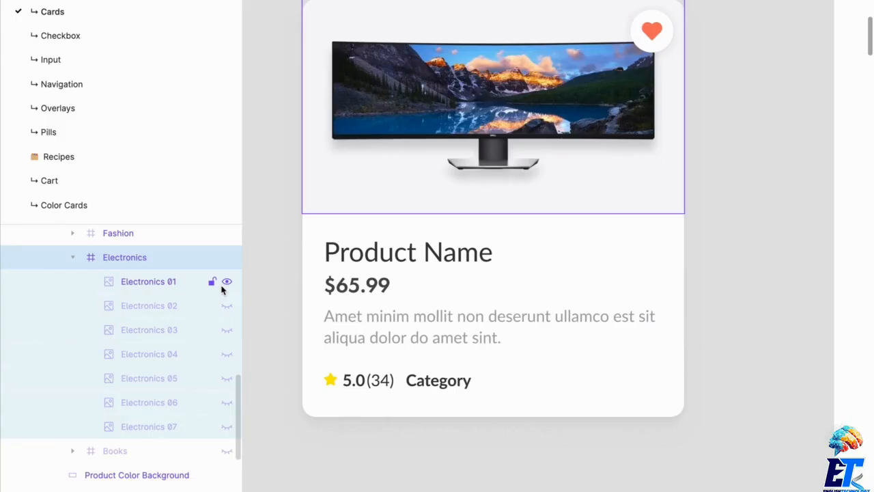
left_click(226, 282)
left_click(227, 306)
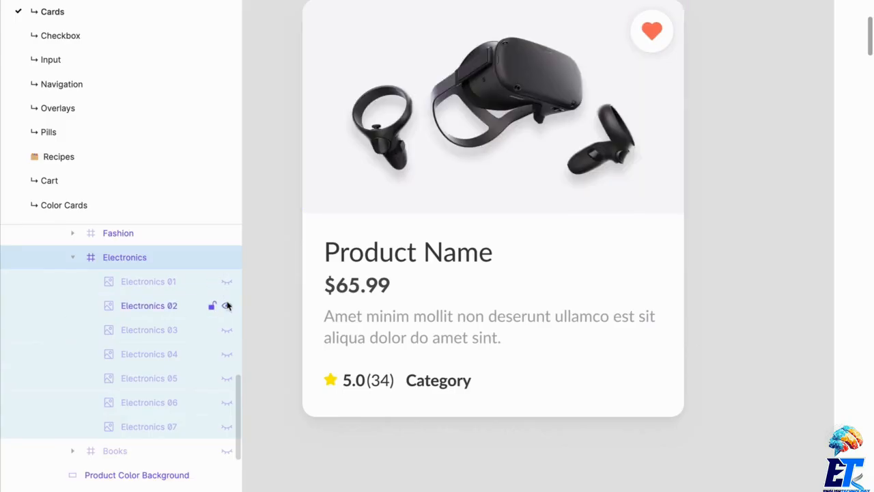
left_click(227, 306)
left_click(227, 330)
left_click(227, 330)
left_click(227, 354)
left_click(226, 353)
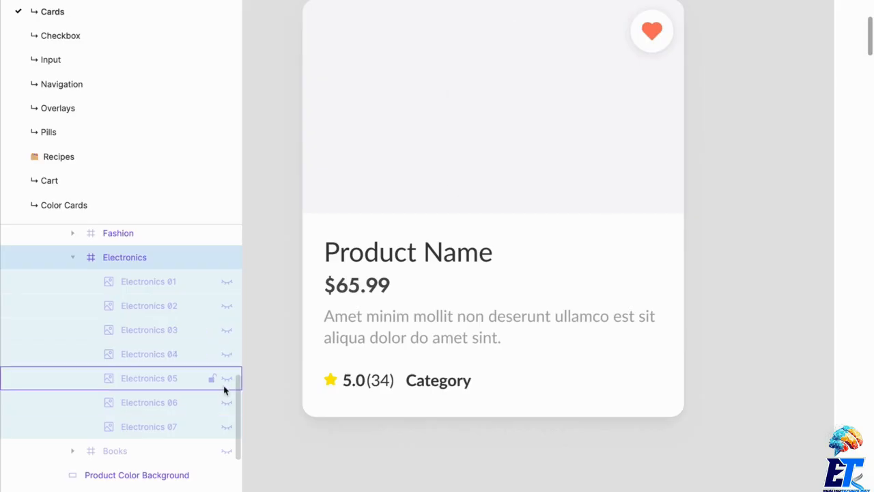
left_click(226, 379)
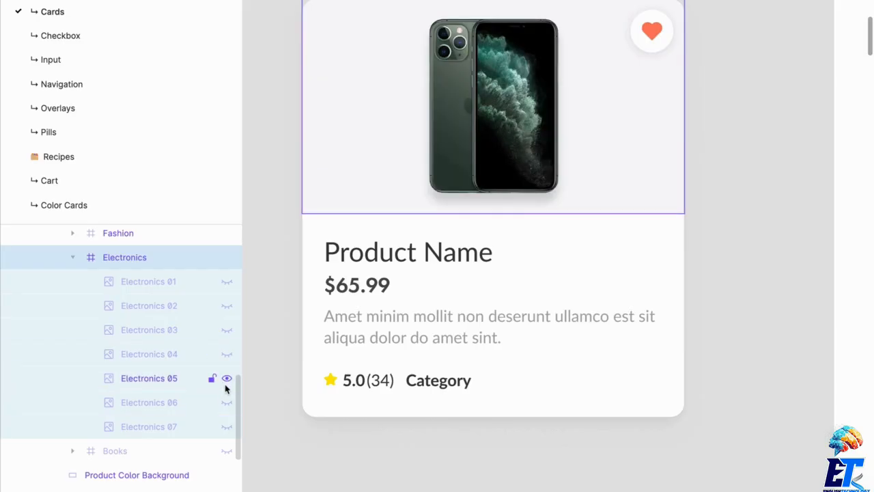
left_click(226, 386)
Step: Preview Electronics 06 and Electronics 07 in turn, and leave the Electronics 06 controller image shown on the card
left_click(228, 405)
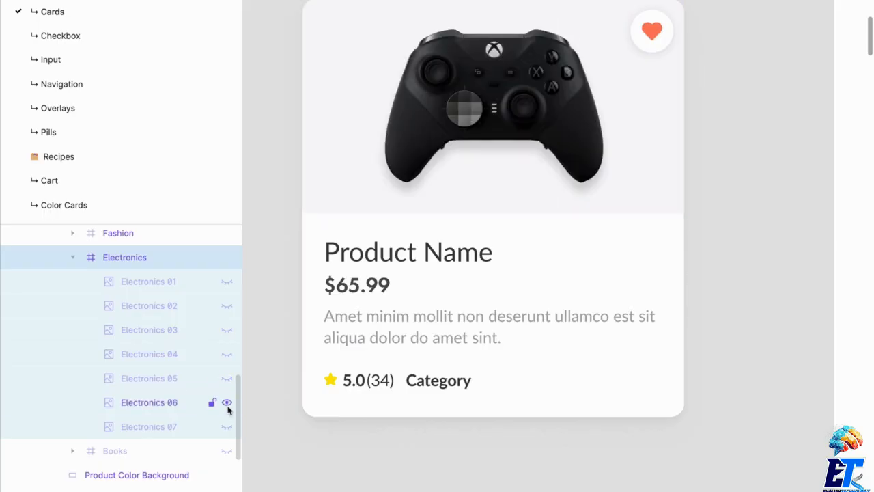
left_click(227, 403)
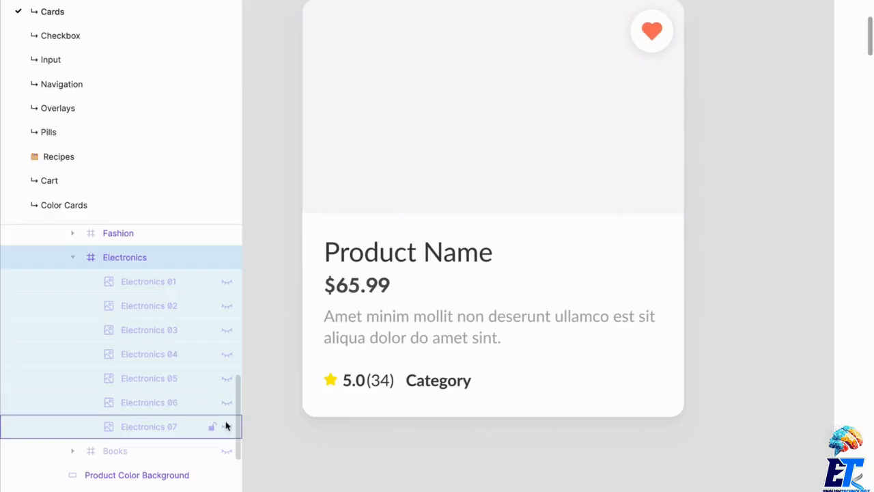
left_click(227, 427)
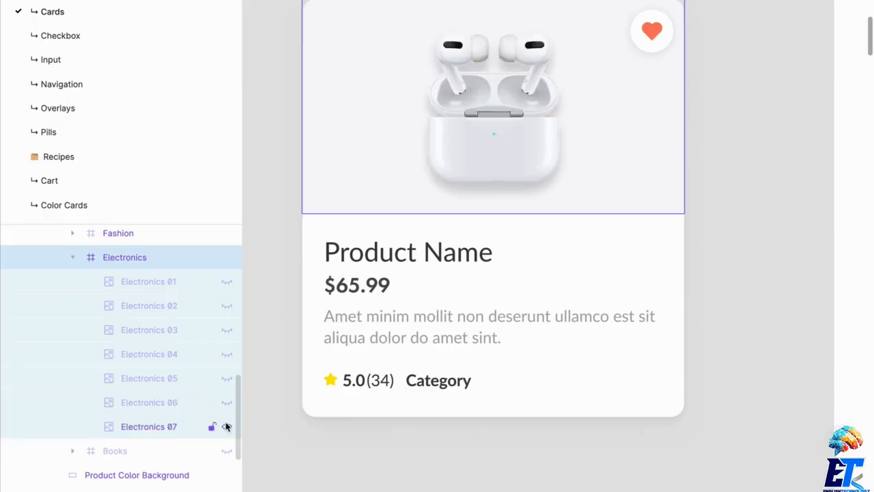
left_click(227, 427)
left_click(227, 402)
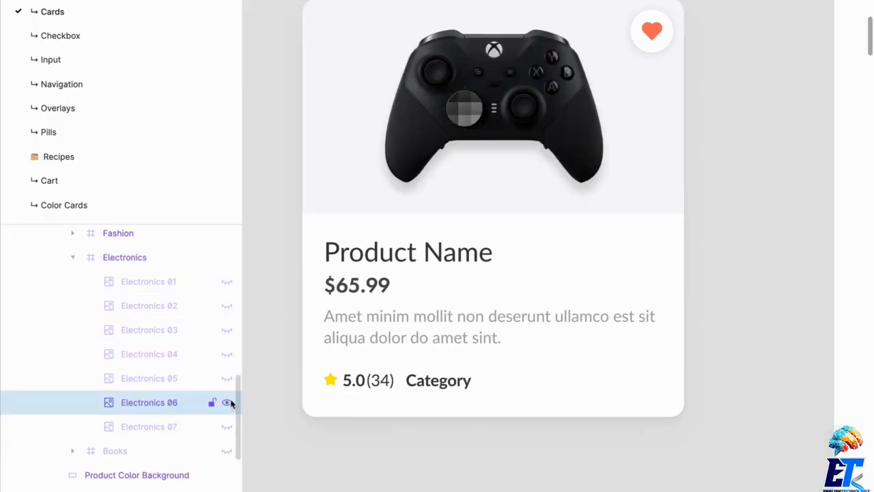
Step: Replace the card's product name with "Xbox Elite Controller"
left_click(433, 256)
double_click(426, 252)
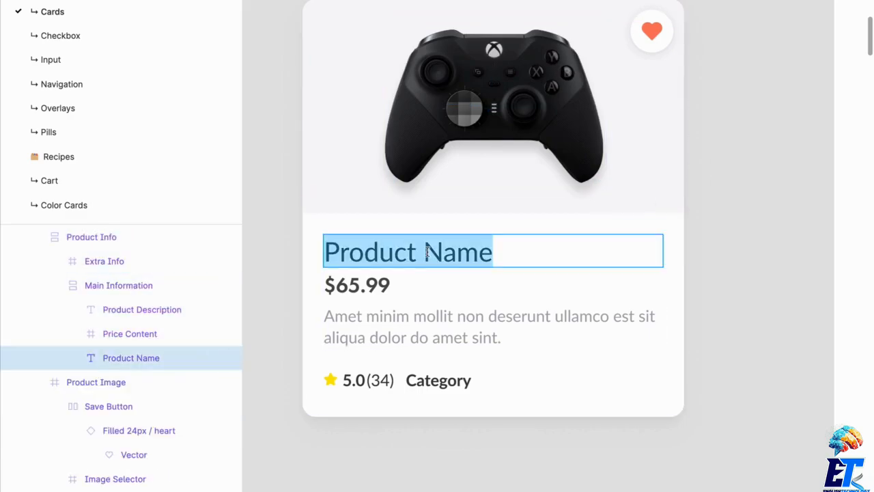
type("Xbox Elite Controller")
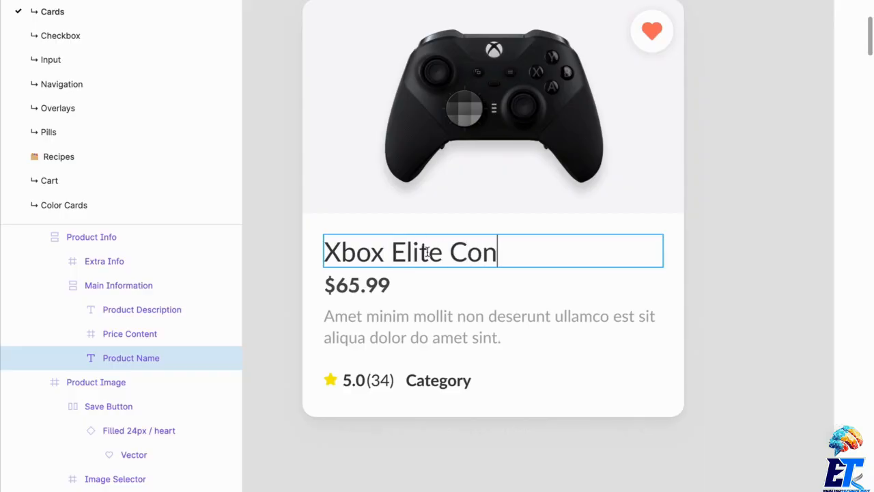
Step: Set the card's current price to $100.99
left_click(349, 287)
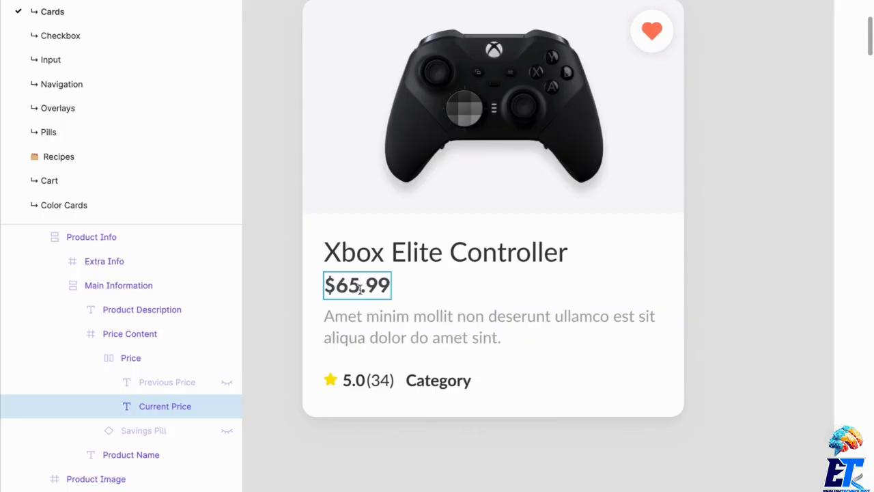
key("BackSpace")
key("BackSpace")
type("100")
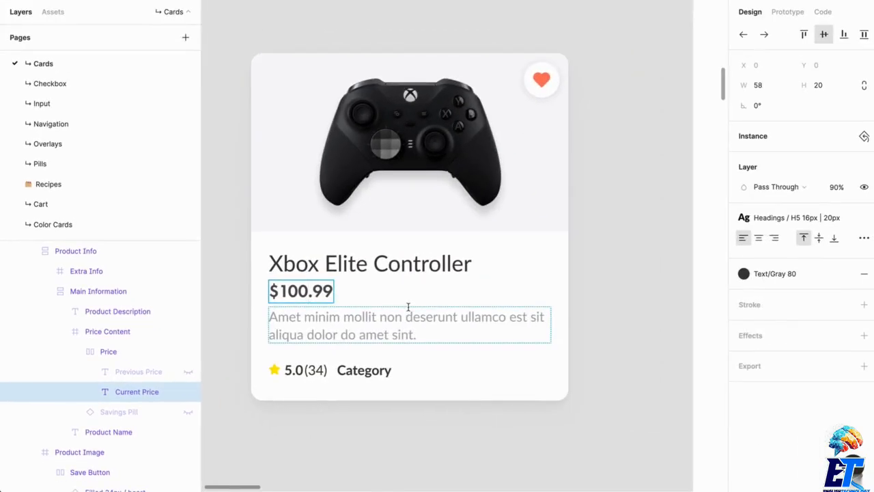
Step: Replace the product description with "This controller is going to change your life. Mainly because it is awesome."
left_click(485, 336)
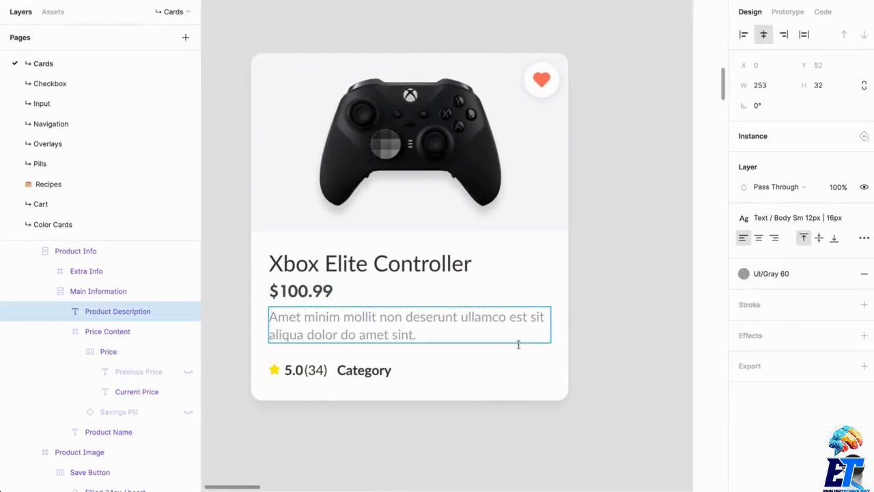
left_click_drag(485, 337, 248, 313)
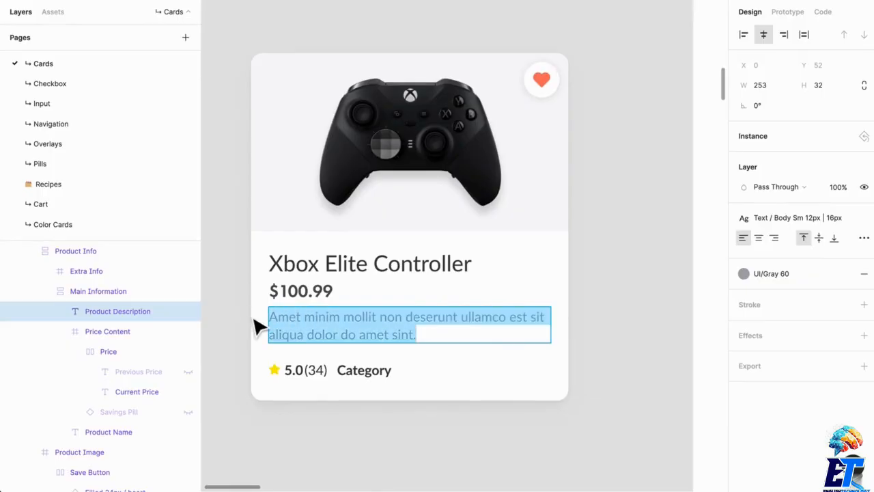
type("T")
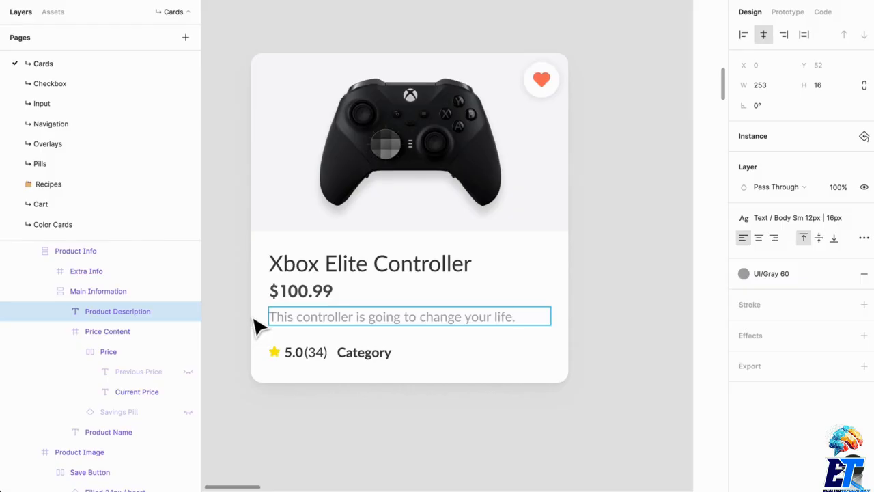
type("inly because it is awesome.")
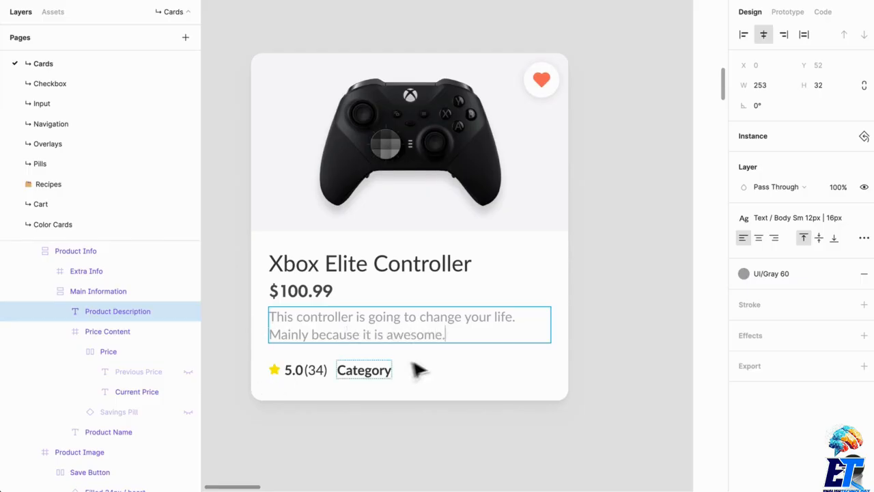
Step: Change the card's category text to "Gaming"
double_click(387, 370)
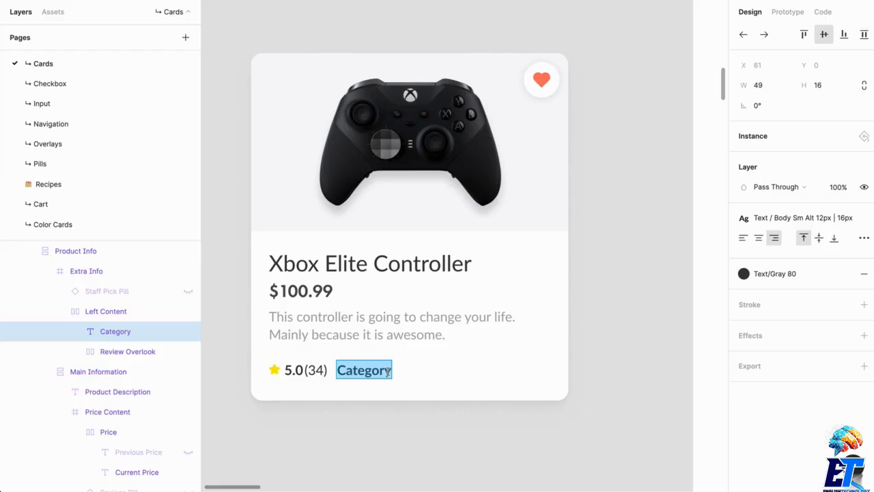
type("Gaming")
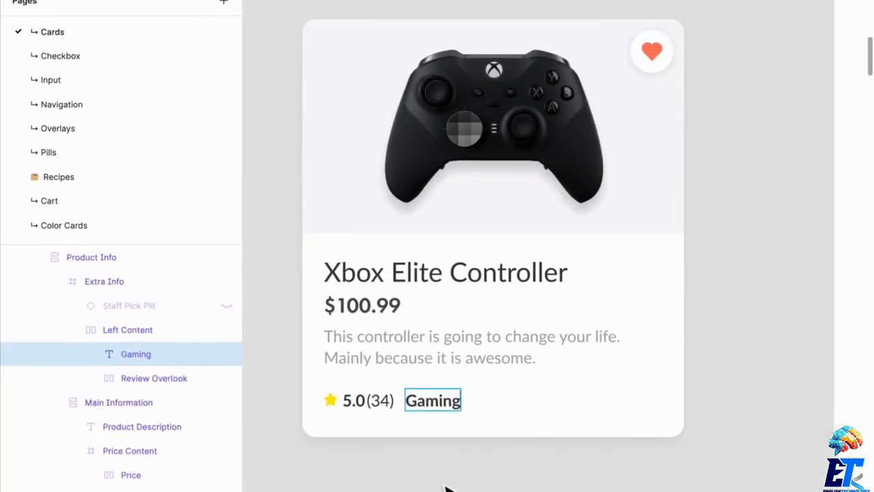
key("Escape")
Step: Extend the category text to read "Gaming, Technology, Electronics"
double_click(456, 402)
left_click(456, 401)
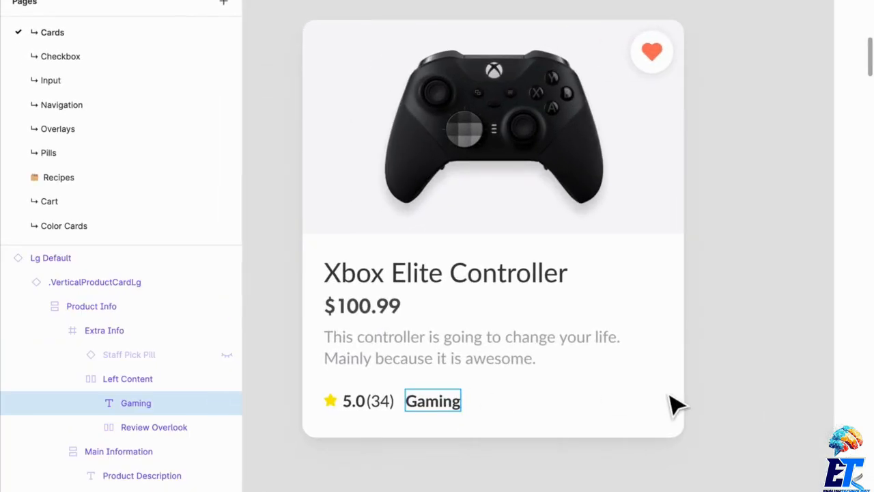
double_click(459, 403)
left_click(462, 403)
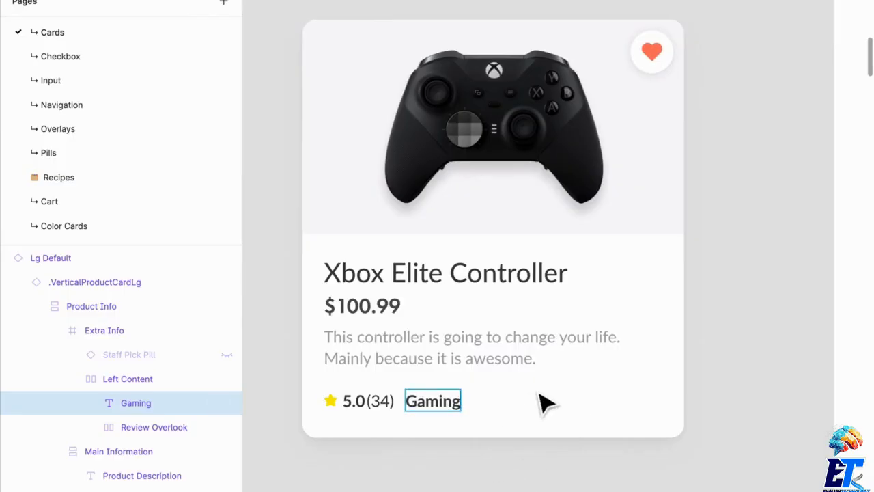
type(",")
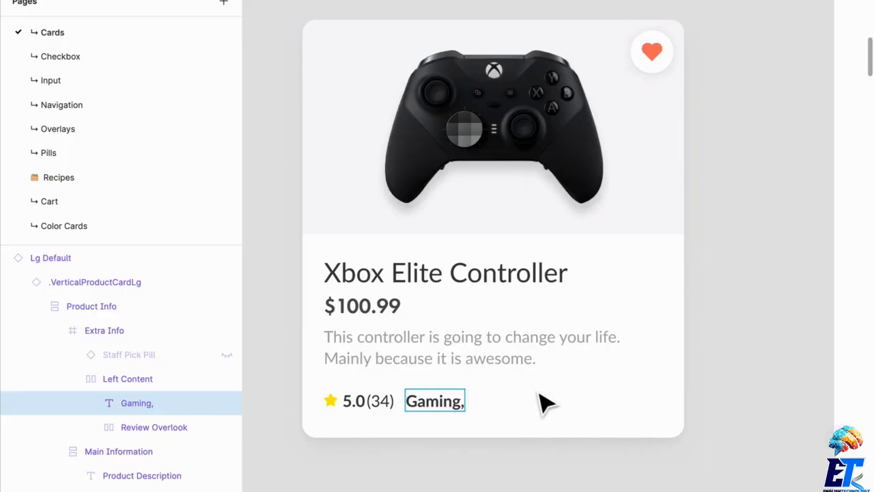
type(" Tech")
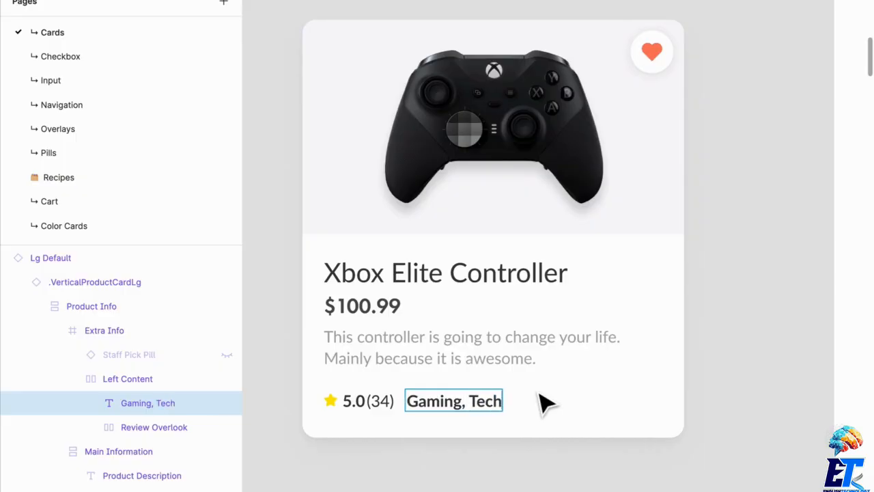
type("nology, Electronics")
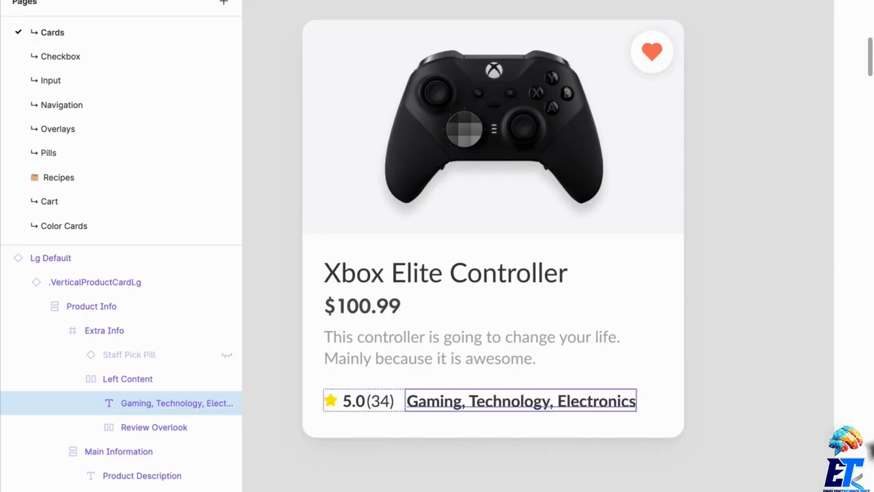
left_click(812, 446)
Step: Trim the category text back to "Gaming" by deleting the added categories
left_click(592, 417)
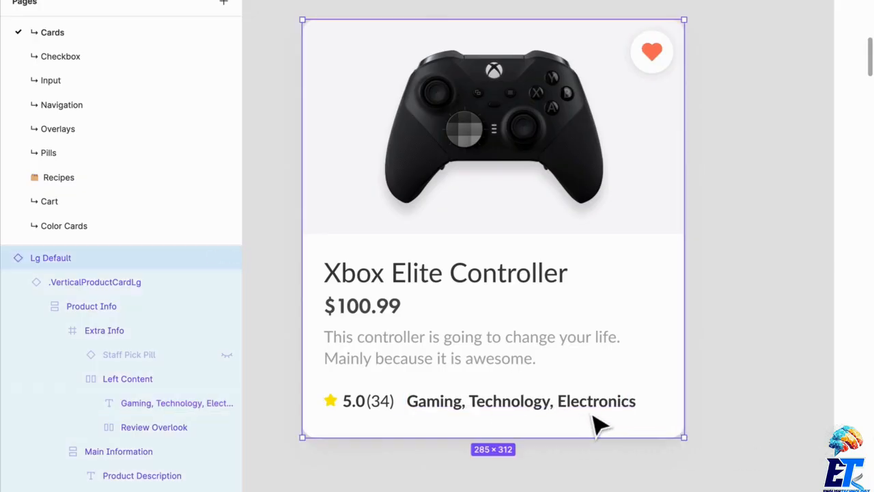
double_click(600, 418)
double_click(600, 418)
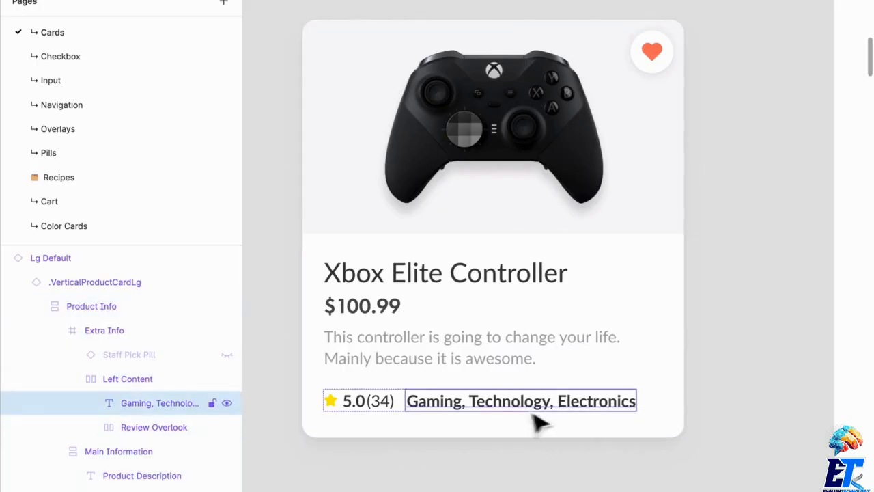
double_click(478, 401)
left_click(467, 401)
key("shift+End")
key("BackSpace")
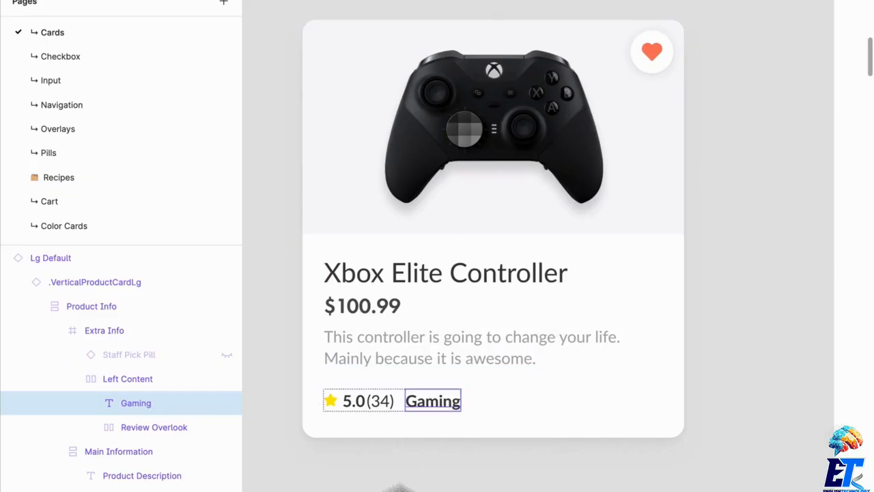
Step: Set the review score beside the star to 4.0
left_click(539, 420)
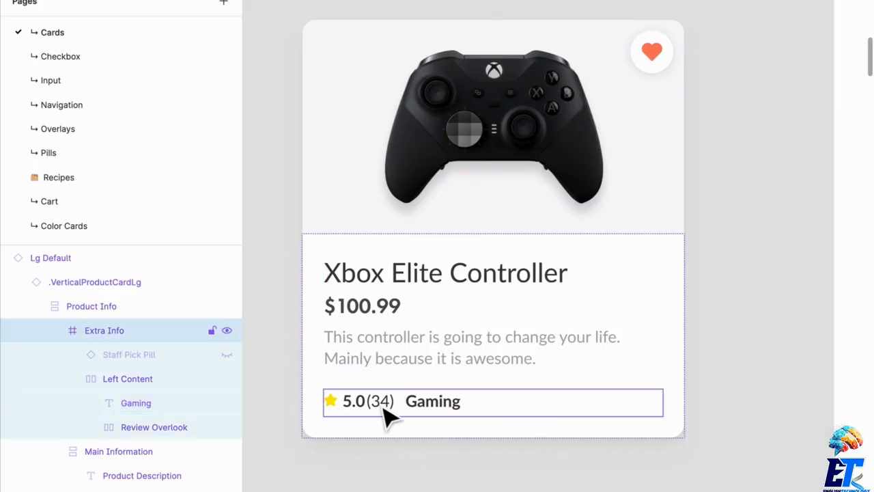
left_click(367, 412)
left_click(365, 410)
double_click(363, 409)
key("BackSpace")
type("4")
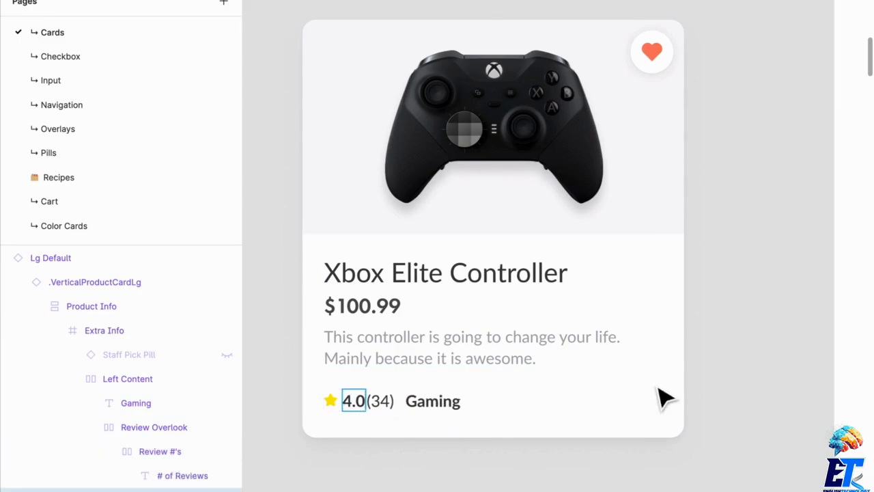
Step: Change the number of reviews in parentheses to 2034 and deselect the text
left_click(398, 410)
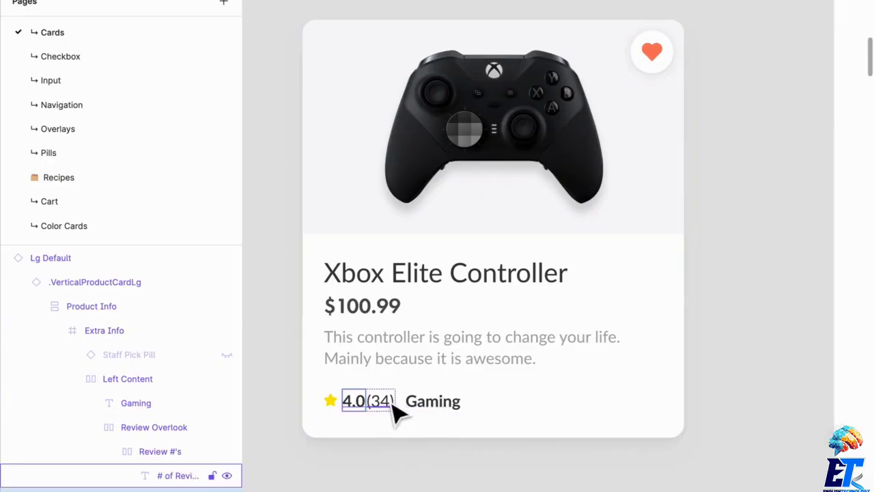
double_click(398, 404)
double_click(378, 401)
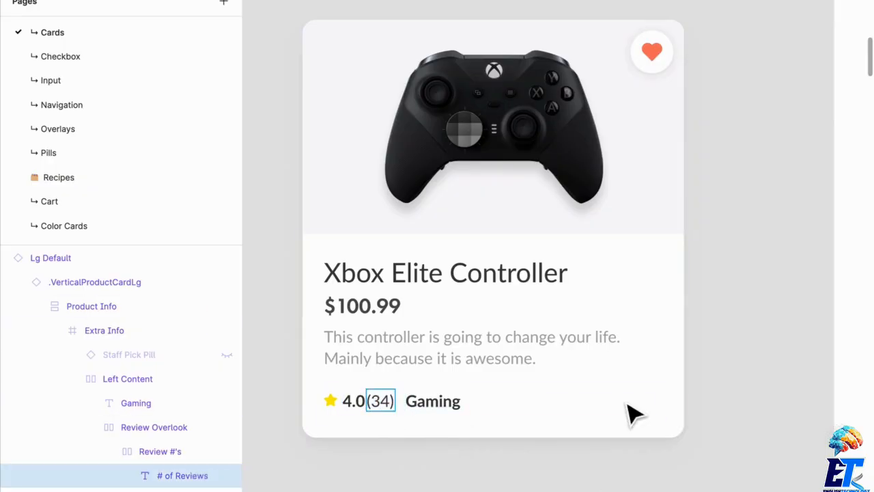
key("BackSpace")
type("203")
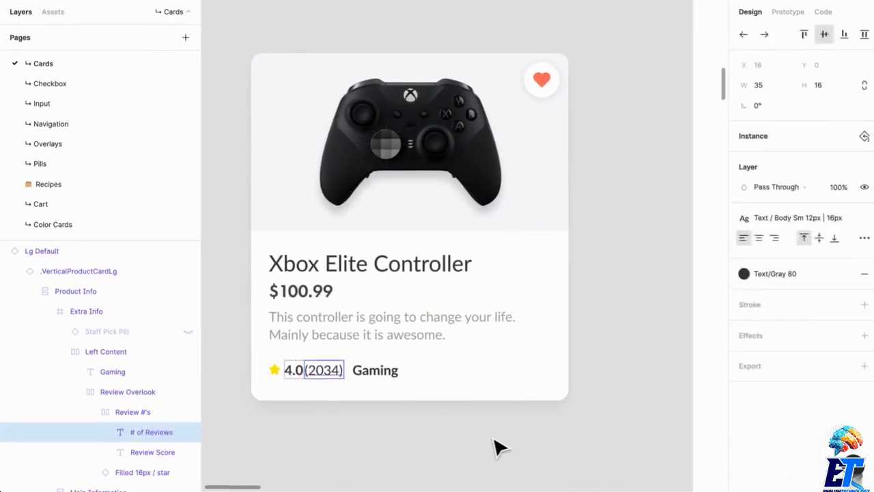
left_click(495, 447)
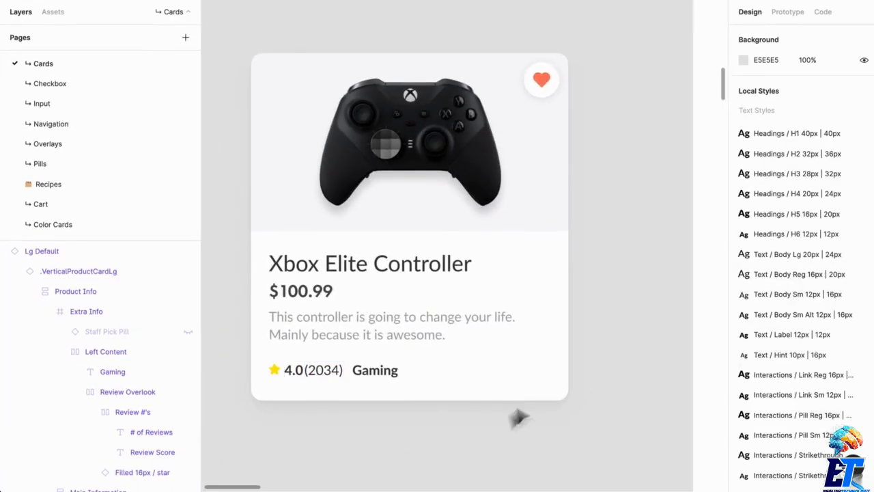
Step: Examine the smaller product card variants on the Cards page, comparing Default, Sale and Staff Pick
scroll(599, 380, "up", 2)
scroll(599, 381, "right", 2)
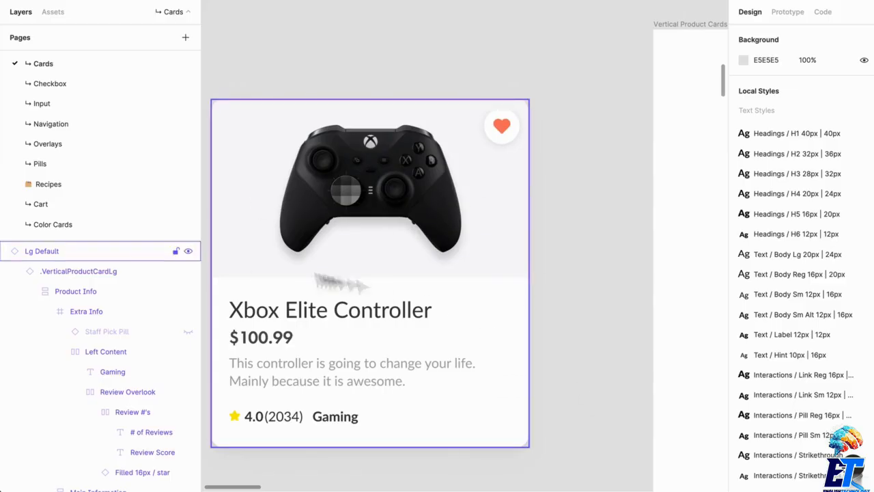
scroll(489, 256, "down", 5)
left_click_drag(587, 334, 303, 65)
left_click_drag(420, 243, 530, 207)
scroll(423, 184, "up", 4)
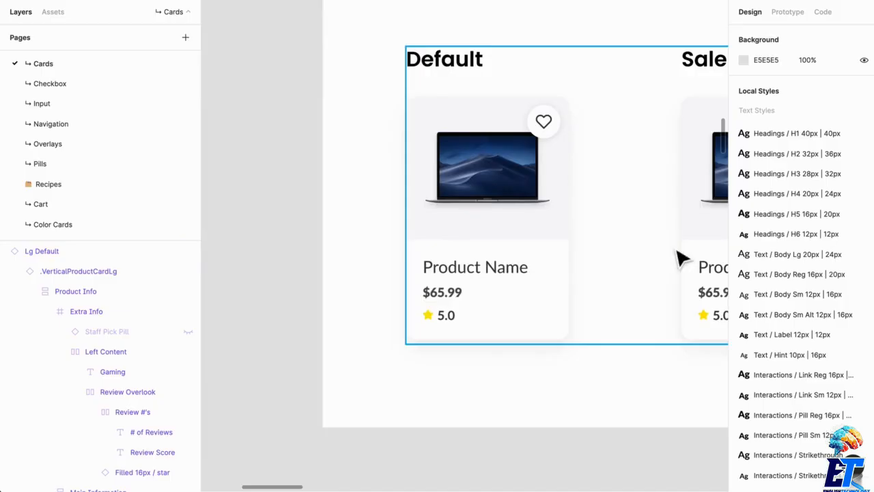
left_click_drag(677, 256, 404, 248)
scroll(429, 254, "down", 2)
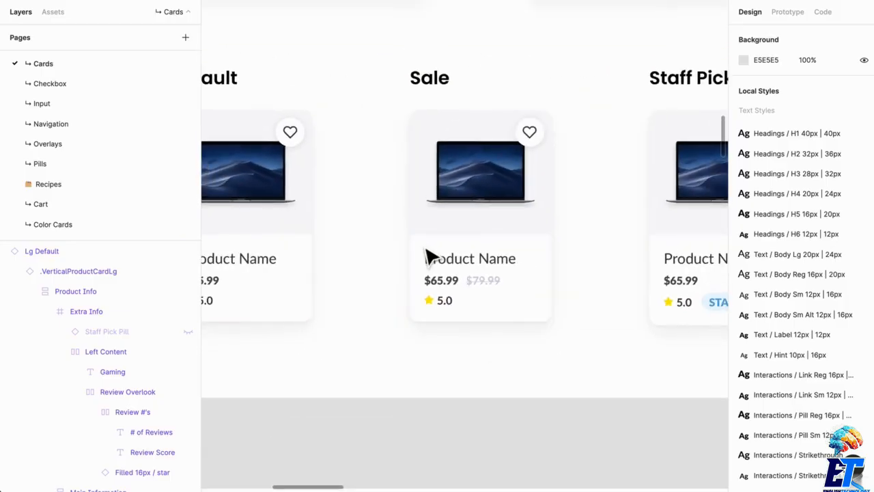
Step: Compare the small card variants from Default through Staff Pick + Sale, checking their prices, ratings and pills
scroll(478, 306, "left", 3)
scroll(478, 305, "down", 1)
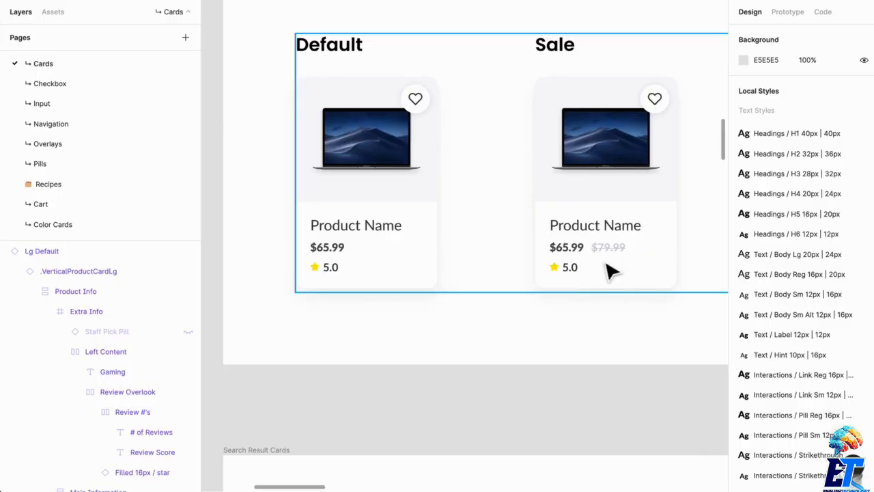
scroll(611, 272, "right", 6)
scroll(400, 238, "down", 1)
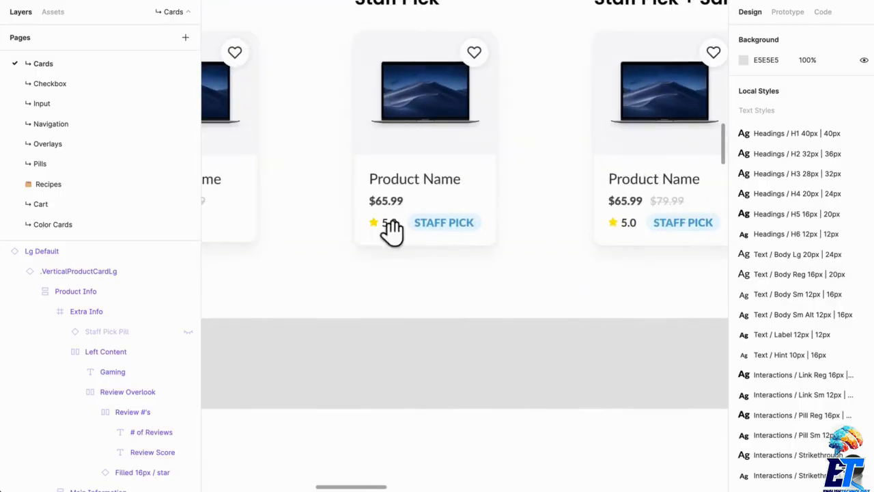
left_click_drag(601, 248, 400, 312)
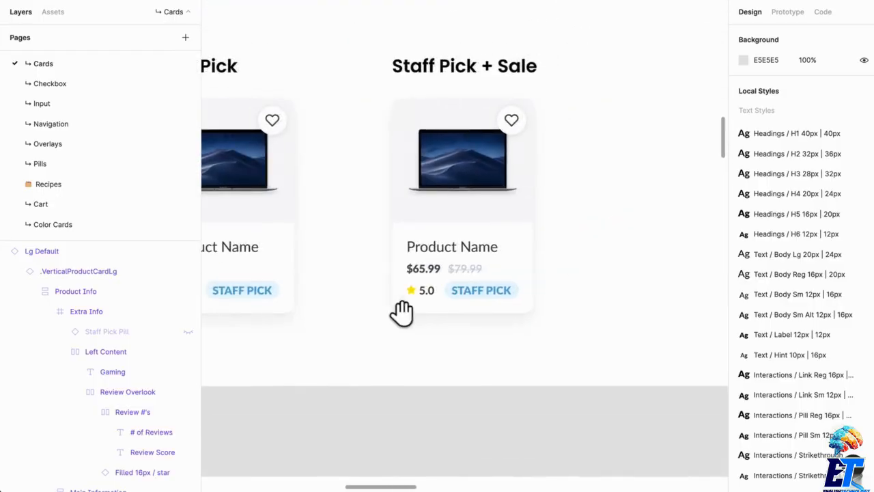
scroll(510, 259, "right", 3)
scroll(340, 245, "left", 5)
scroll(340, 246, "right", 3)
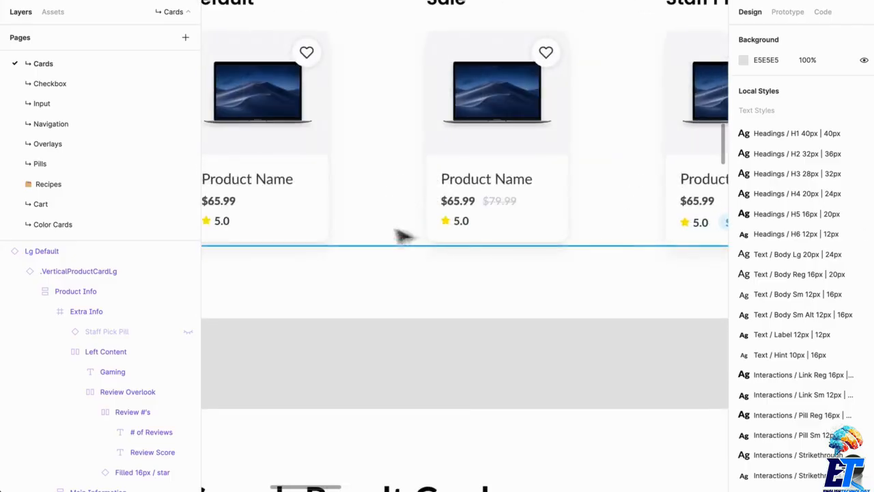
scroll(533, 246, "left", 10)
scroll(478, 259, "up", 3)
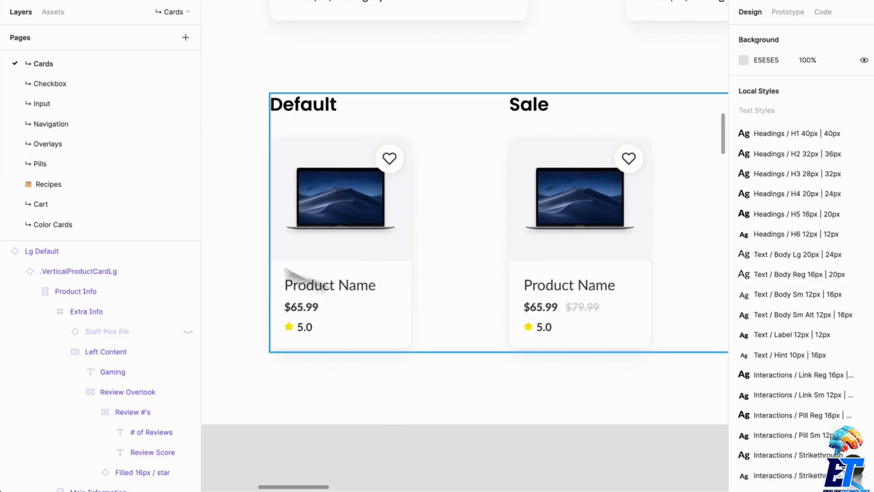
Step: Select the small Default laptop card component and survey the card frames from Vertical Product Cards to Order Cards
left_click(371, 195)
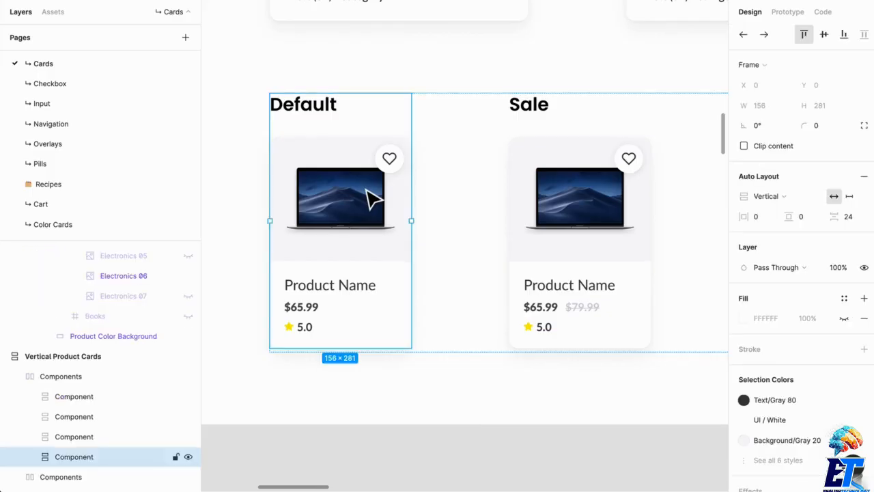
left_click(371, 196)
scroll(431, 304, "down", 3)
scroll(504, 369, "down", 3)
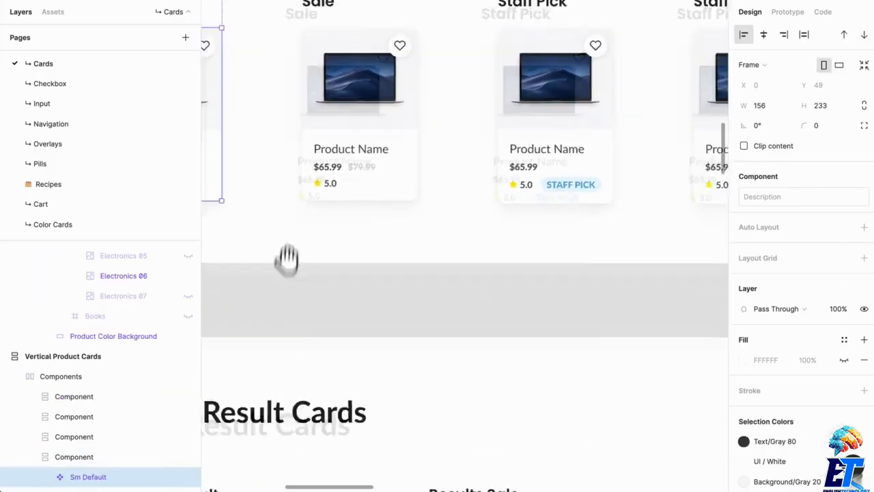
scroll(490, 298, "up", 2)
scroll(488, 299, "down", 3)
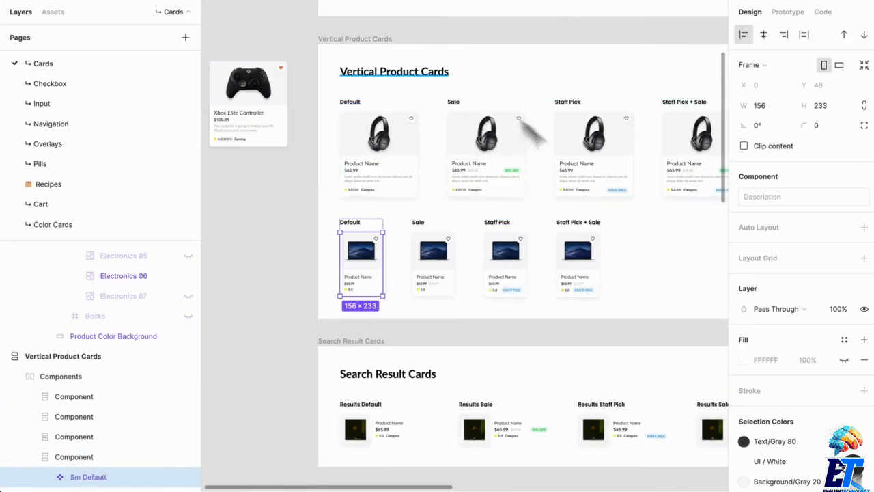
scroll(488, 331, "down", 5)
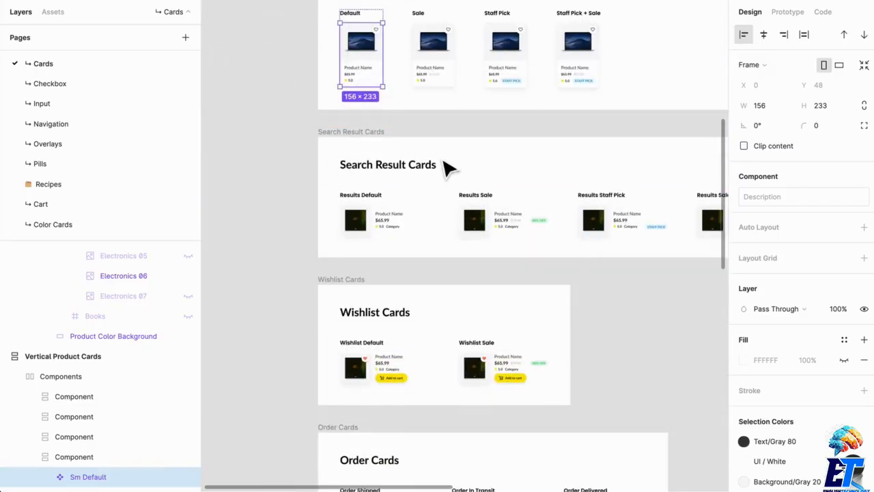
scroll(341, 124, "up", 4)
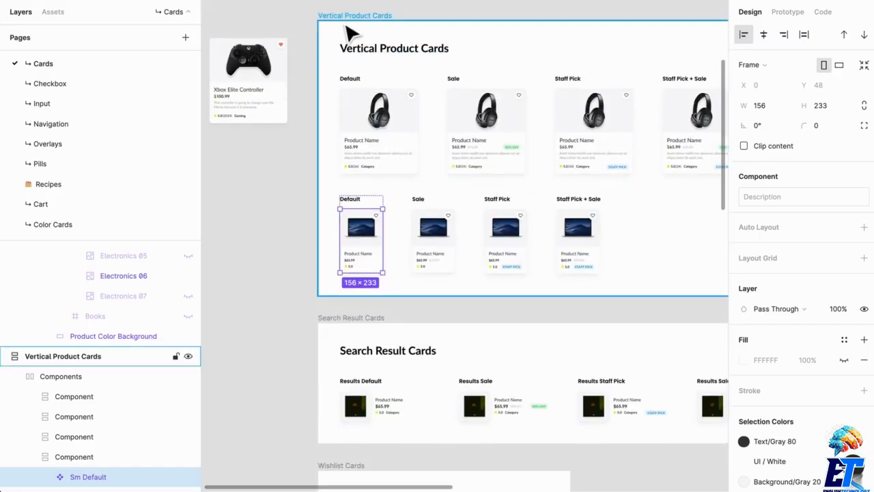
Step: Delete the customized Xbox Elite Controller card beside the Vertical Product Cards frame
left_click(250, 88)
key("Delete")
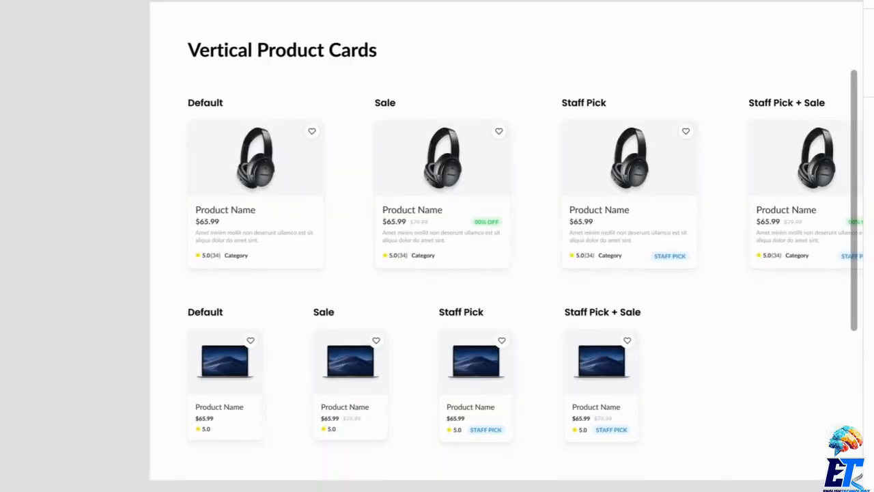
left_click(478, 205)
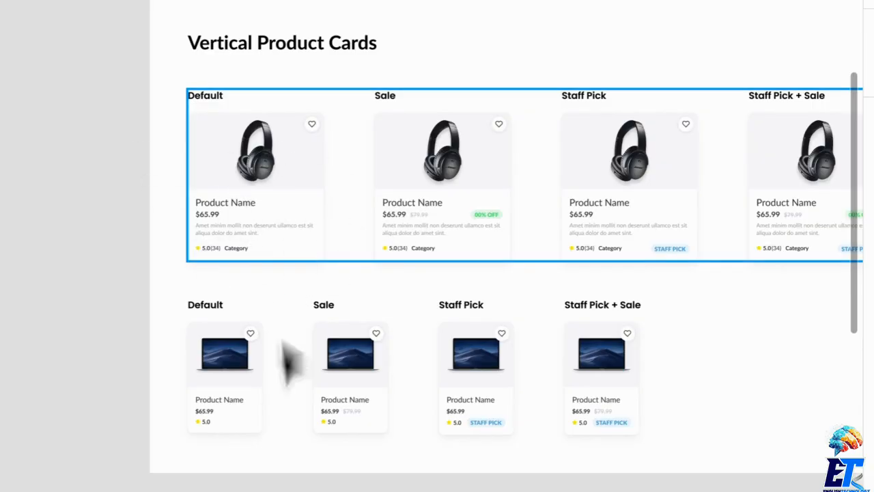
Step: Examine the Search Result Cards variants: Results Default, Results Sale, Results Staff Pick and Results Sale + Staff Pick
scroll(291, 312, "down", 5)
left_click(287, 264)
scroll(286, 264, "up", 3)
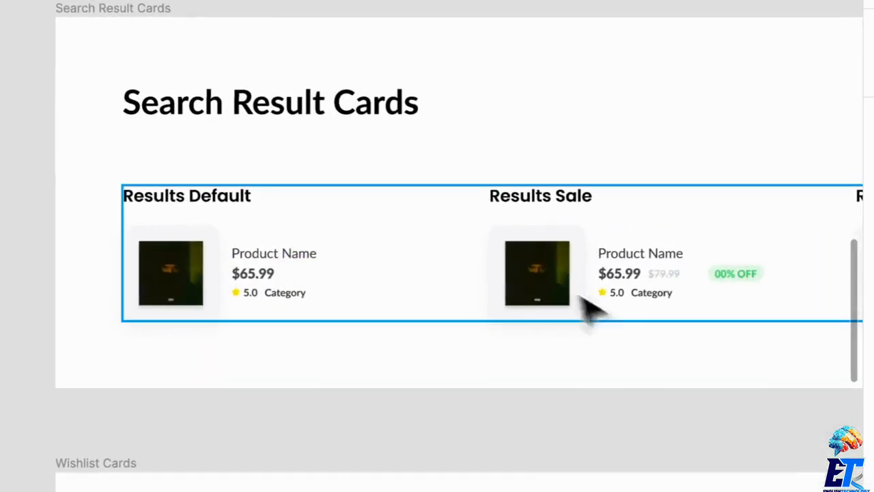
scroll(200, 307, "up", 2)
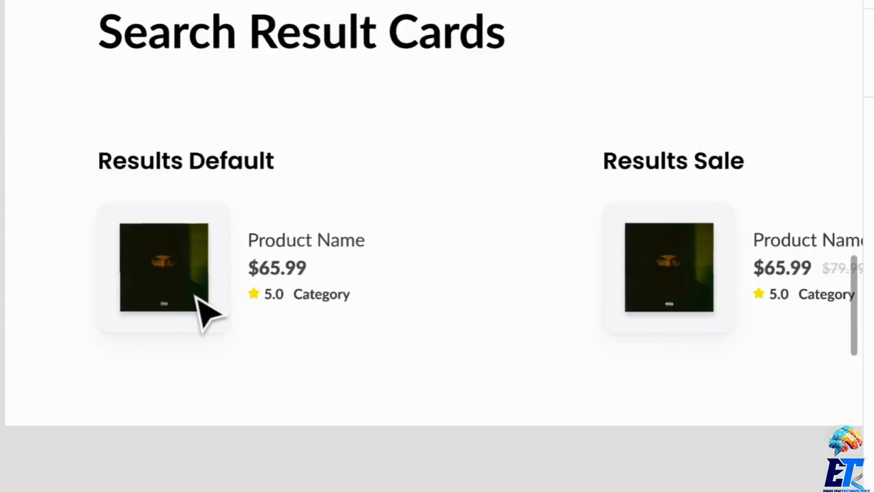
scroll(283, 299, "up", 2)
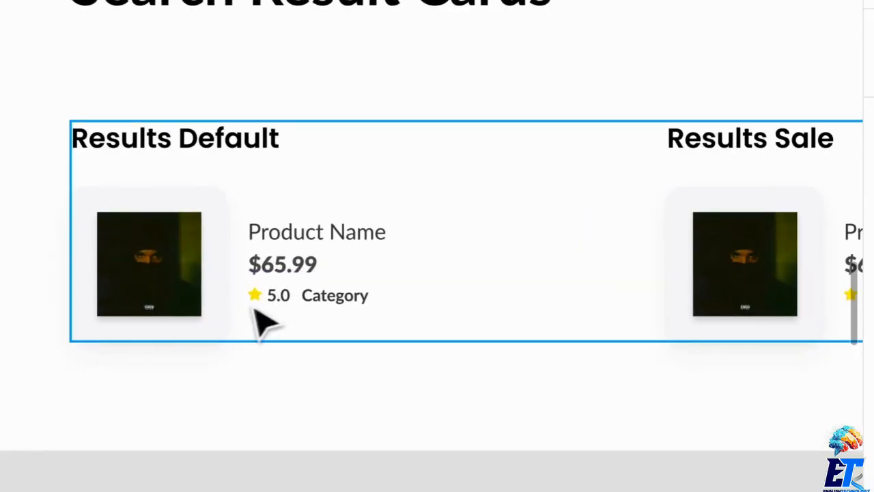
scroll(594, 334, "right", 10)
left_click(663, 254)
scroll(492, 273, "right", 10)
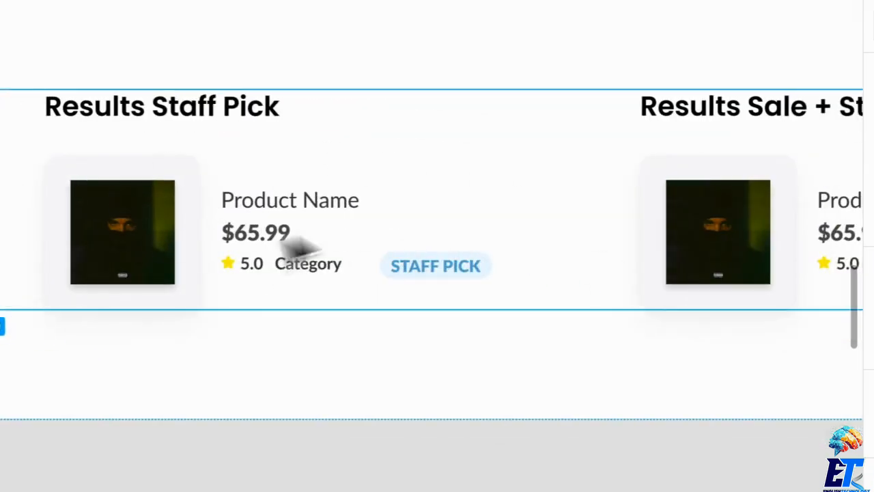
scroll(474, 240, "right", 10)
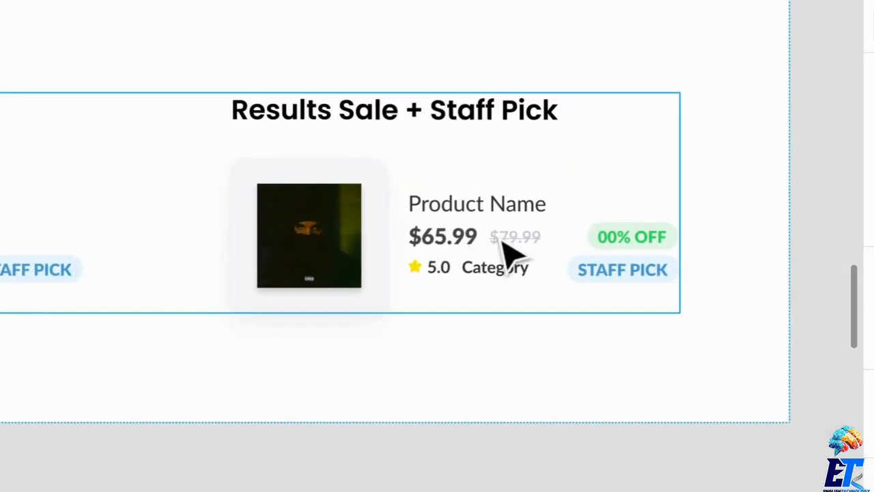
scroll(362, 247, "down", 3)
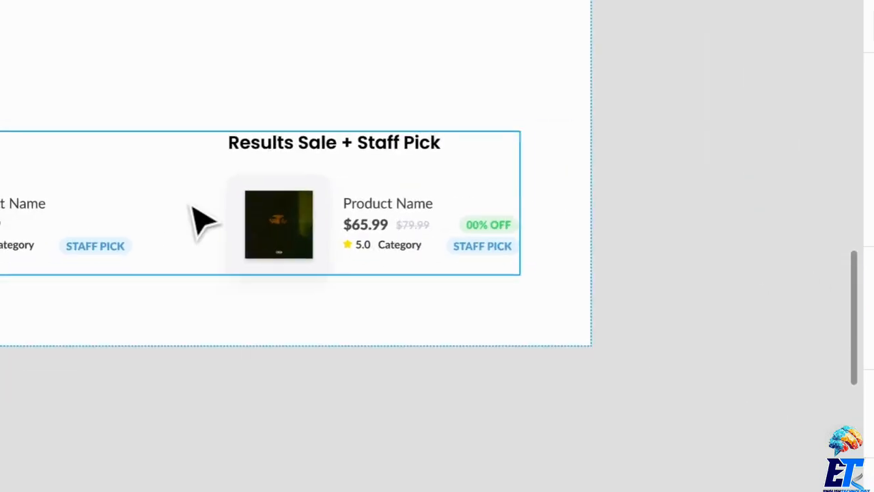
left_click_drag(112, 212, 343, 374)
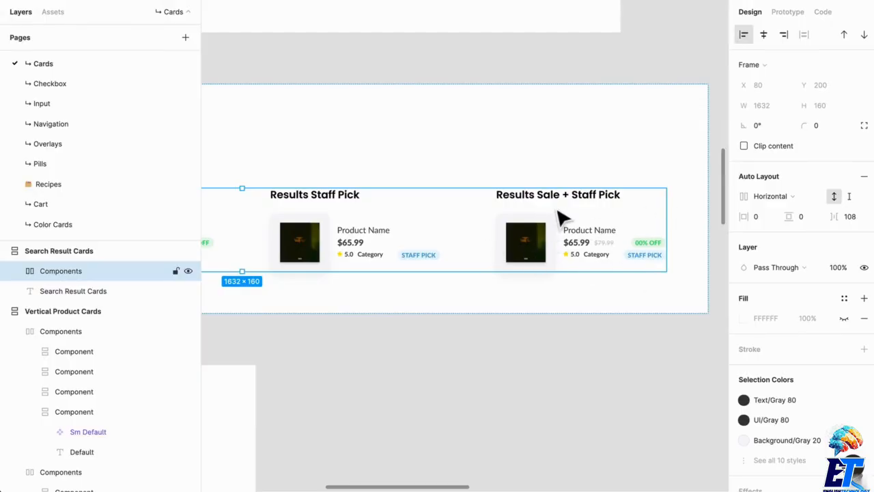
Step: Compare the sale and staff pick pills on the search result cards with those on the vertical product cards
scroll(437, 169, "up", 3)
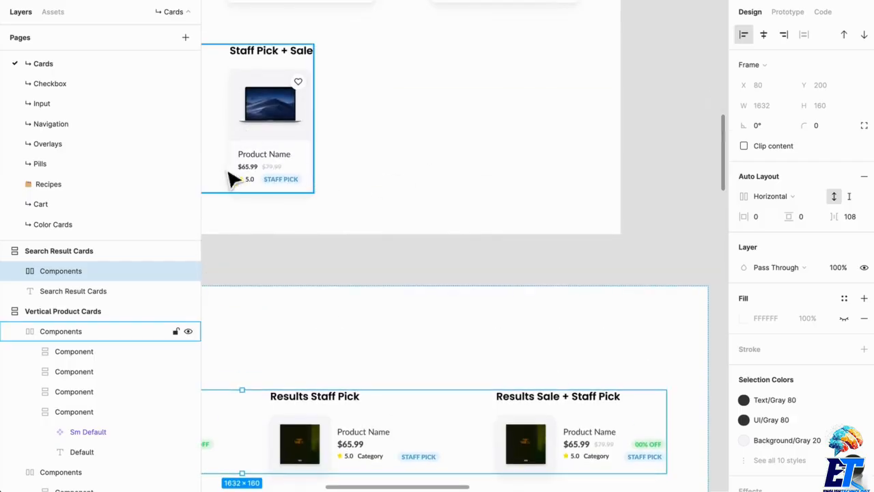
scroll(605, 390, "down", 2)
scroll(605, 390, "right", 2)
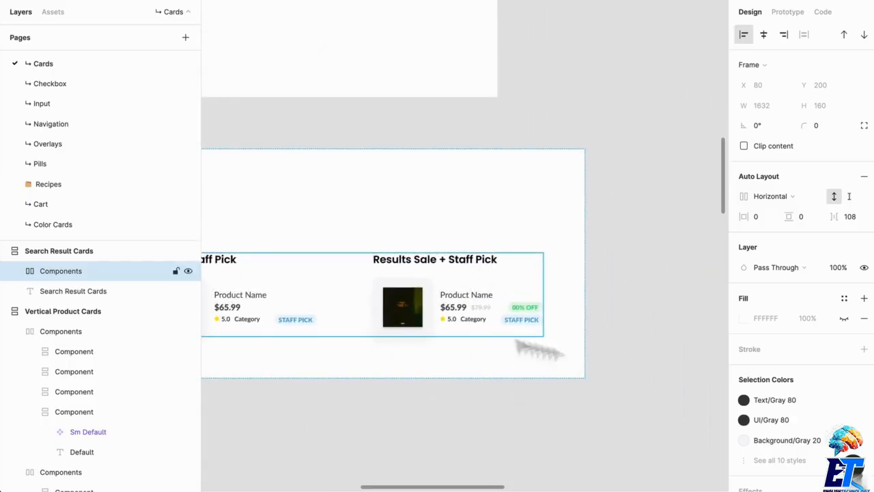
left_click_drag(433, 312, 472, 353)
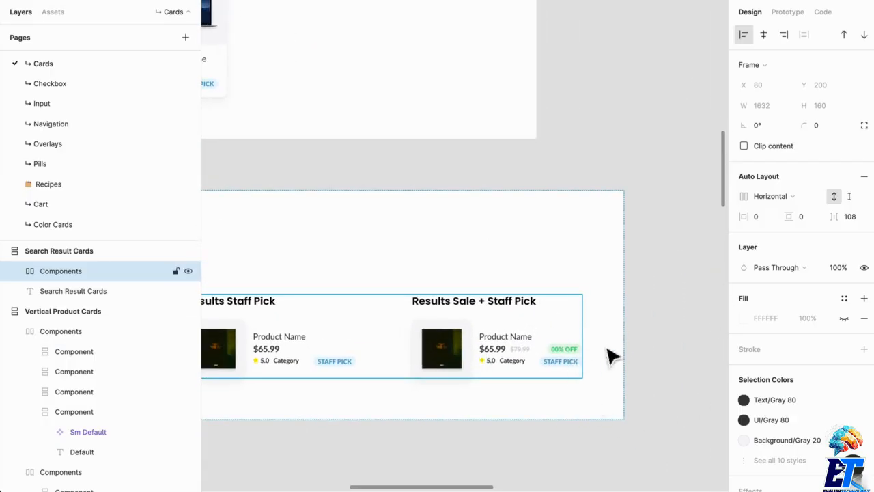
scroll(582, 379, "up", 5)
scroll(582, 379, "left", 7)
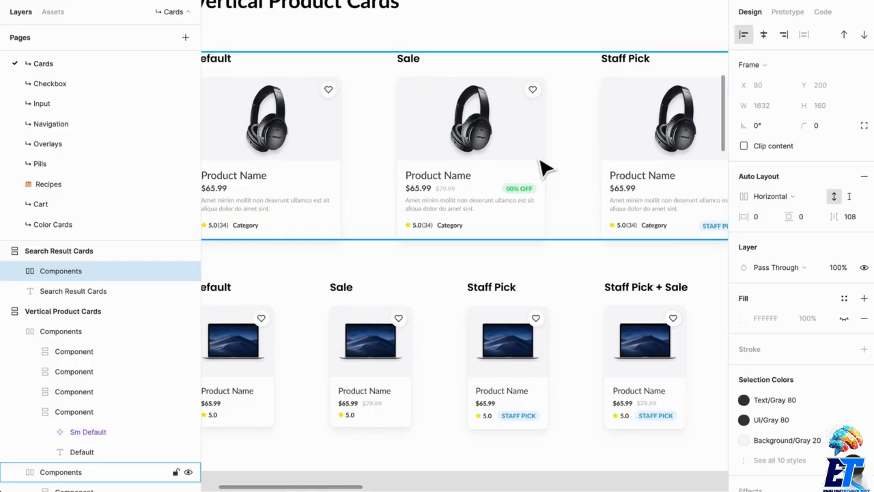
scroll(544, 167, "down", 10)
Step: Examine the Wishlist Default and Wishlist Sale cards, including the heart icon, discount pill and Add to cart button
scroll(416, 246, "left", 2)
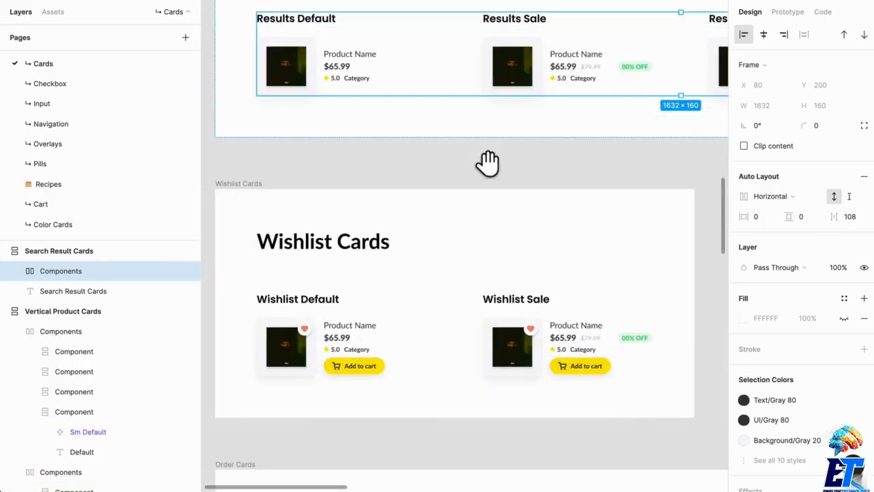
scroll(478, 263, "down", 2)
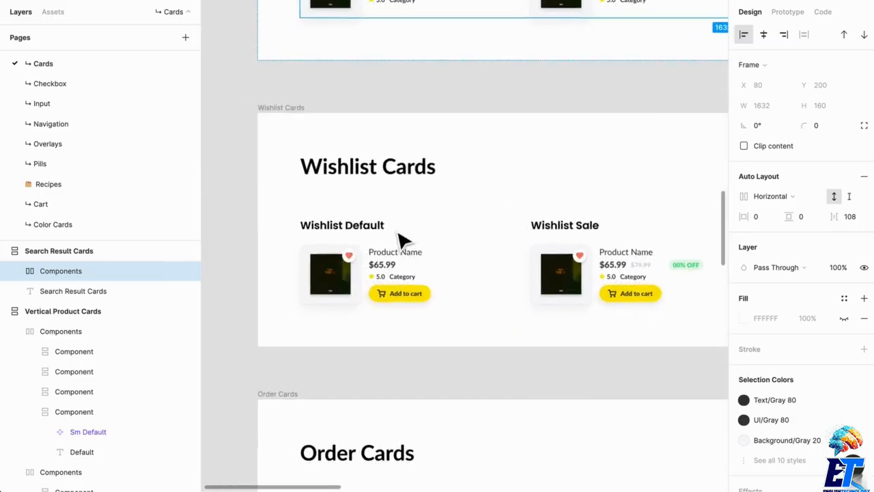
scroll(400, 239, "up", 5)
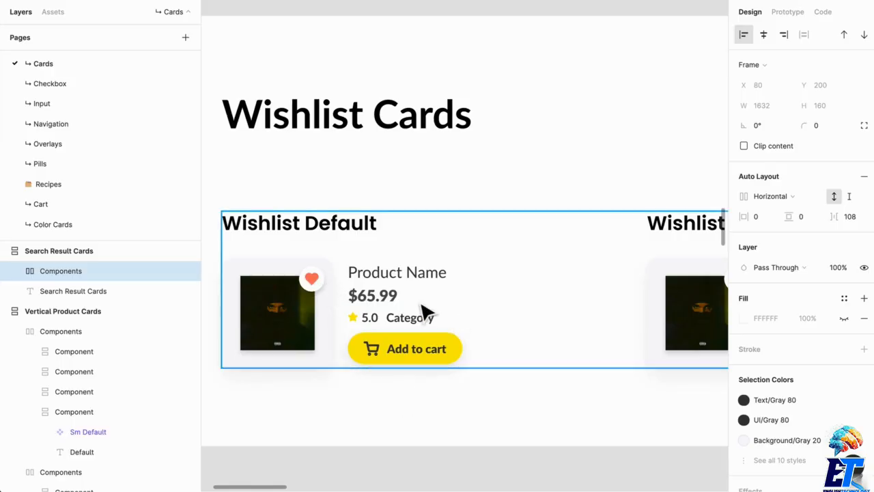
left_click_drag(481, 331, 474, 279)
left_click_drag(334, 280, 443, 268)
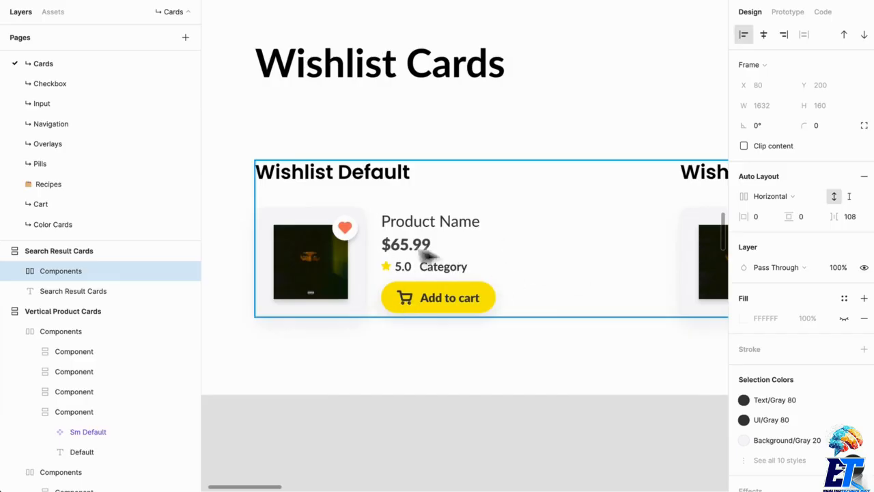
scroll(416, 246, "right", 2)
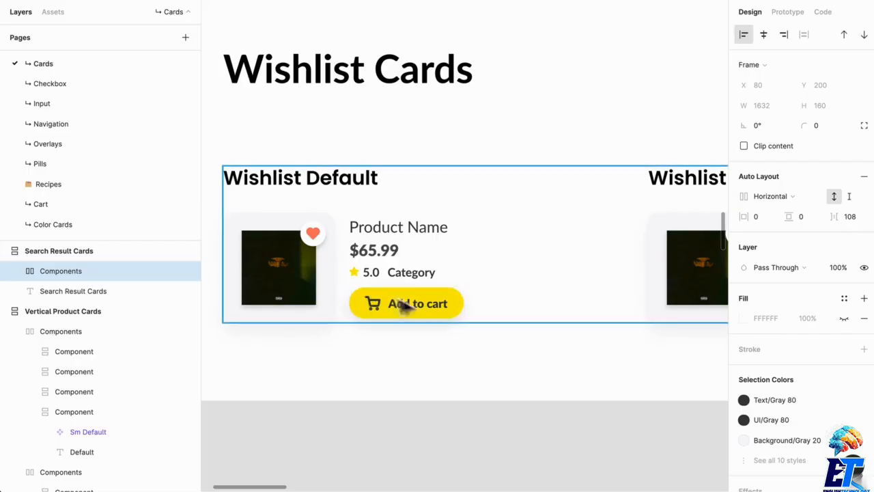
left_click_drag(587, 314, 348, 318)
left_click_drag(504, 323, 294, 300)
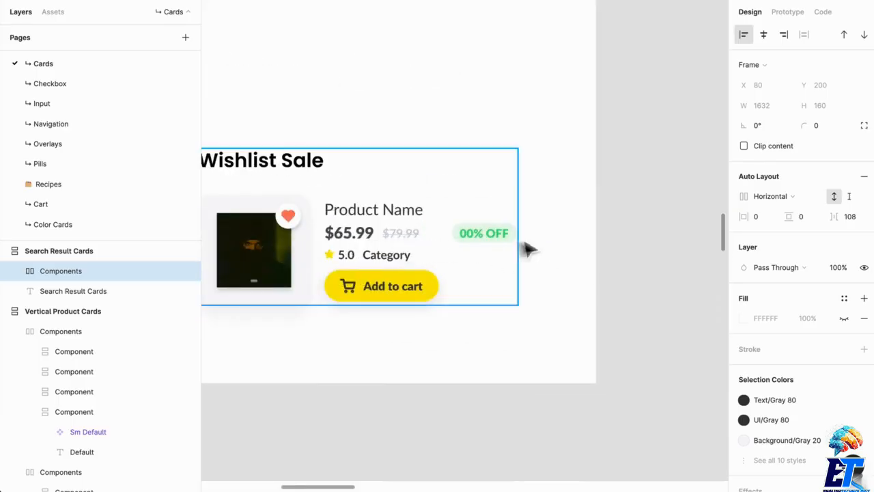
scroll(294, 250, "down", 3)
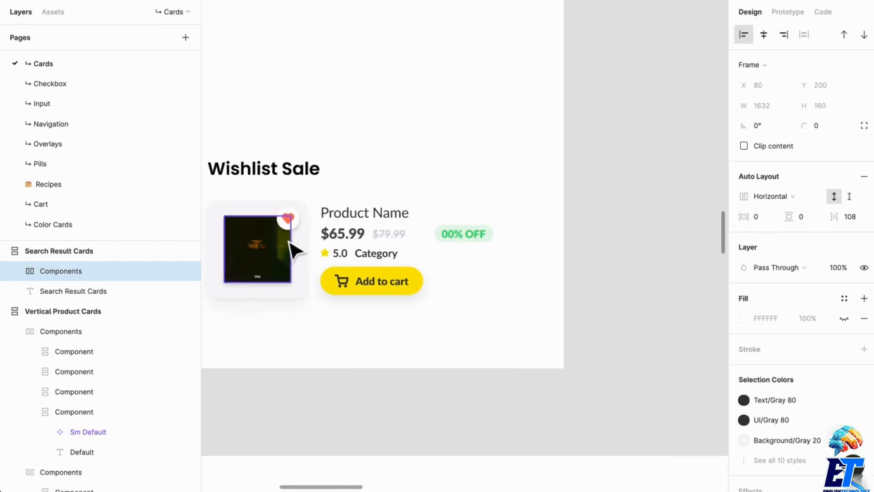
left_click_drag(289, 248, 473, 269)
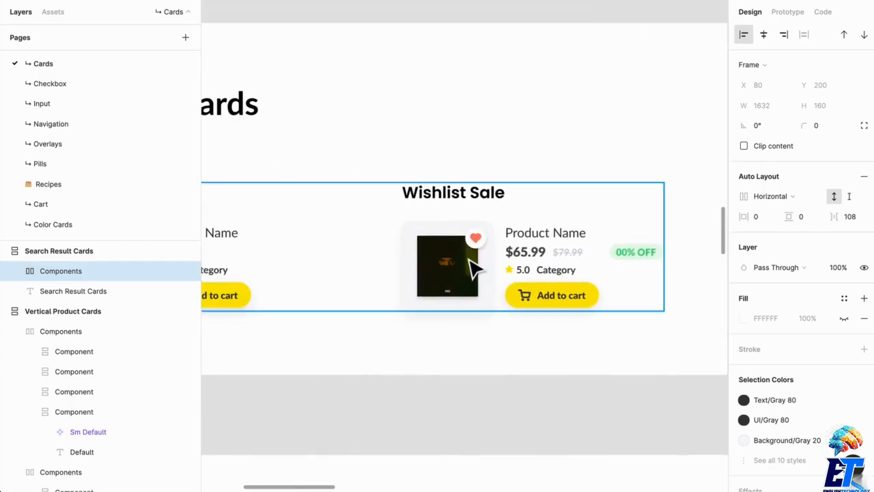
left_click_drag(560, 280, 484, 298)
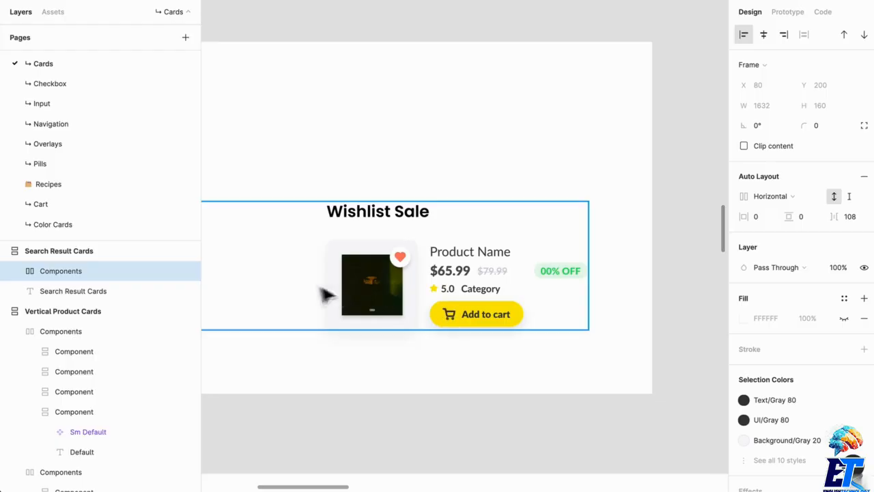
Step: Look over the Order Cards and compare their layout with the Wishlist and Search Result Cards
scroll(340, 295, "left", 4)
scroll(339, 295, "down", 10)
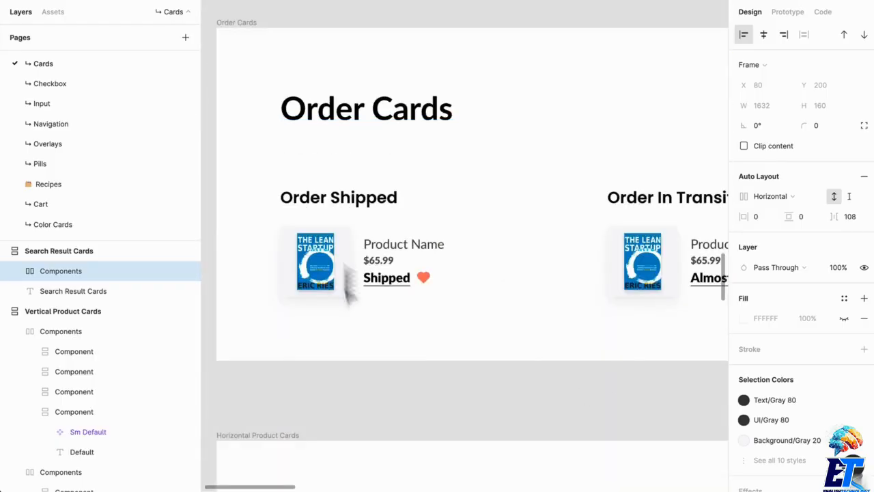
scroll(481, 258, "down", 5)
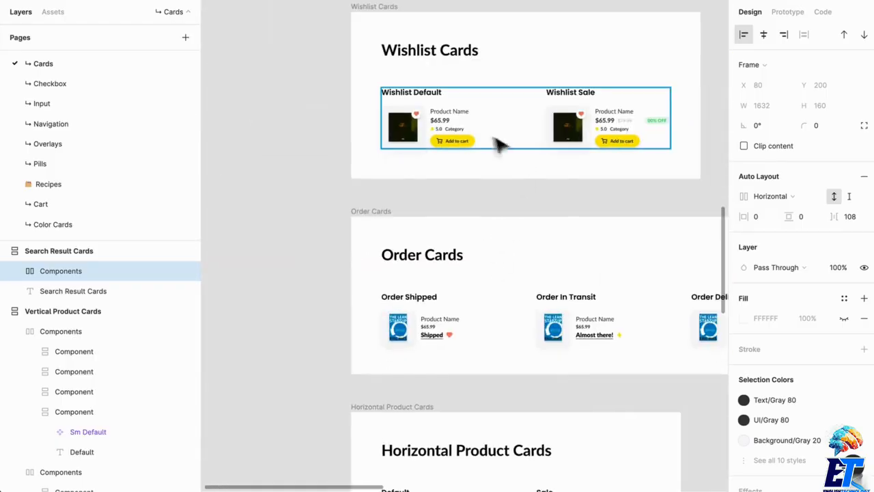
scroll(492, 150, "up", 5)
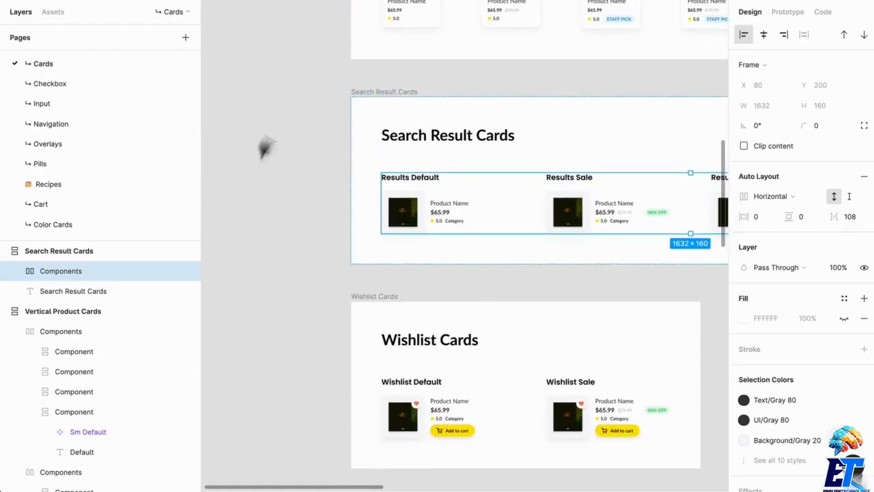
Step: Compare the base Horizontal Product Card Large with the Search Result Cards built from it
left_click_drag(584, 260, 520, 489)
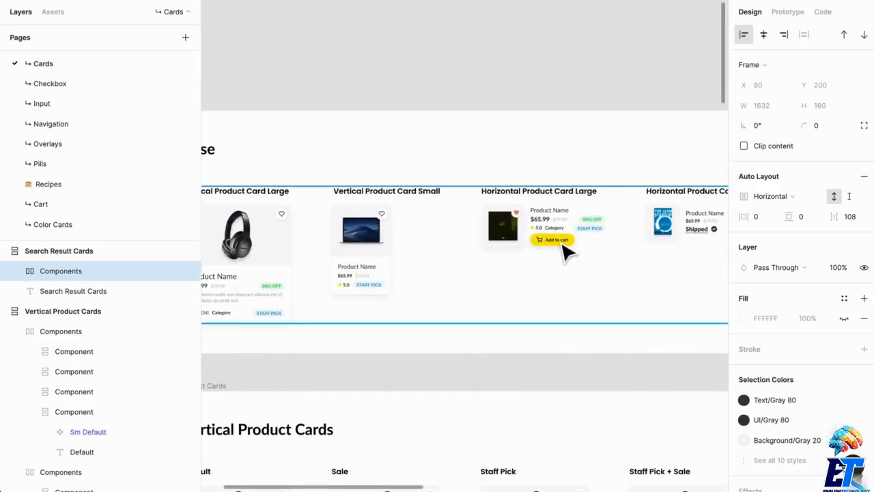
scroll(509, 313, "down", 10)
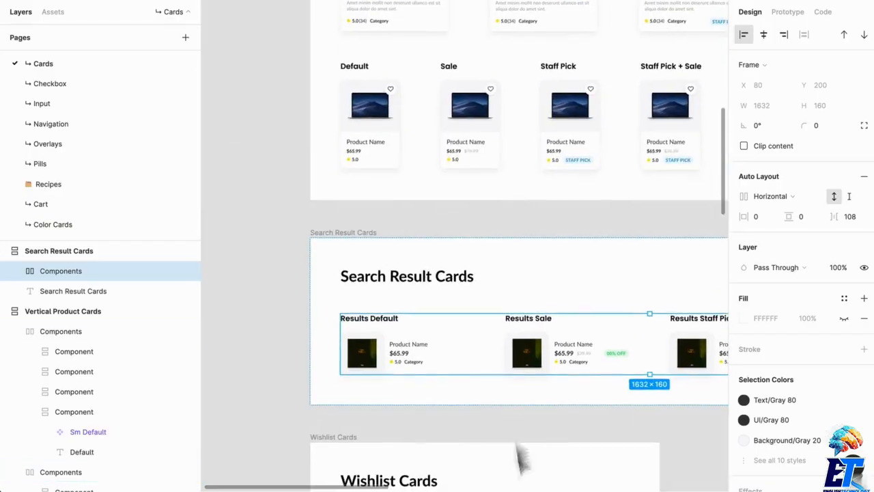
left_click_drag(445, 159, 468, 246)
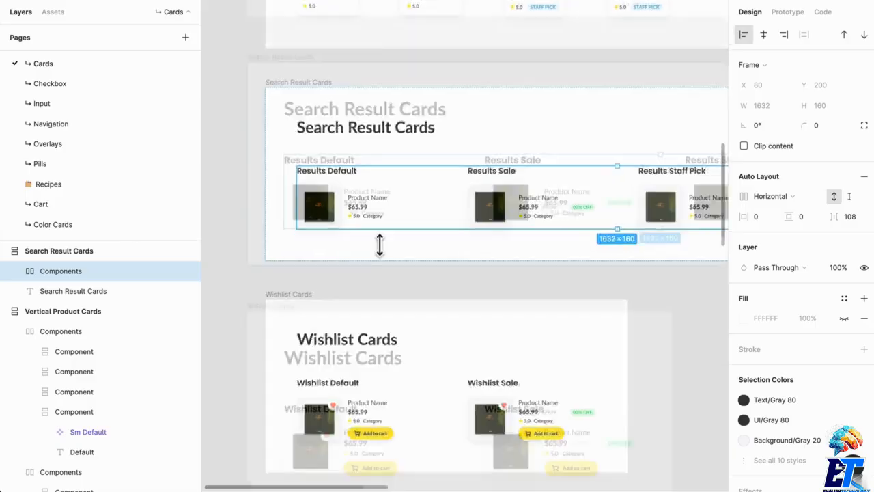
scroll(380, 244, "up", 5)
scroll(380, 184, "down", 2)
Step: Drill into the Results Default card's .HorizontalProductCardLg instance, through Product Info to Price Content, and inspect its nested layers
left_click(377, 147, "ctrl")
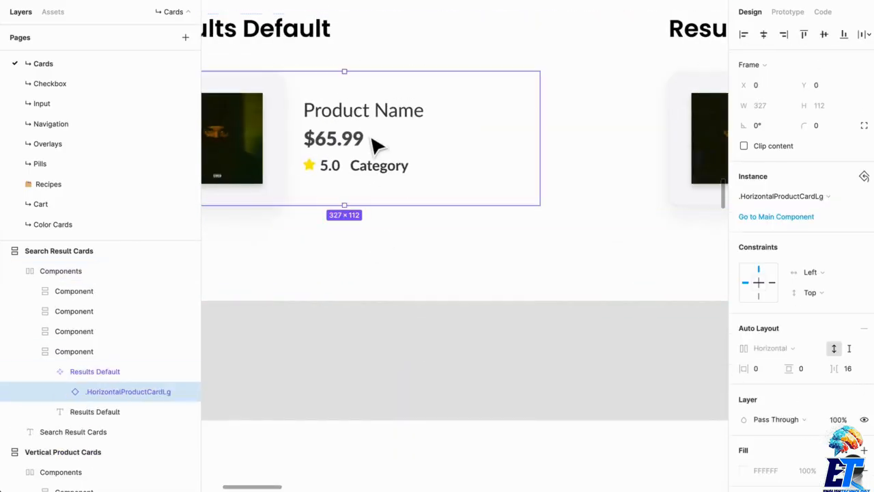
double_click(374, 162)
scroll(479, 164, "left", 3)
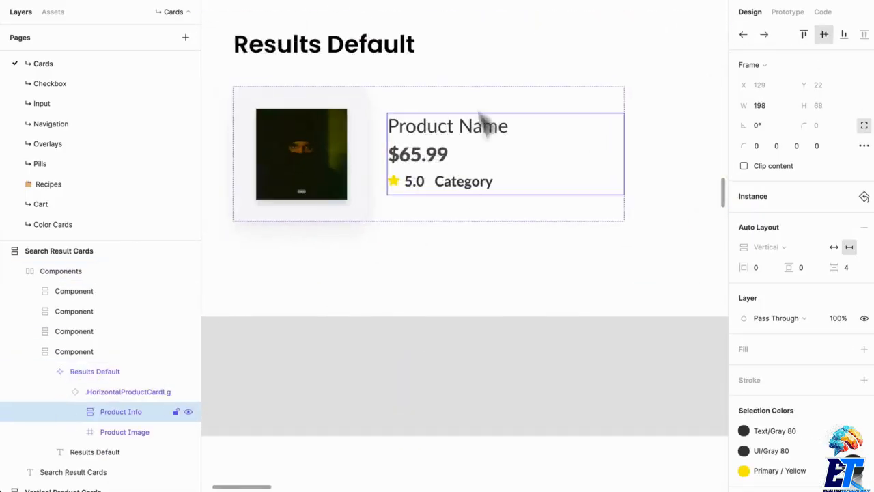
double_click(438, 155)
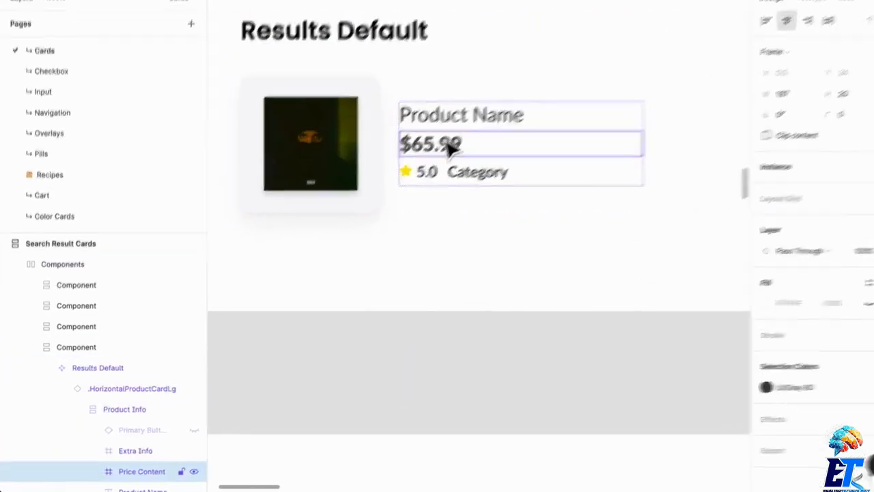
scroll(240, 341, "down", 1)
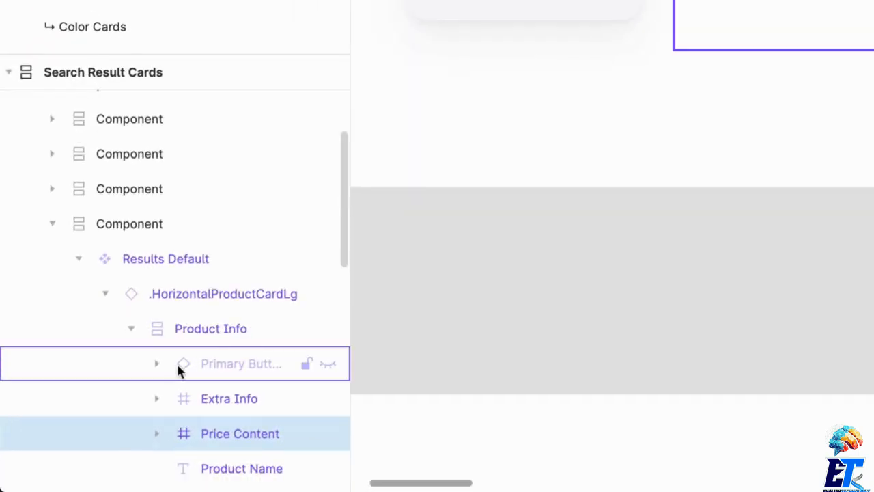
Step: Reveal the hidden primary button layer in the Results Default card's Product Info and hide it again
left_click(320, 366)
left_click(328, 364)
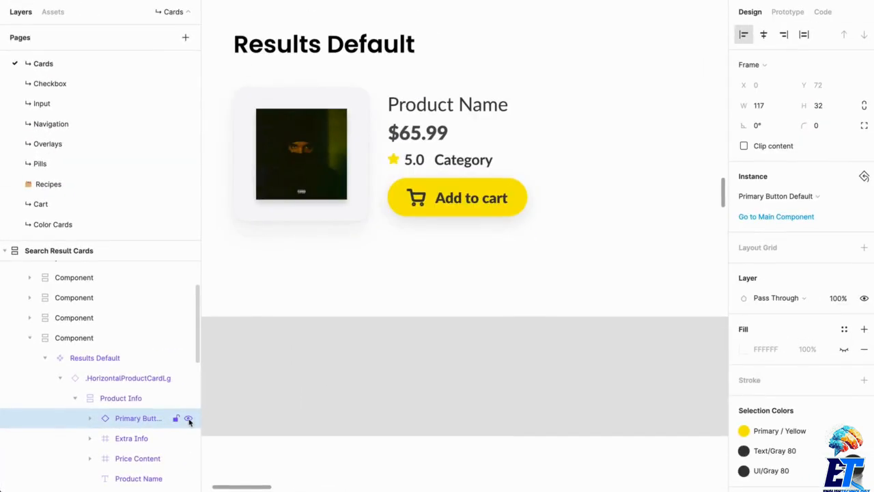
left_click(189, 419)
left_click(189, 420)
left_click(188, 419)
Step: Examine the Wishlist Cards and their Add to cart button against the Results Default card
scroll(545, 344, "down", 3)
scroll(536, 294, "down", 3)
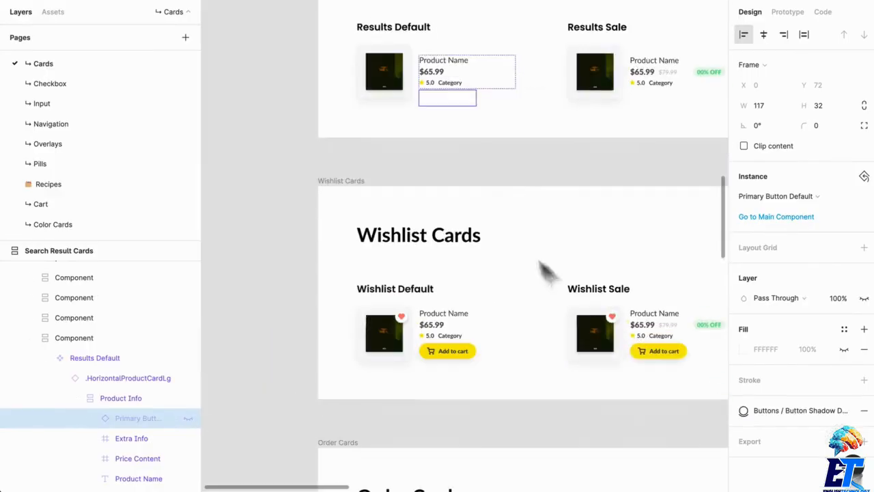
scroll(537, 253, "down", 2)
scroll(537, 253, "right", 1)
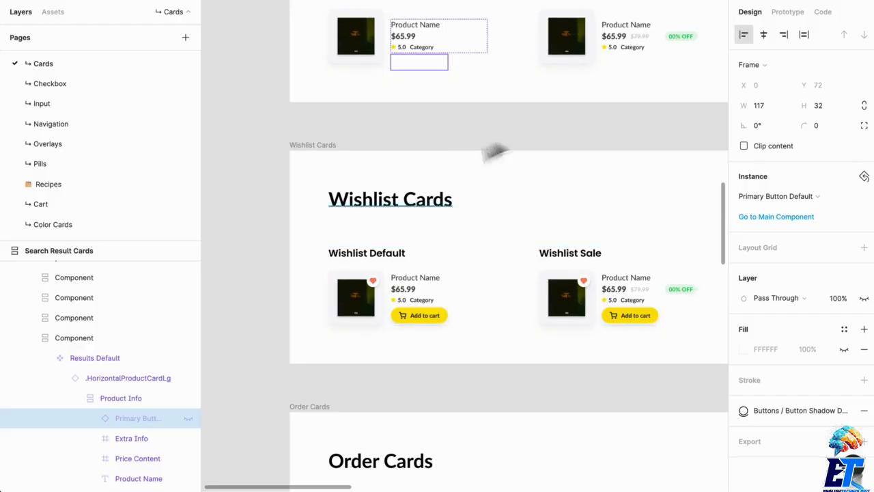
scroll(523, 365, "down", 4)
scroll(523, 365, "right", 1)
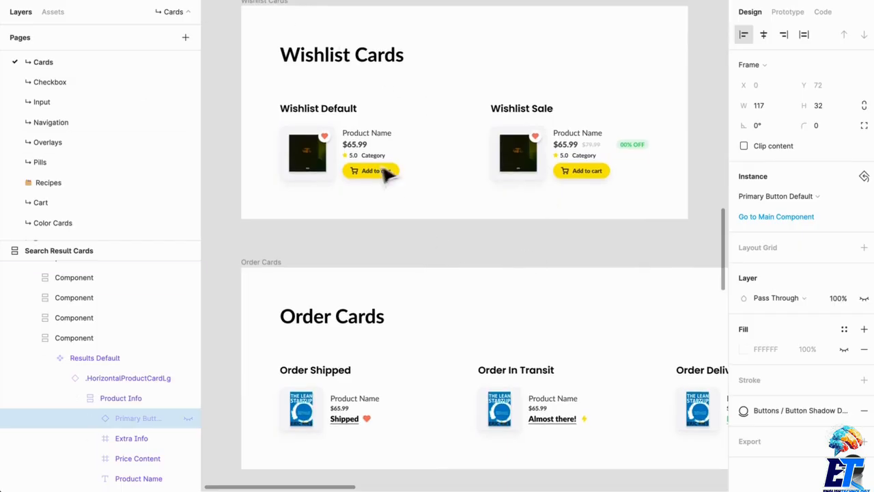
Step: Examine the Order Shipped, Order In Transit and Order Delivered cards, including each status label and icon
scroll(550, 179, "down", 4)
scroll(550, 179, "down", 2)
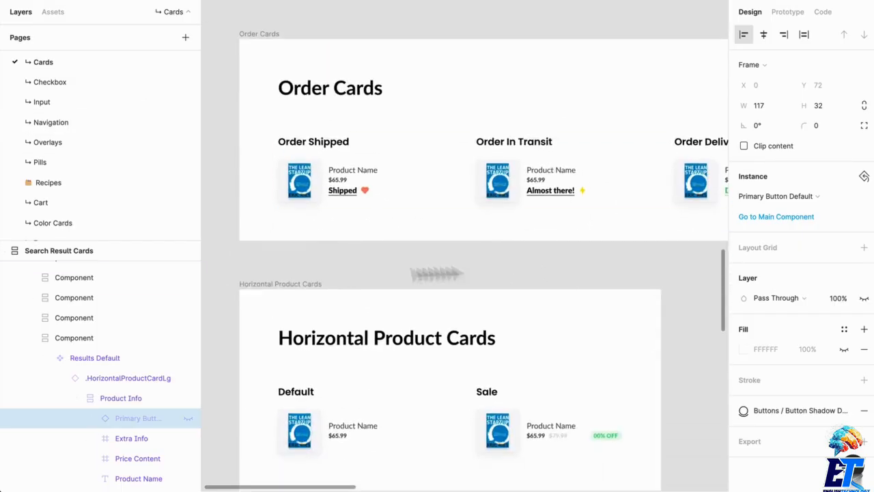
scroll(464, 198, "up", 1, "ctrl")
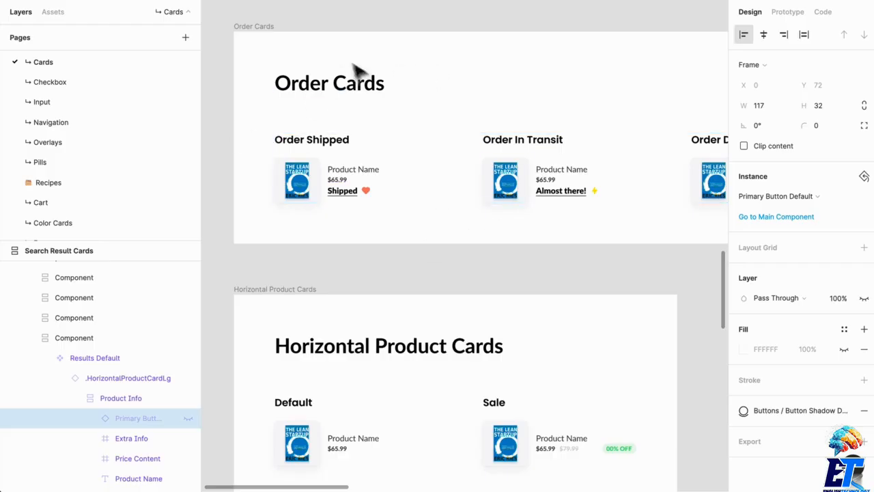
scroll(371, 201, "up", 3, "ctrl")
scroll(351, 196, "down", 2, "ctrl")
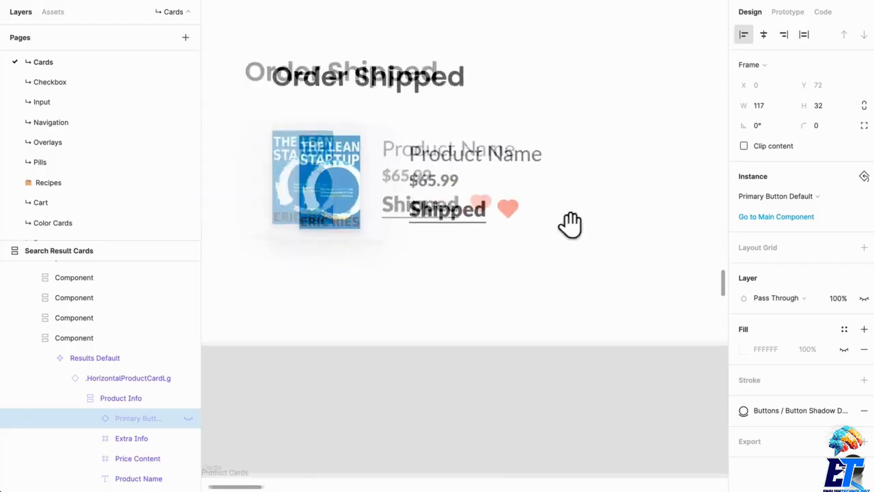
scroll(566, 219, "right", 4)
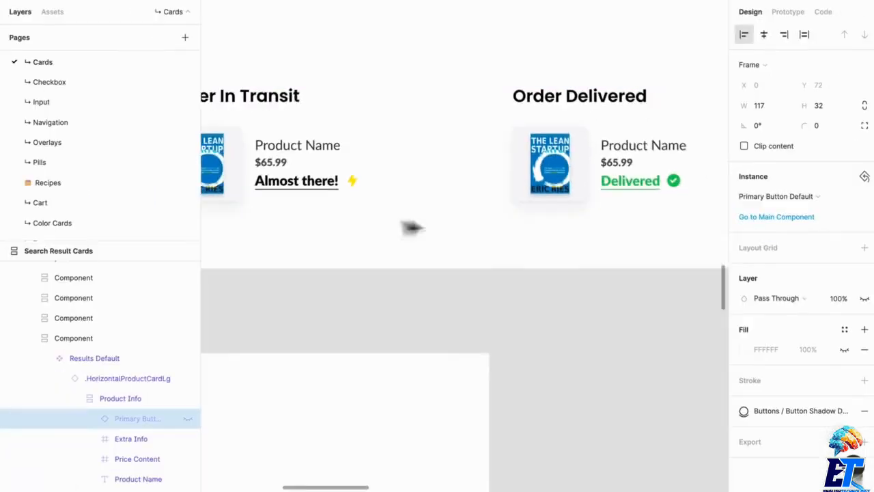
scroll(410, 228, "down", 5)
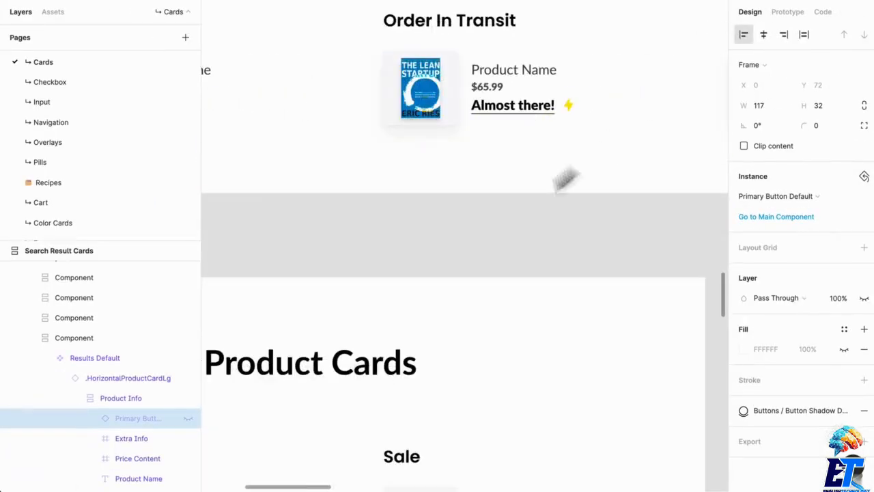
scroll(523, 127, "up", 2)
scroll(424, 227, "up", 3)
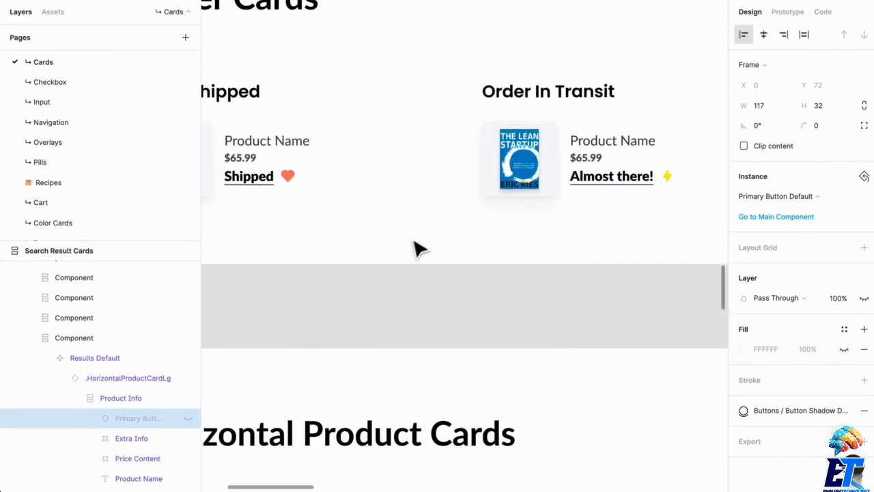
scroll(492, 212, "left", 5)
Step: Look over the Default and Sale variants of the Horizontal Product Cards
scroll(492, 212, "down", 2)
scroll(560, 180, "down", 4)
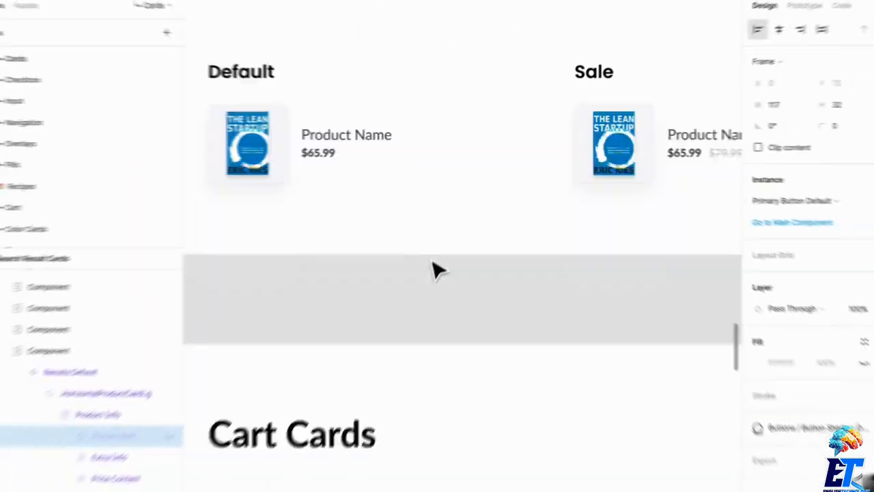
scroll(437, 266, "down", 3)
scroll(444, 259, "up", 5)
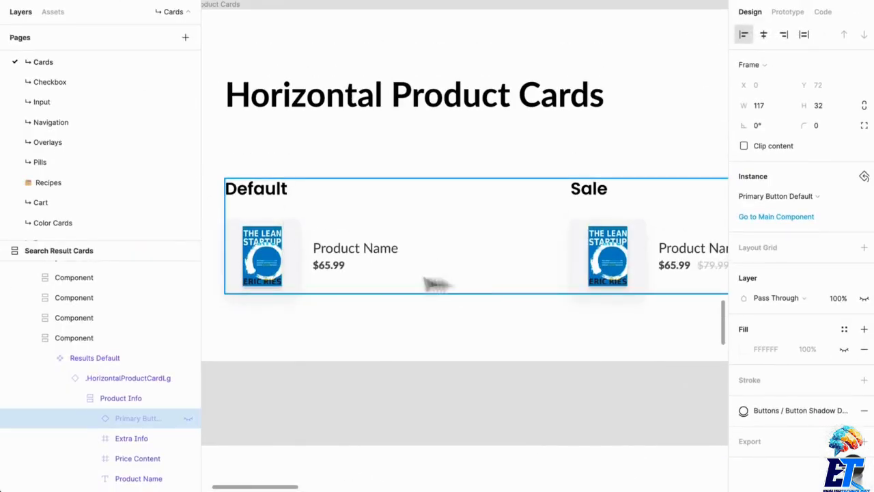
scroll(355, 307, "down", 5)
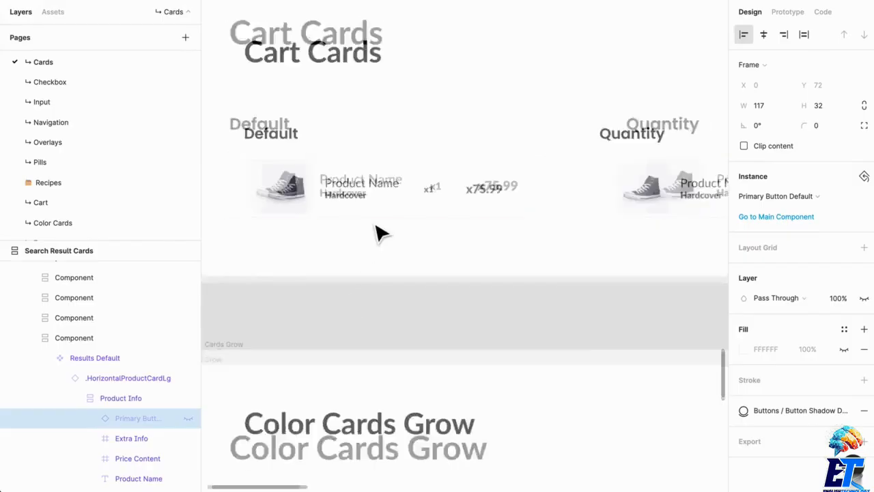
Step: Examine the Default and Quantity variants of the Cart Cards
scroll(410, 235, "down", 2)
mouse_move(616, 215)
left_mouse_down()
mouse_move(469, 225)
mouse_move(605, 225)
left_mouse_up()
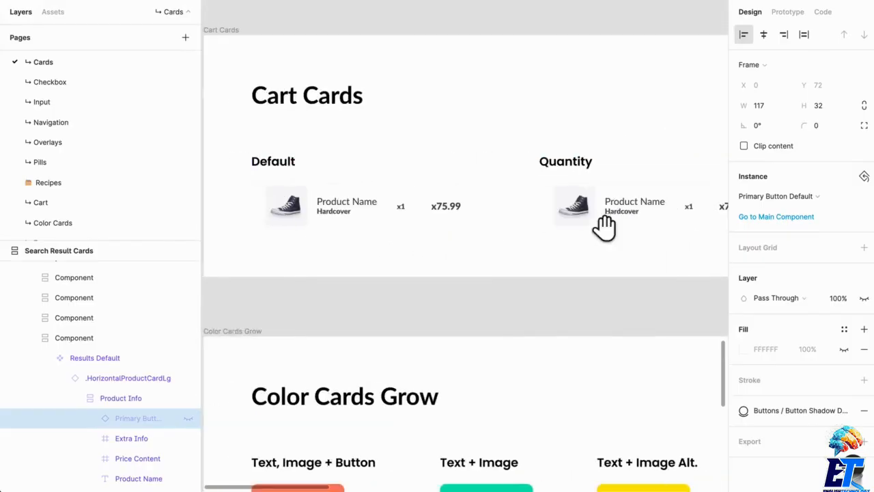
left_click(405, 243)
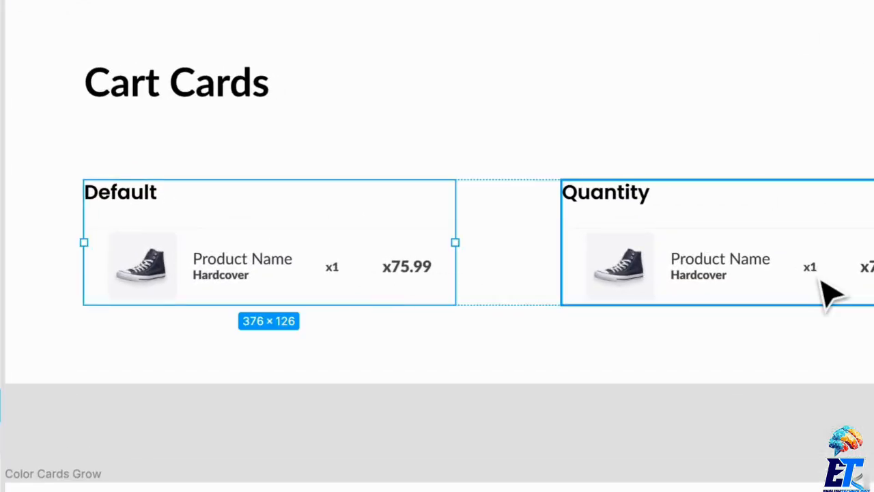
left_click(823, 293)
left_click_drag(820, 289, 566, 283)
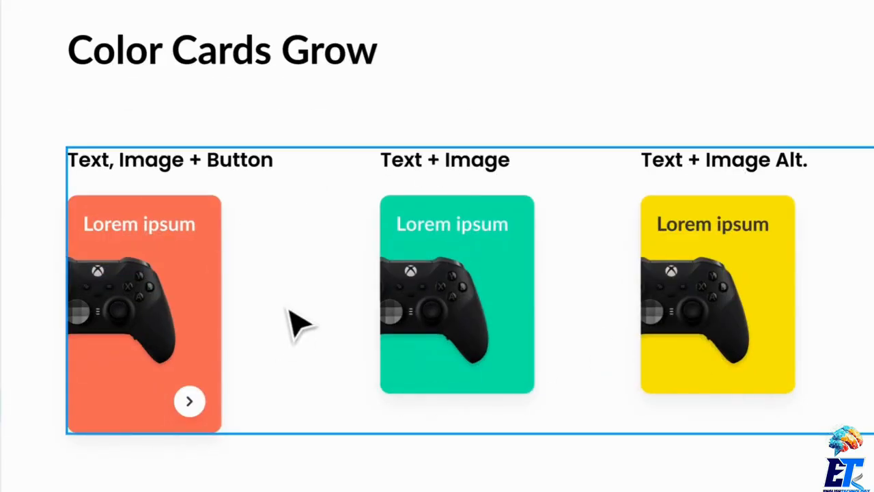
Step: Drill into the Text, Image + Button card in Color Cards Grow and examine the image layers inside its Image Selector
left_click(156, 302)
left_click(156, 302)
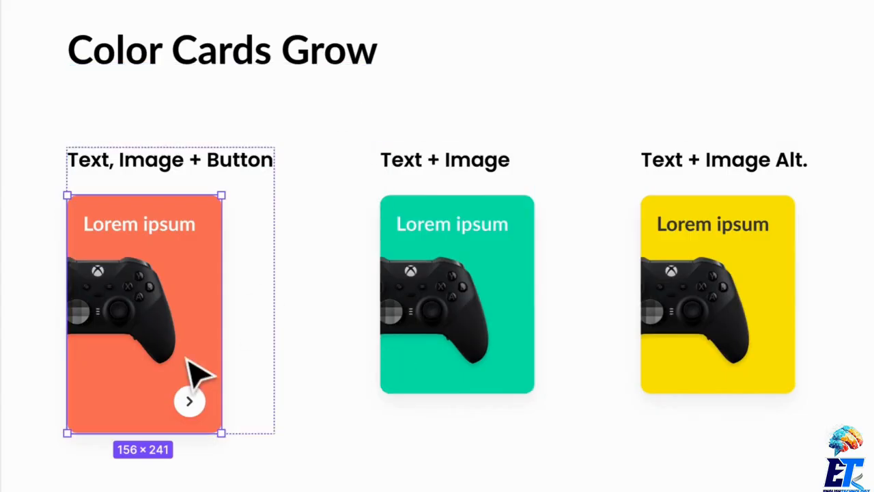
key("Escape")
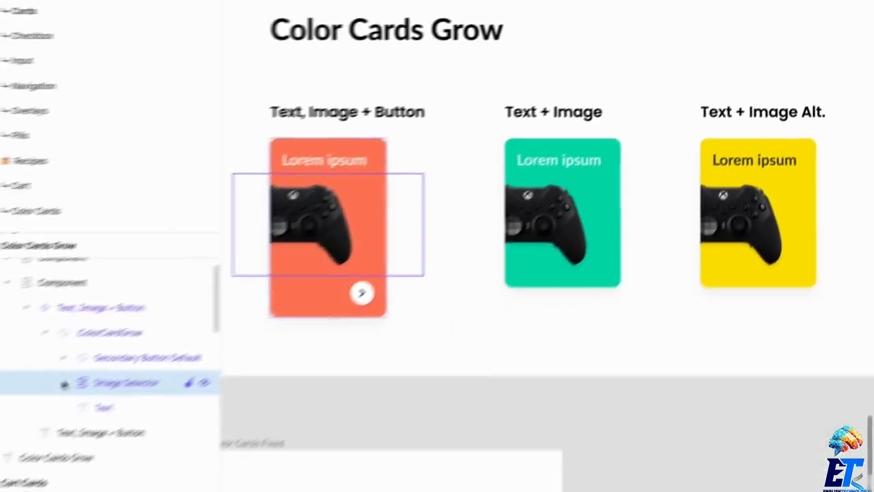
scroll(92, 372, "down", 5)
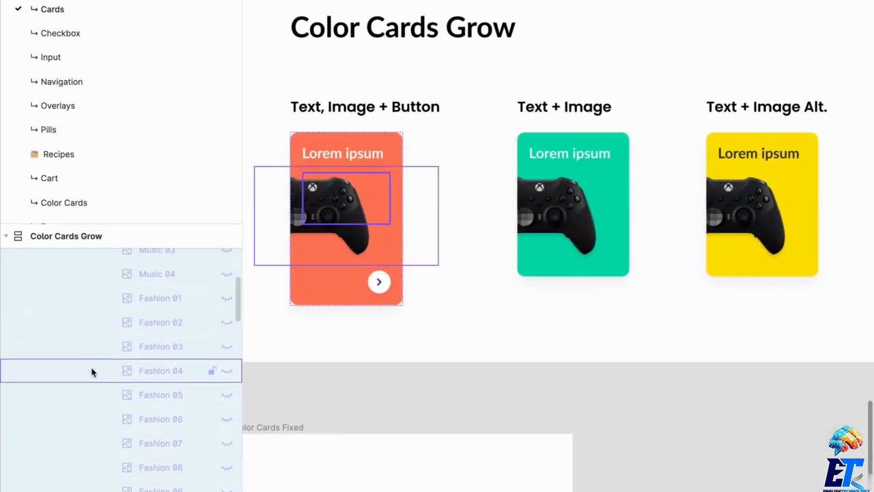
scroll(191, 336, "down", 10)
scroll(205, 24, "up", 1)
scroll(181, 41, "down", 1)
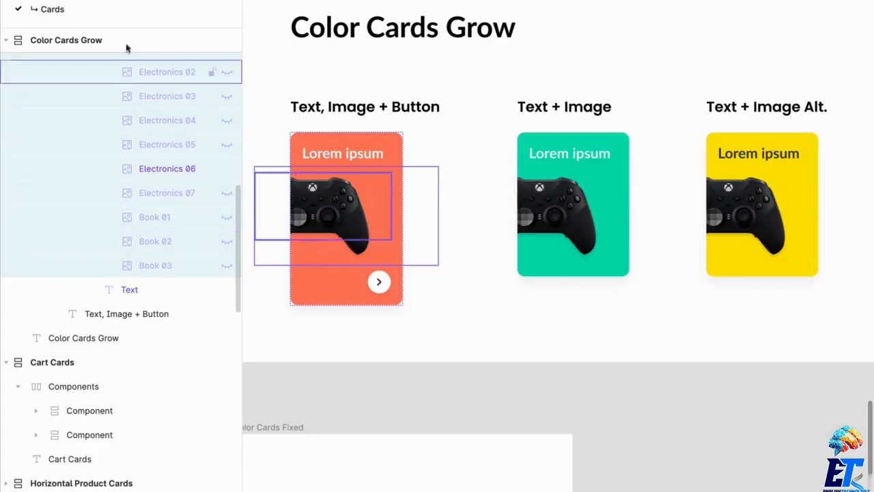
Step: Hide the Electronics 06 image in the Text, Image + Button card, preview Electronics 05 in its place, and hide that too
left_click(227, 169)
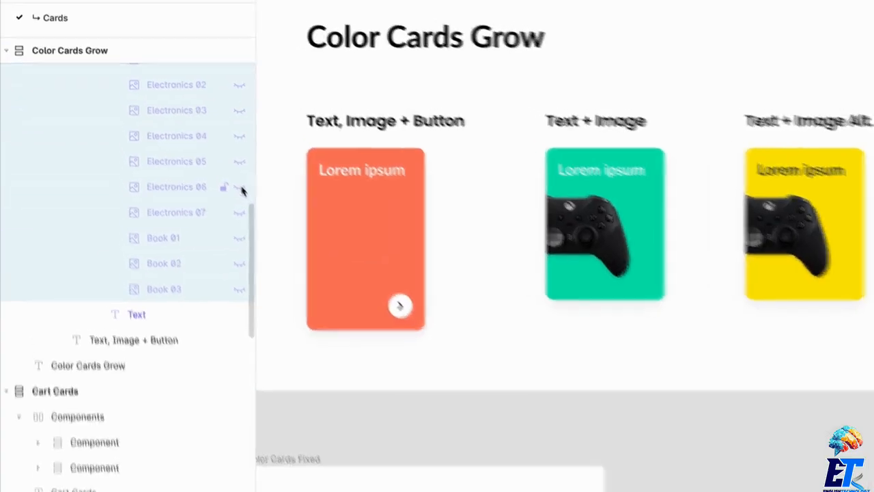
left_click(227, 145)
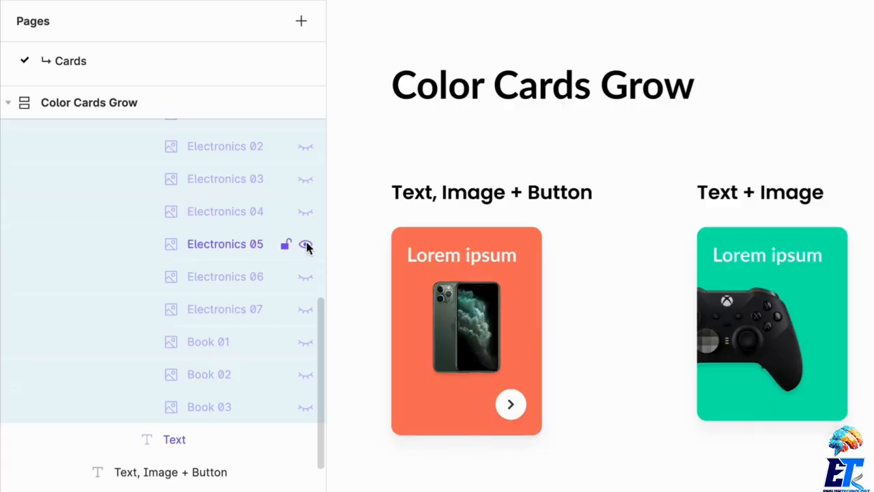
scroll(187, 339, "up", 7)
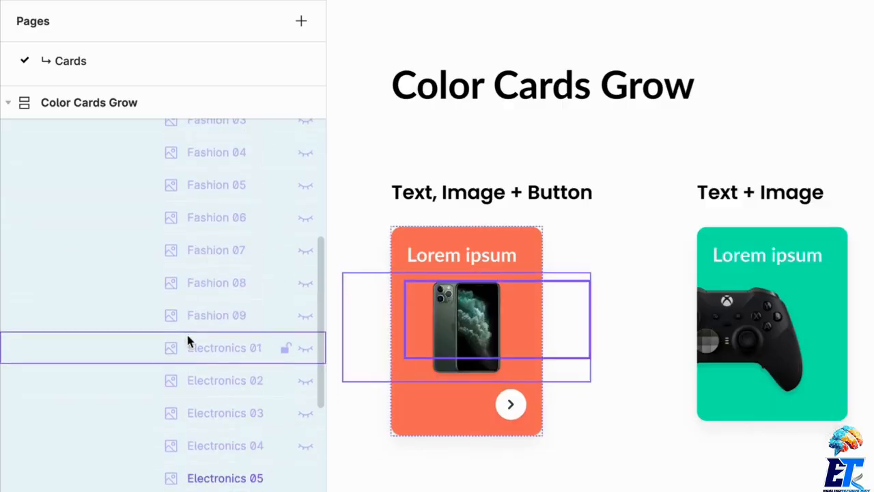
left_click(306, 479)
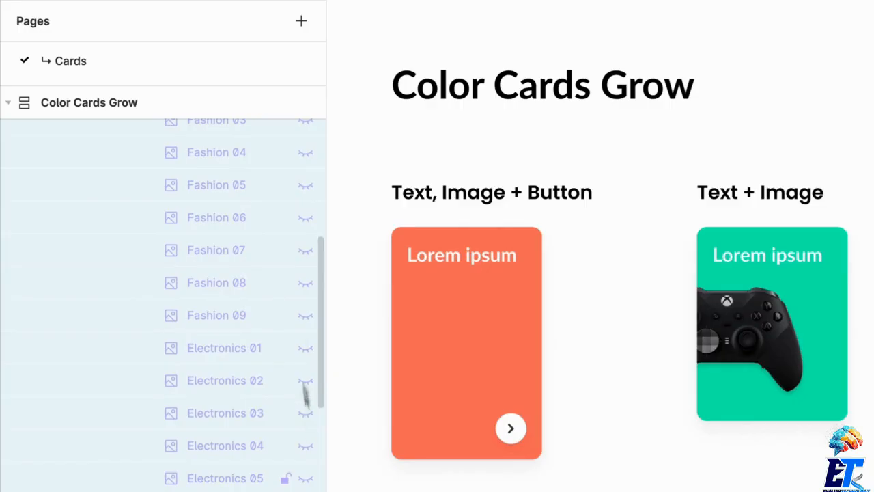
Step: Preview the Fashion 08 image and the Fashion 05 image in the Text, Image + Button card, hiding each again
left_click(305, 283)
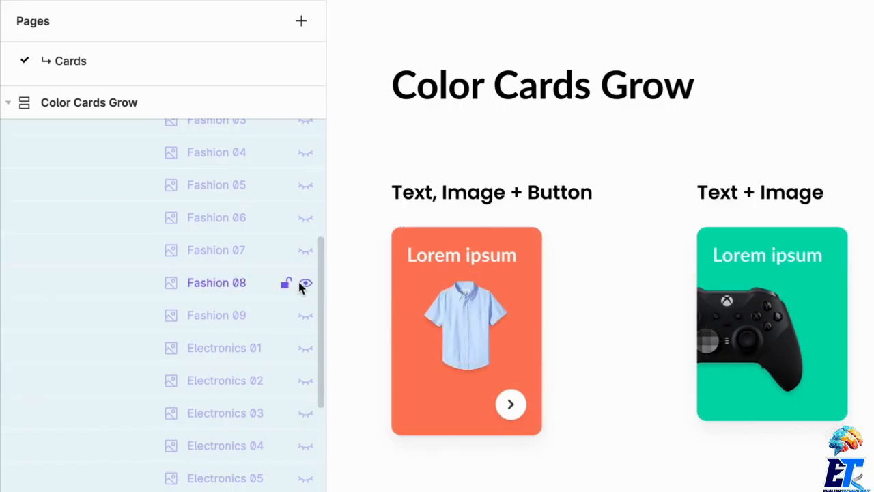
left_click(305, 284)
left_click(305, 184)
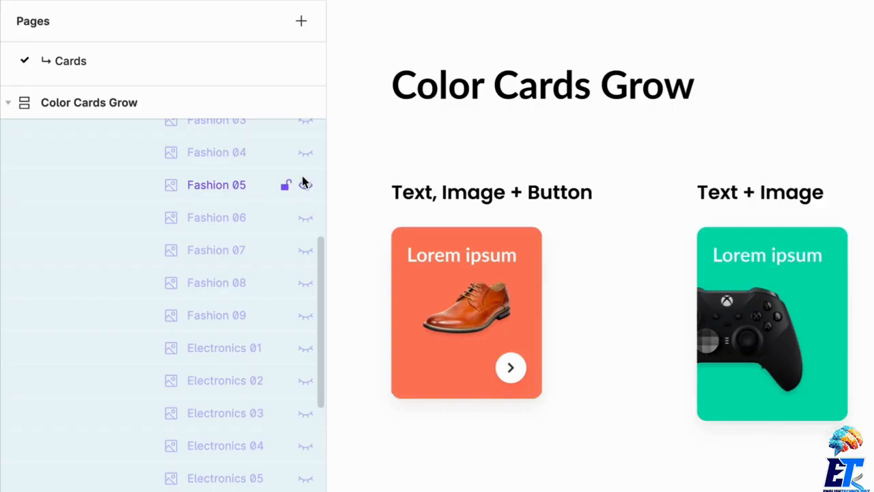
left_click(304, 184)
Step: Toggle the Book 03 image on and off in the Text, Image + Button card, leaving it hidden
left_click(305, 478)
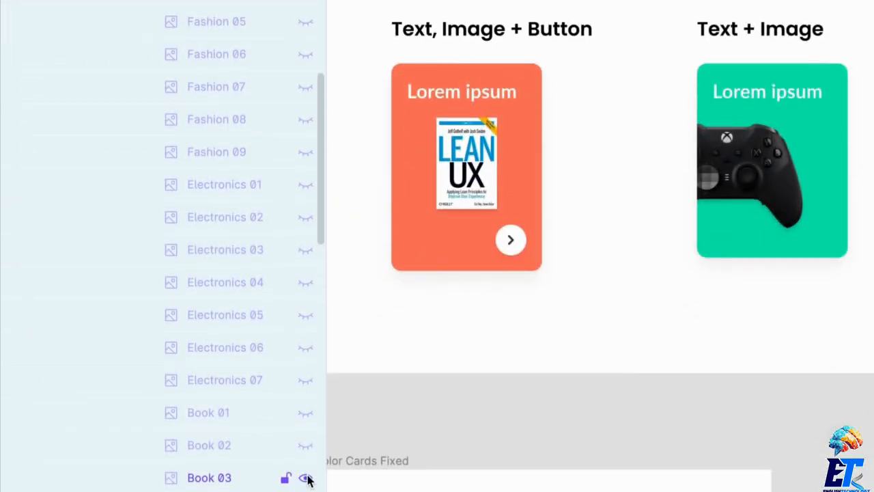
left_click(305, 478)
left_click(305, 479)
left_click(306, 478)
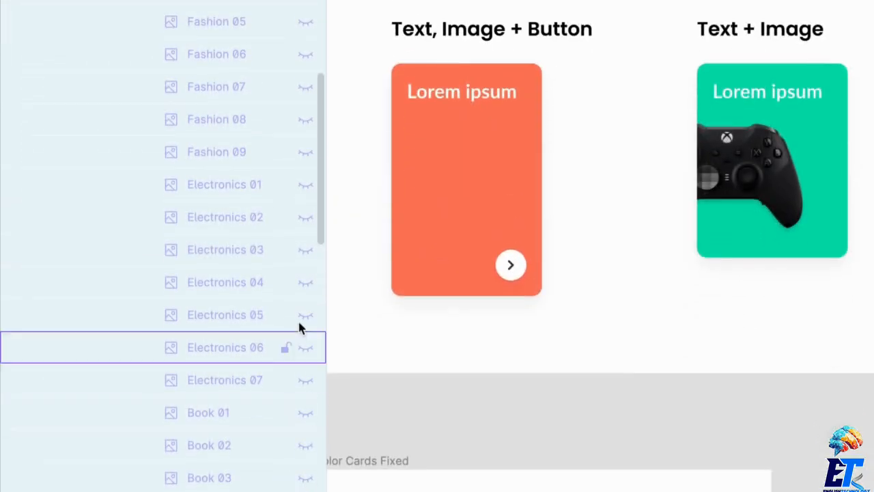
Step: Show the Electronics 06 image again in the Text, Image + Button card and compare the card with its Text + Image neighbour
left_click(305, 348)
scroll(722, 332, "right", 5)
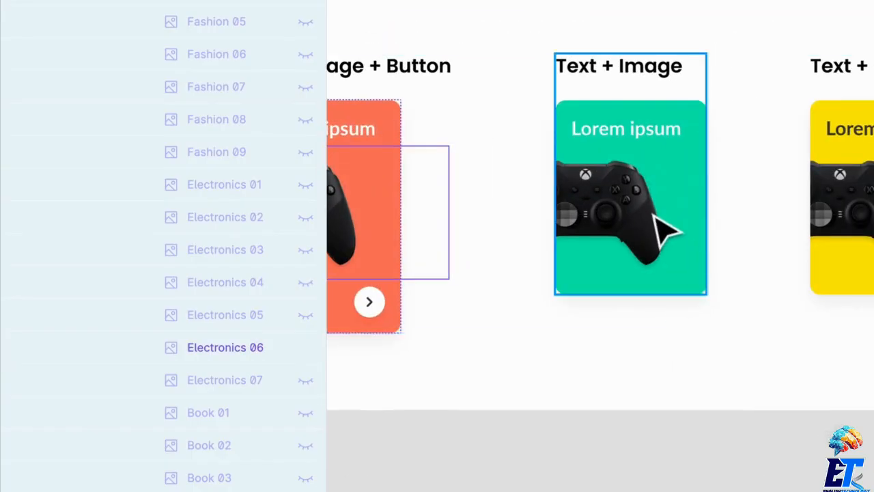
left_click(663, 230)
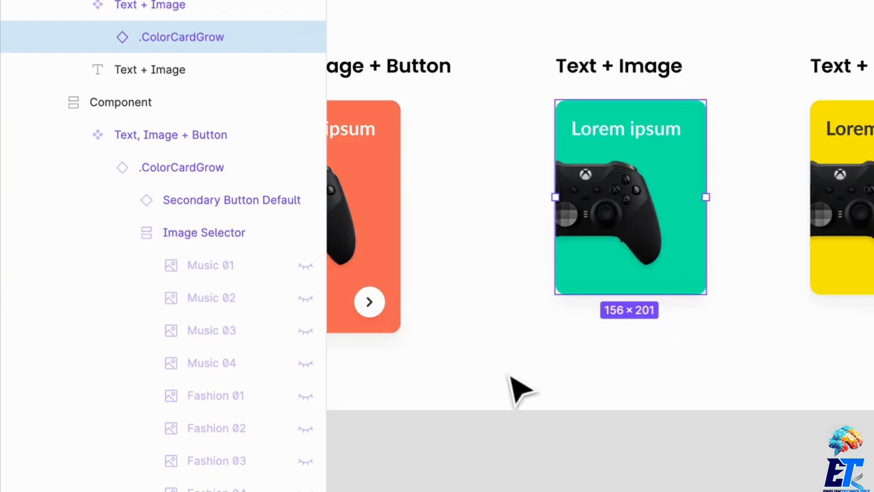
scroll(722, 335, "left", 5)
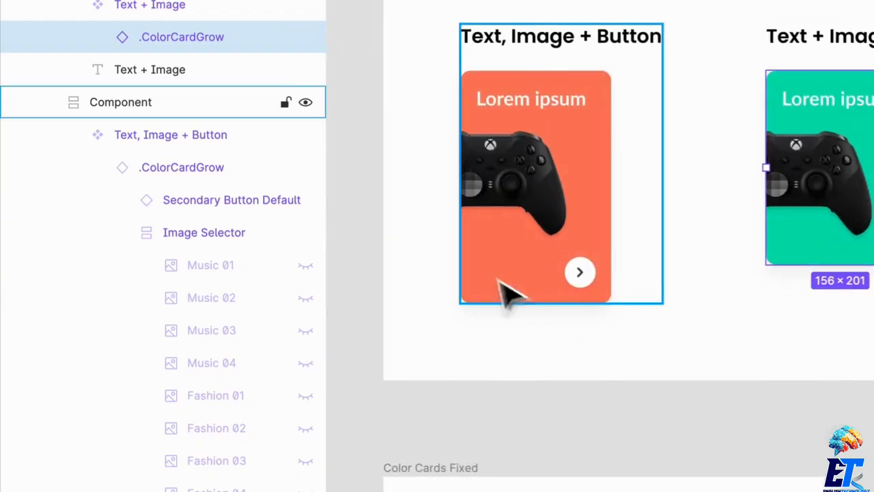
scroll(775, 322, "right", 7)
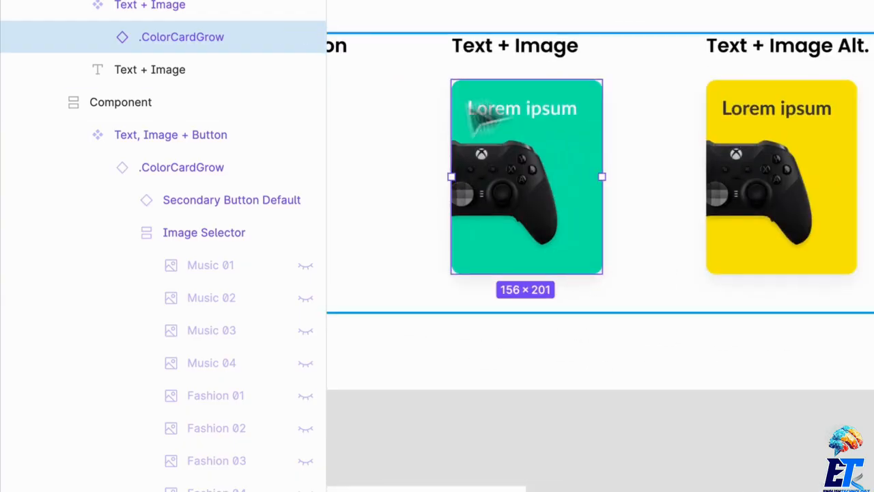
Step: Select the Text + Image component in Color Cards Grow and review the remaining variants up to Text
left_click(743, 415)
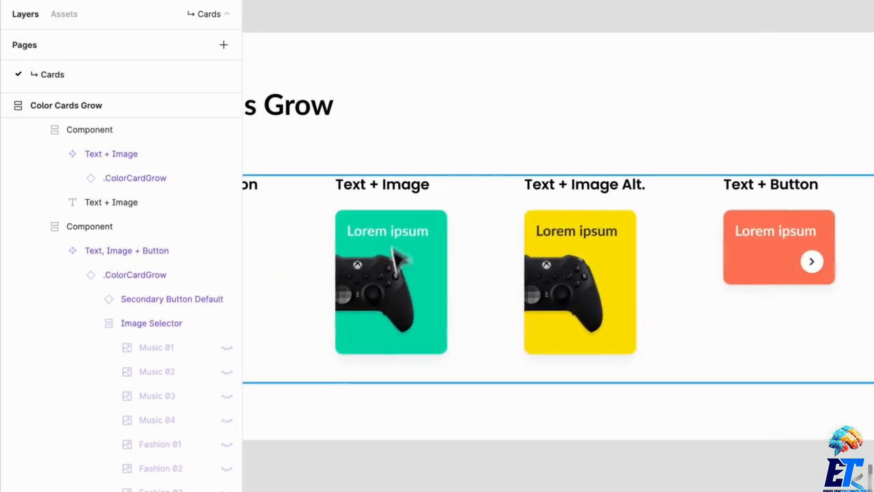
left_click(444, 260)
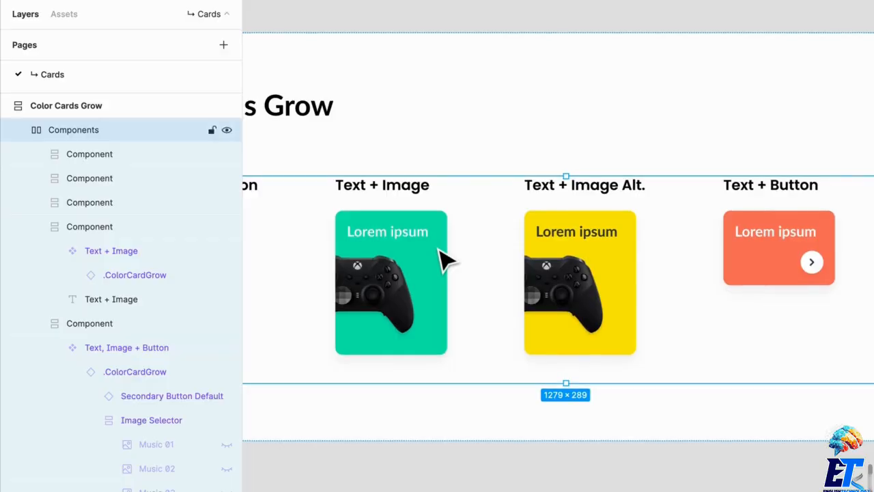
left_click(442, 258)
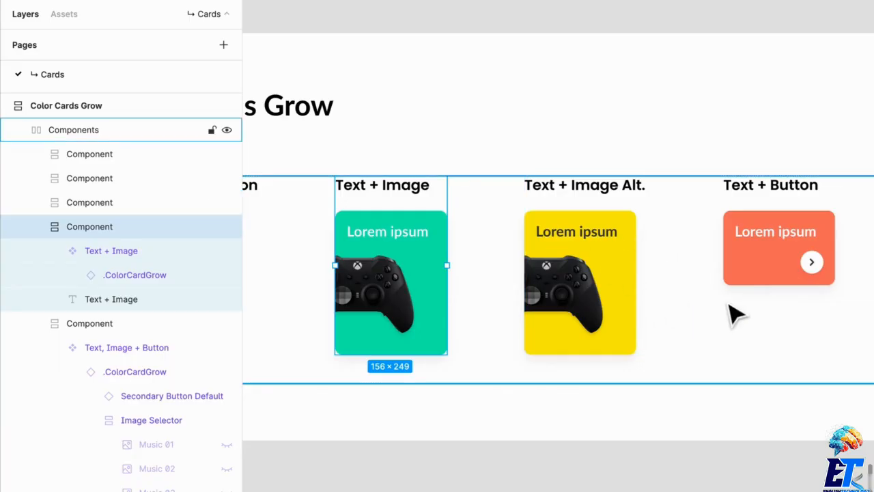
scroll(697, 314, "right", 5)
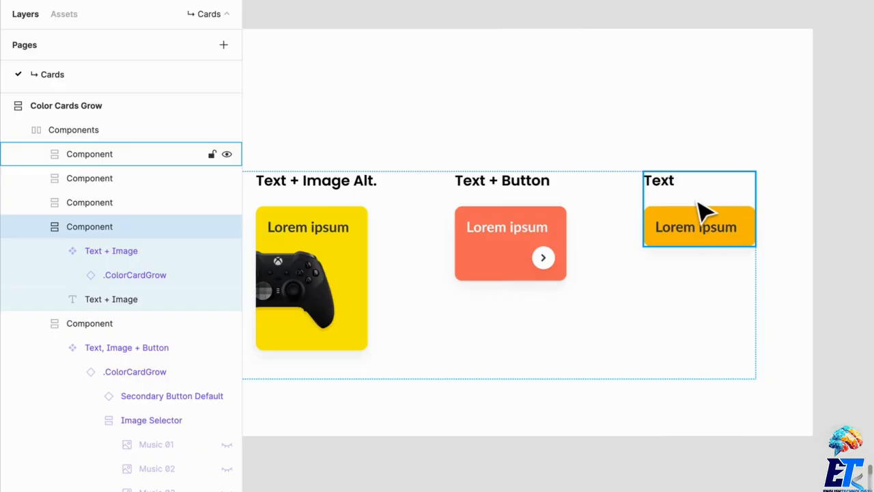
Step: Place a copy of the Text card from Color Cards Grow on the empty canvas beside the frame
left_click(729, 251)
key("Escape")
left_click(694, 234)
left_click(694, 234)
left_click_drag(724, 280, 780, 109)
left_click_drag(772, 292, 566, 408)
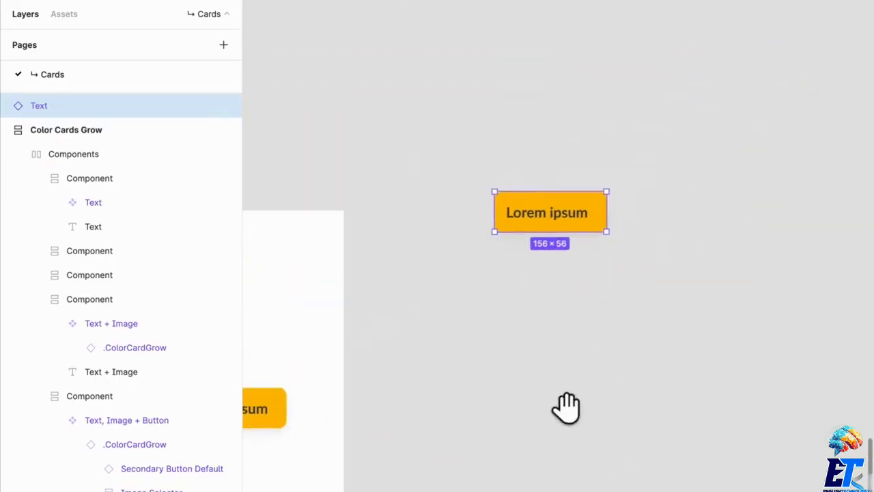
Step: Recolor the Text card copy from Accents/Orange to the Background/Gray 20 style, and delete the copy
left_click(786, 411)
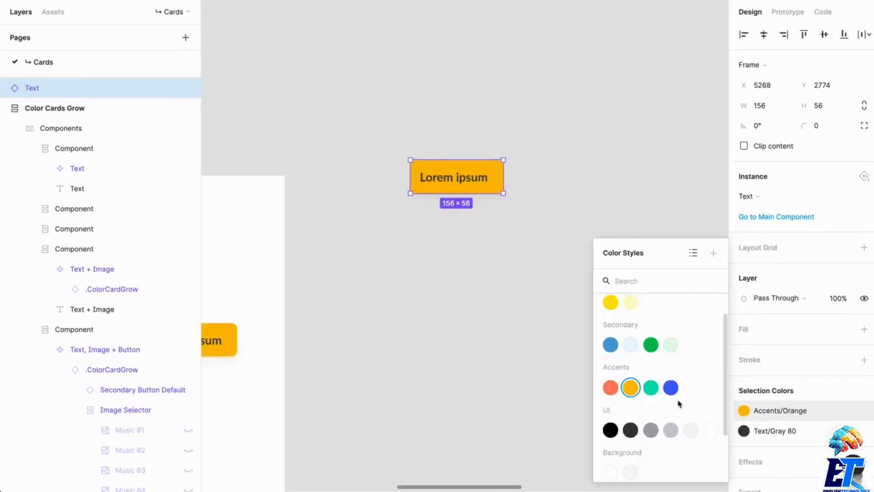
scroll(636, 458, "down", 1)
left_click(630, 466)
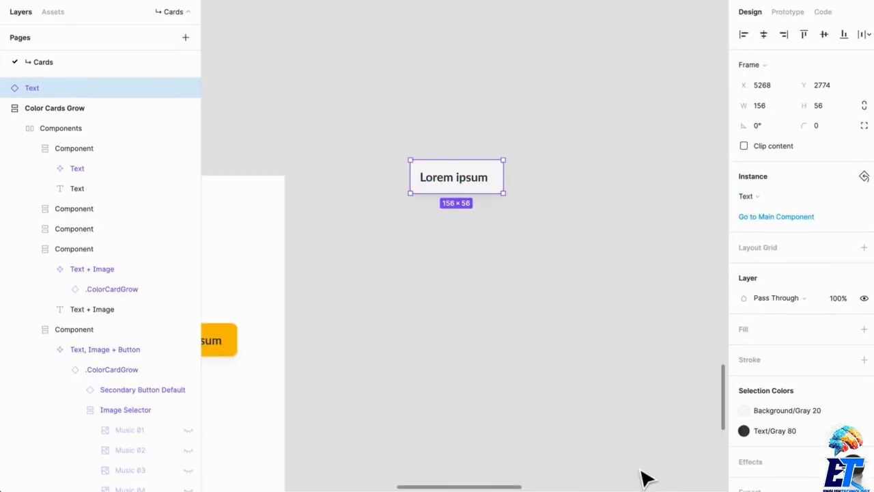
left_click(547, 311)
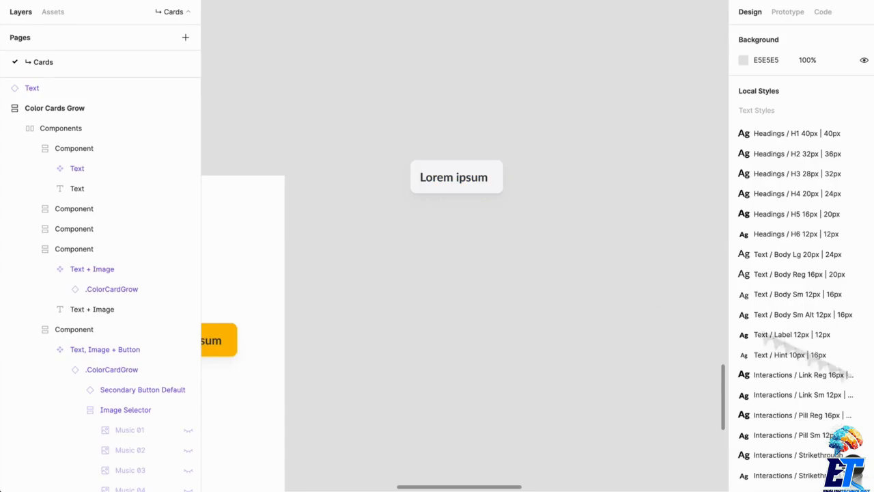
left_click(490, 181)
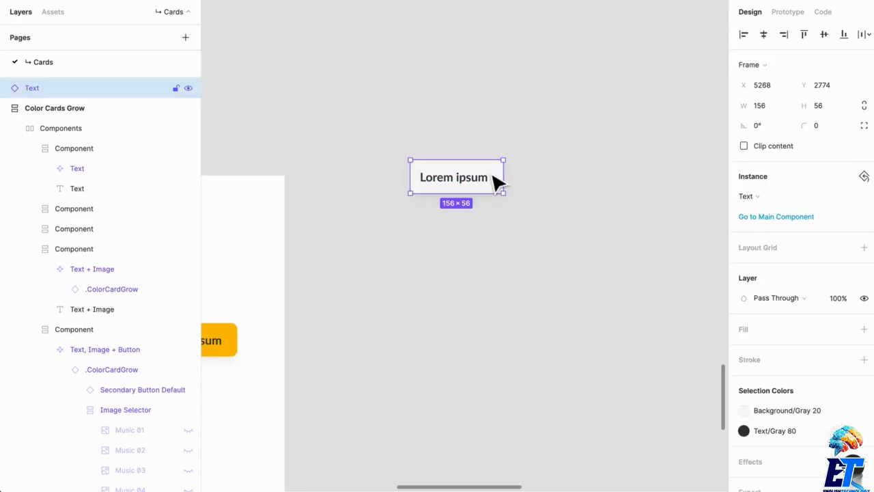
key("Delete")
Step: Replace the text of the Text + Button card in Color Cards Fixed with the filler "asdadasdasdasdasdasdasdasdasdasdsd"
scroll(411, 273, "left", 5)
scroll(412, 273, "down", 2)
scroll(328, 273, "left", 5)
scroll(328, 273, "down", 2)
left_click_drag(371, 318, 660, 315)
left_click_drag(260, 304, 462, 171)
left_click_drag(456, 282, 488, 128)
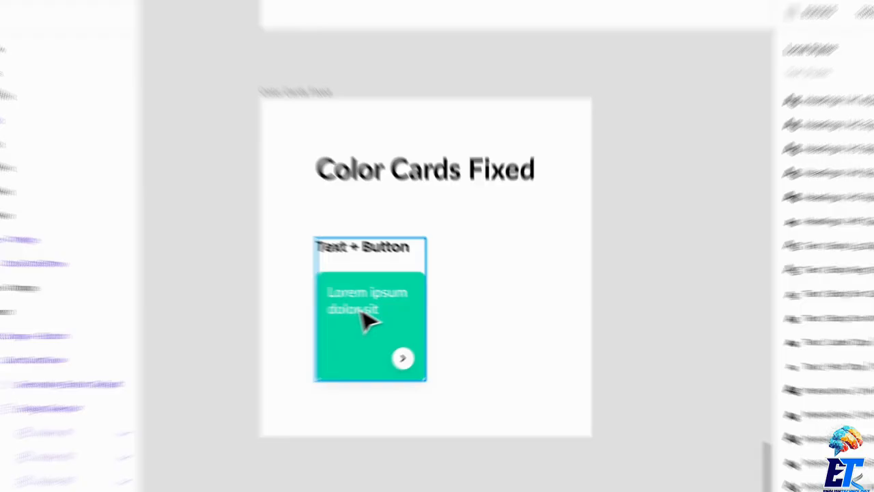
double_click(392, 318)
double_click(377, 304)
type("asdadasdasdasdasdasdasdasdasdasdsd")
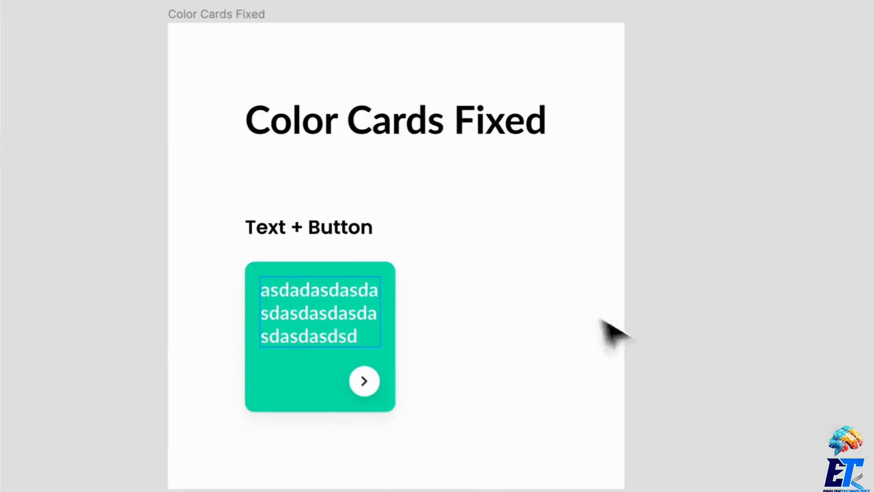
Step: Undo the filler text in the Text + Button card and check its two-line text layer without editing it
key("ctrl+z")
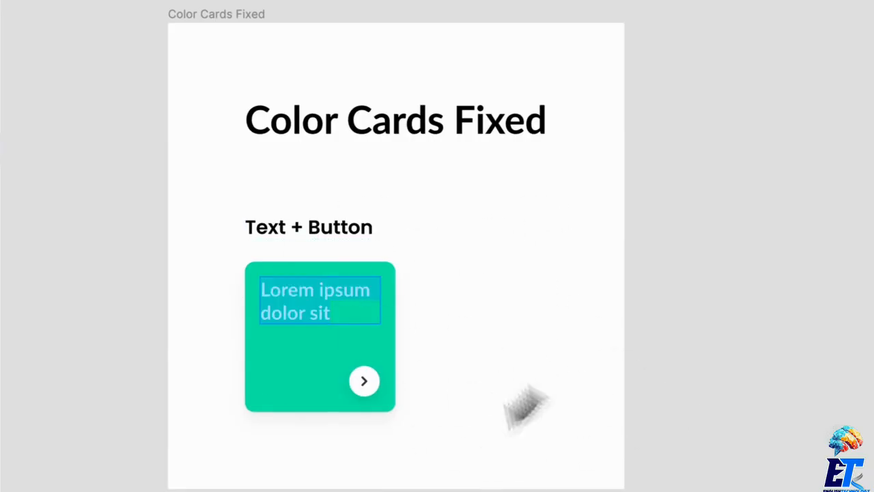
key("Escape")
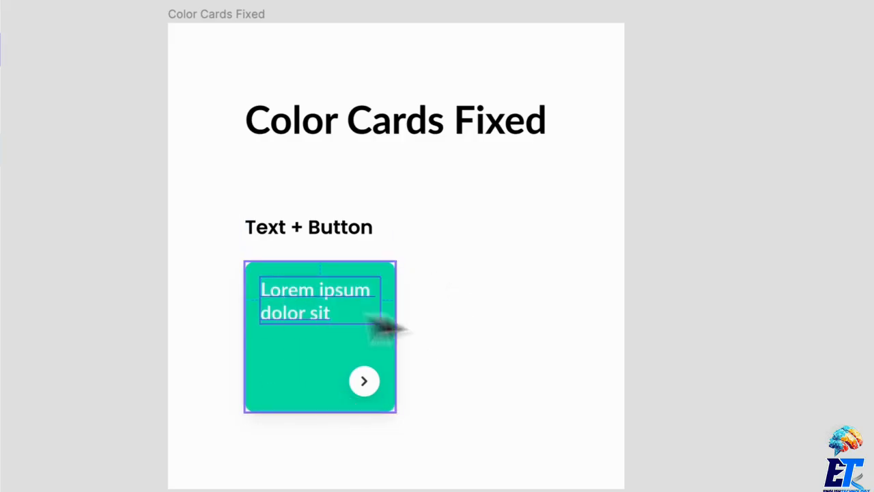
left_click(339, 325)
double_click(376, 318)
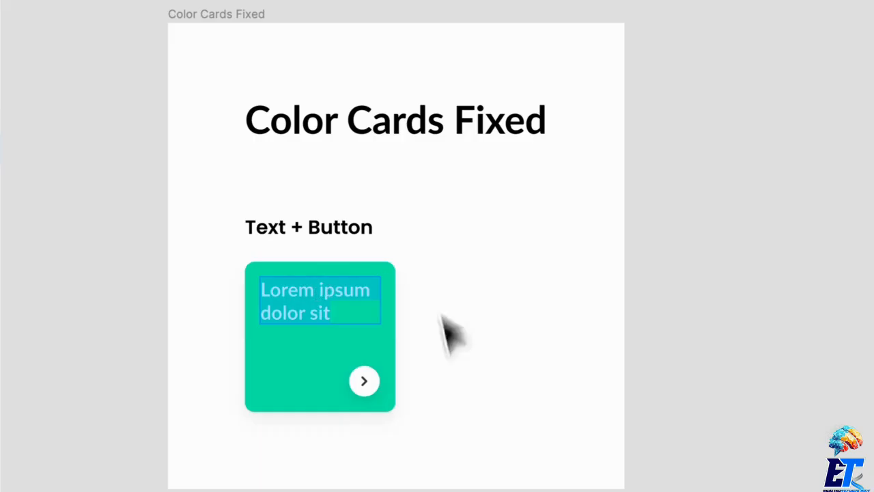
key("Escape")
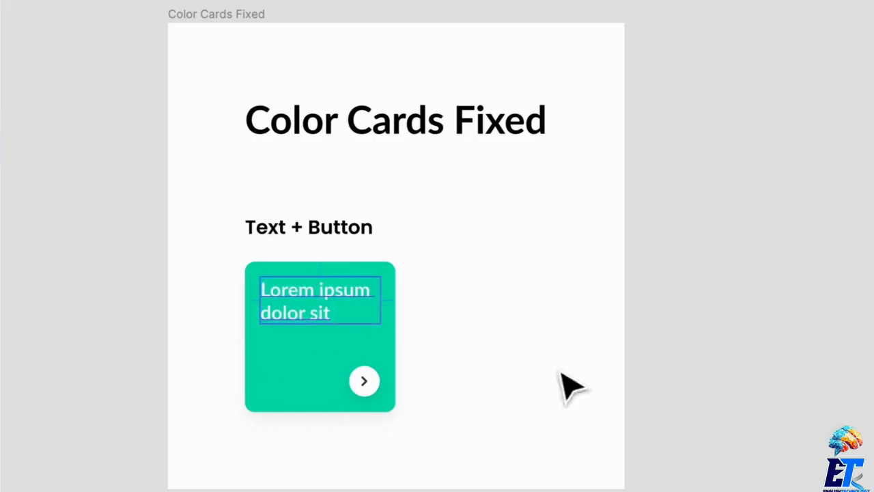
Step: Duplicate the Text + Button card beside the Color Cards Fixed frame into a two-by-two grid of four copies
left_click(337, 363)
left_click_drag(322, 364, 835, 279)
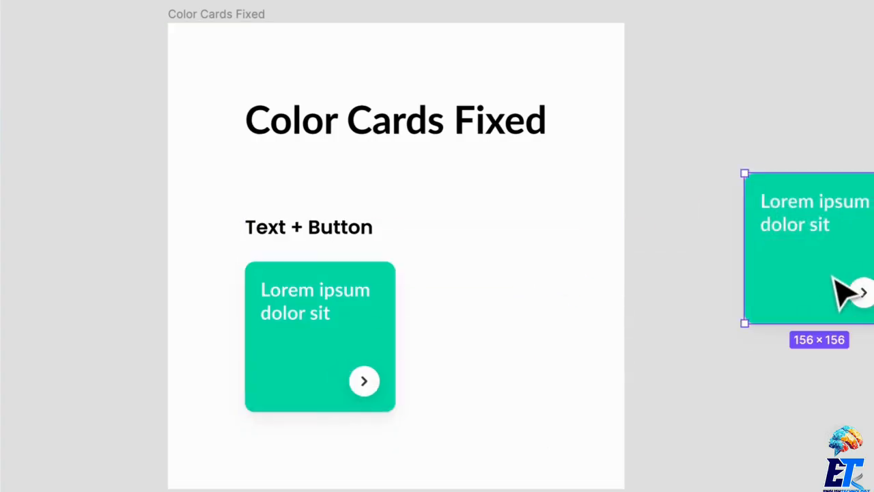
left_click_drag(410, 240, 543, 248)
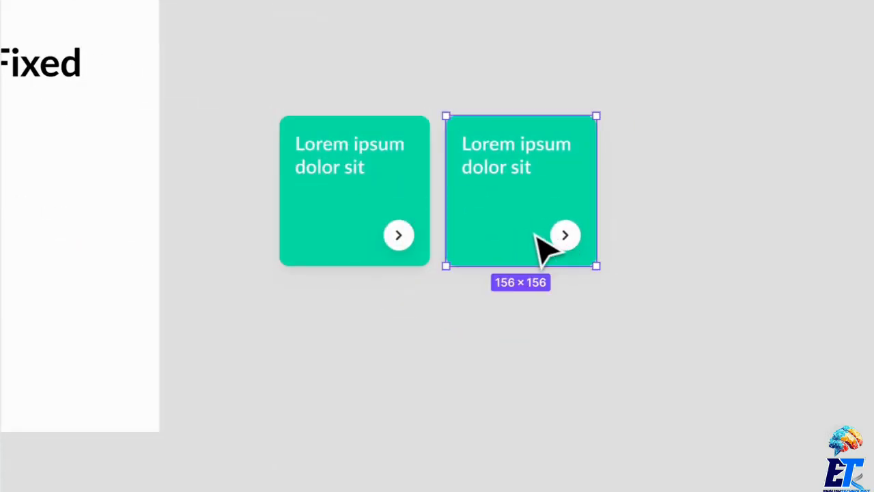
left_click_drag(523, 332, 421, 346)
left_click_drag(704, 450, 396, 263)
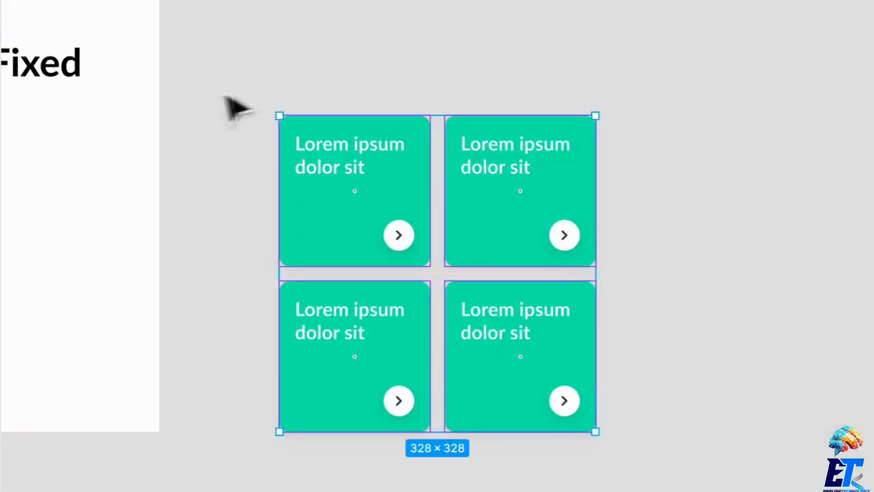
Step: Compare the first Text + Button copy with the Color Cards Grow variants, inspect its text layer, and delete all four copies
left_click(324, 190)
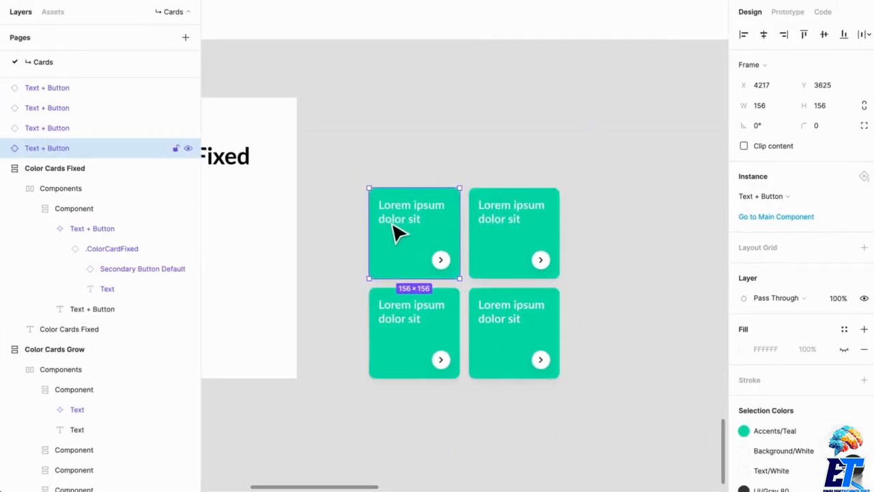
scroll(396, 232, "up", 5)
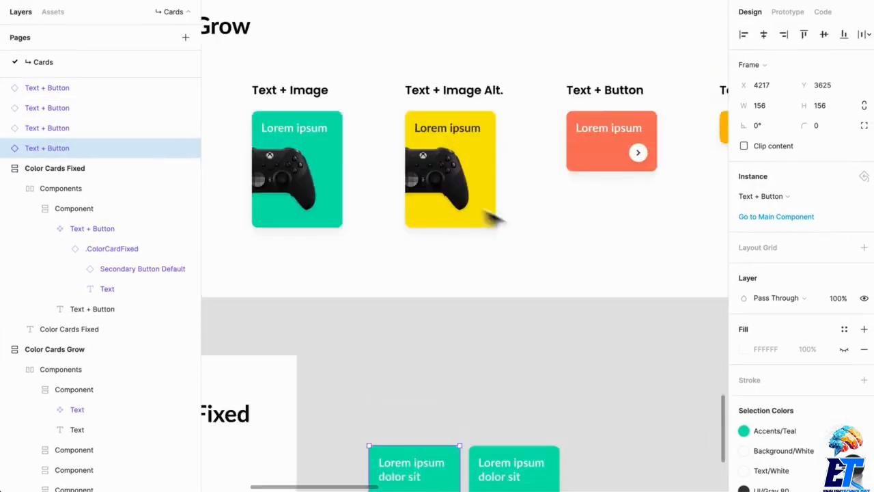
scroll(492, 362, "down", 5)
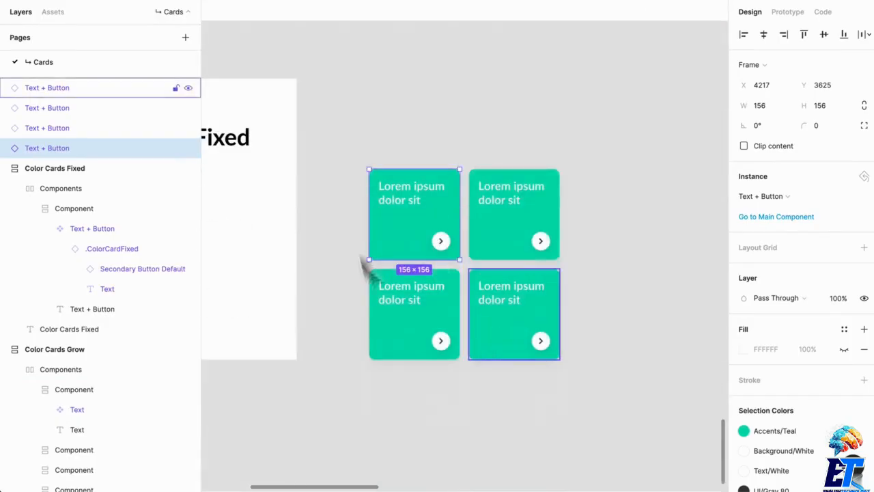
double_click(407, 211)
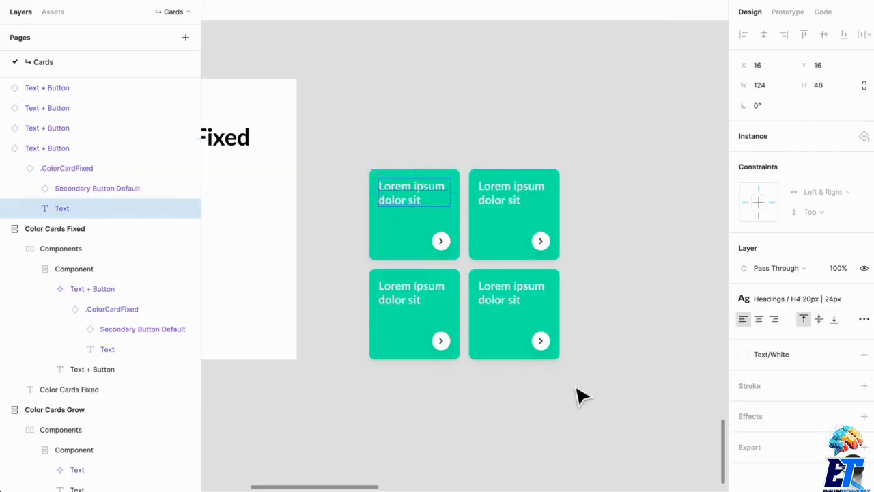
left_click_drag(642, 444, 414, 451)
key("Delete")
Step: Review the Vertical Product Cards variants and the large and small vertical product cards in the Base frame
scroll(453, 130, "down", 5)
scroll(552, 176, "up", 10)
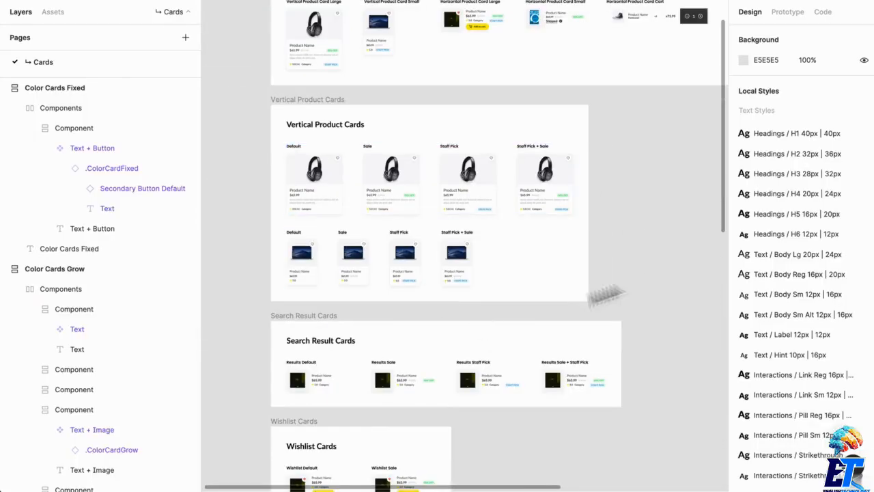
scroll(383, 201, "up", 5)
scroll(386, 195, "left", 3)
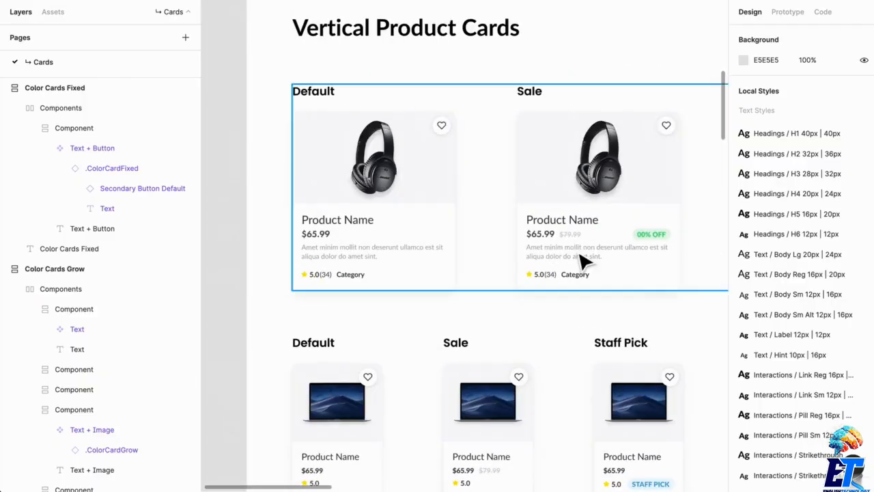
scroll(424, 201, "right", 4)
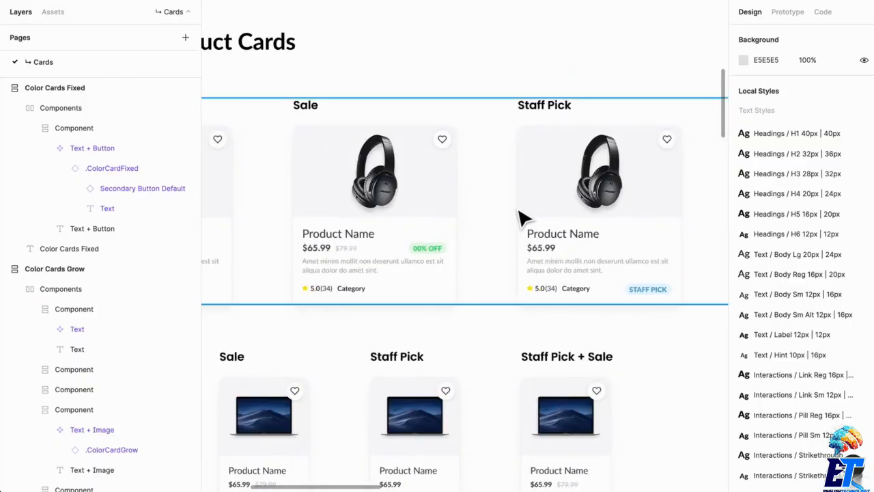
scroll(573, 201, "up", 3)
scroll(574, 201, "right", 5)
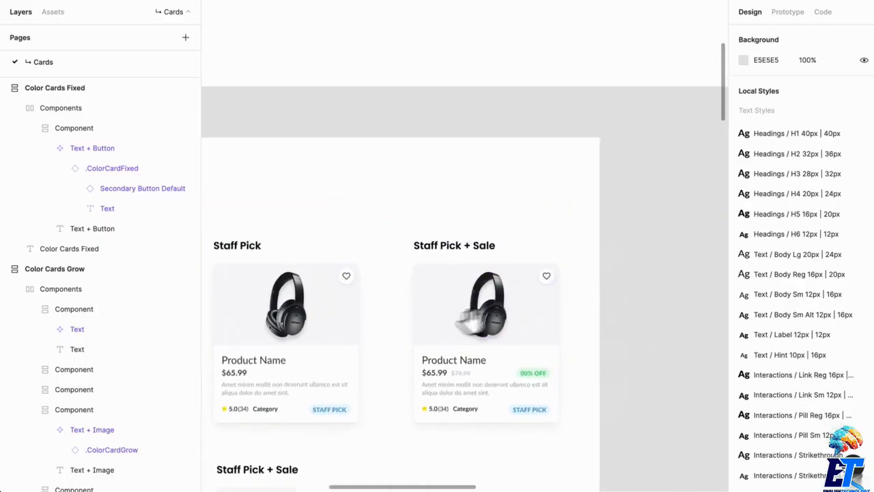
scroll(437, 252, "up", 6)
scroll(537, 327, "left", 6)
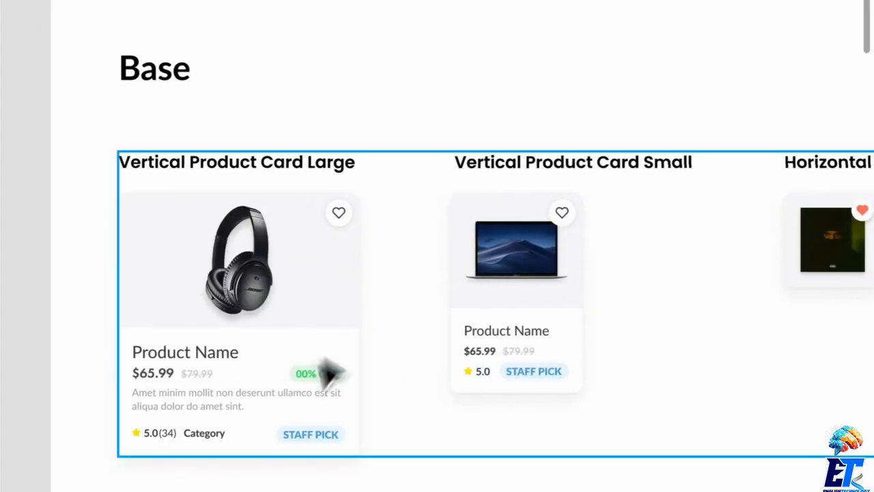
left_click(326, 376)
left_click(683, 375)
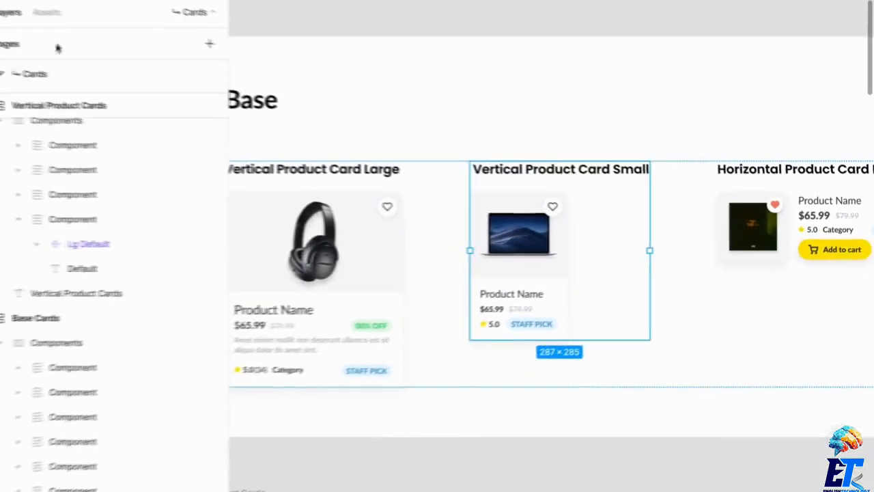
Step: Browse the local component assets, collapsing the Input group and expanding the Cards group to list its card categories
left_click(60, 20)
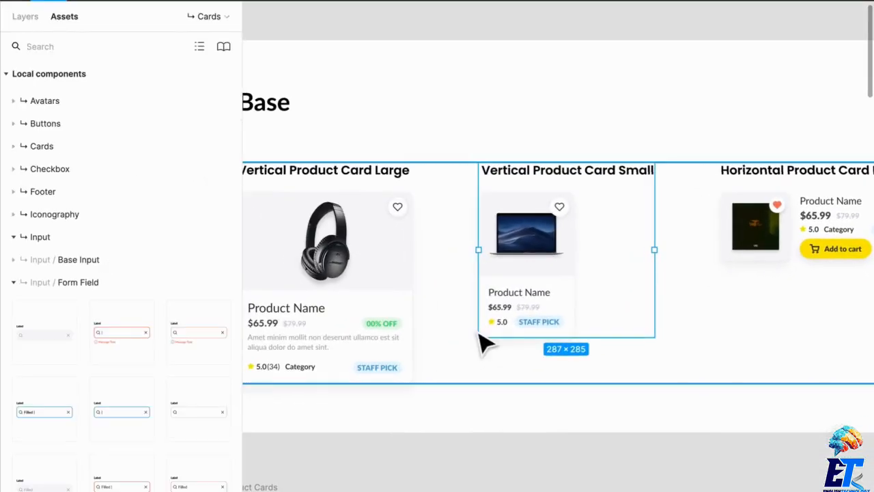
left_click_drag(482, 343, 717, 285)
left_click(69, 239)
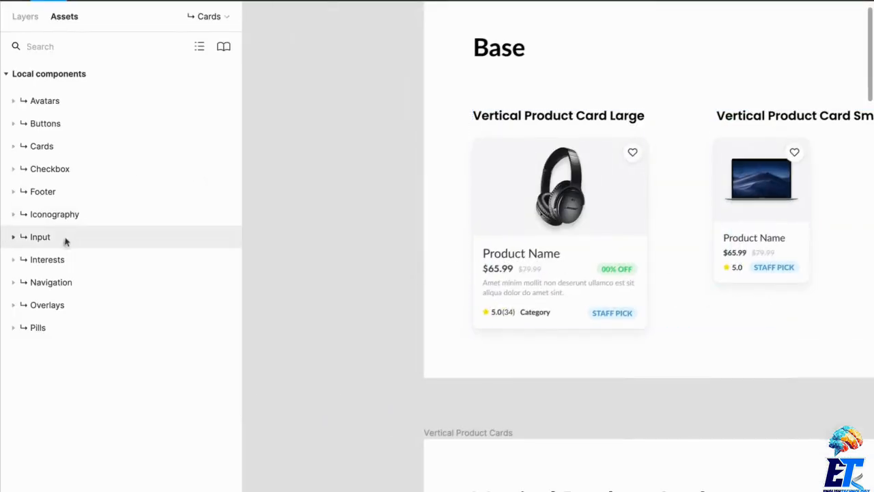
left_click(59, 146)
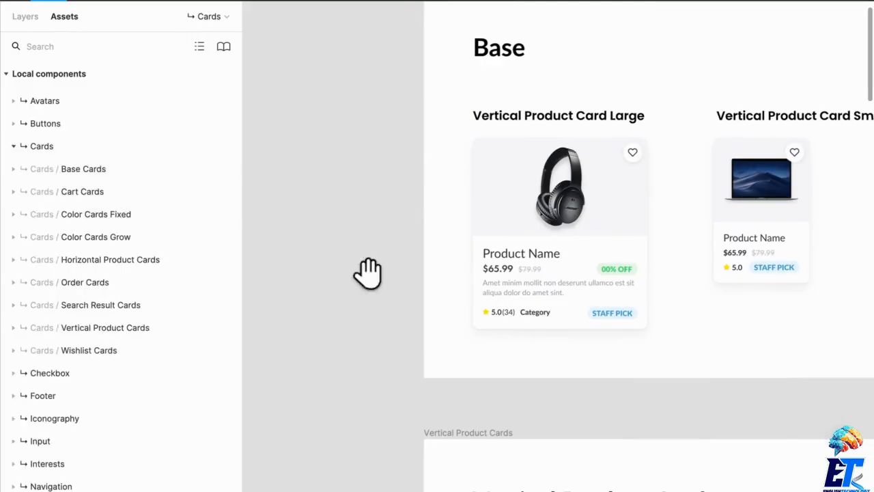
Step: Expand the Vertical Product Cards category in the local component assets and place an Lg Sale card on the empty canvas beside the Base Cards frame
left_click_drag(367, 275, 696, 282)
left_click_drag(404, 252, 296, 175)
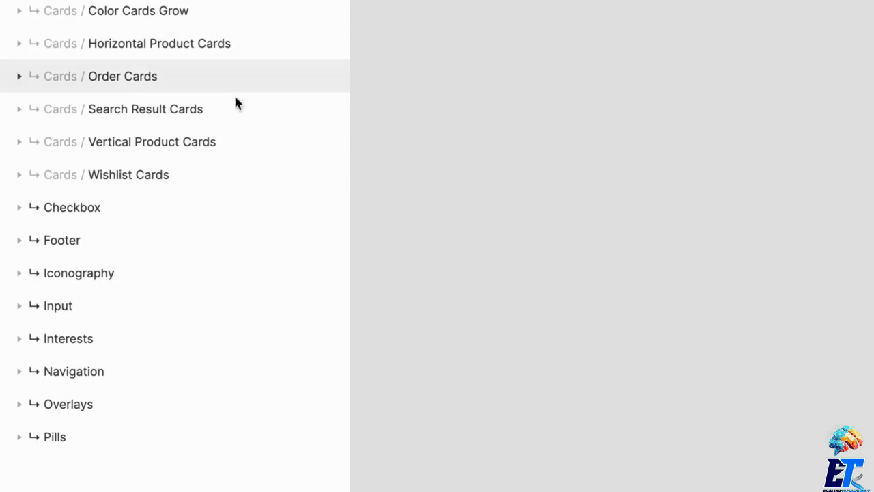
left_click(210, 140)
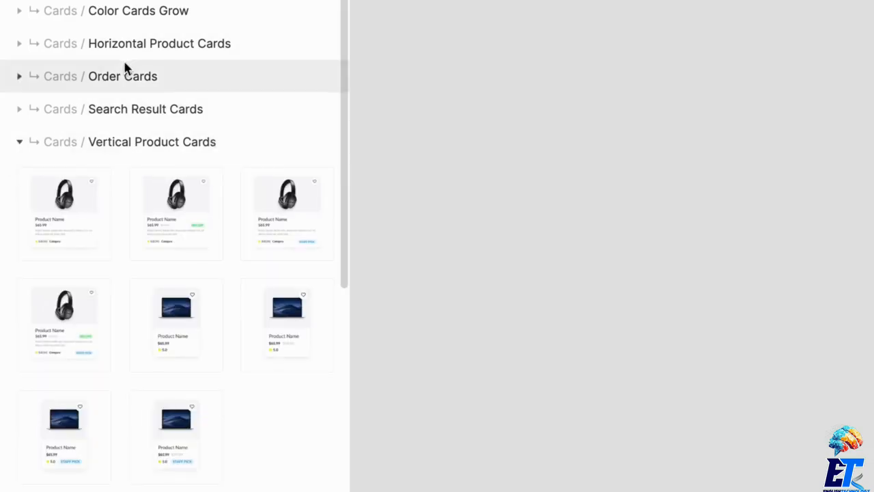
scroll(124, 71, "down", 4)
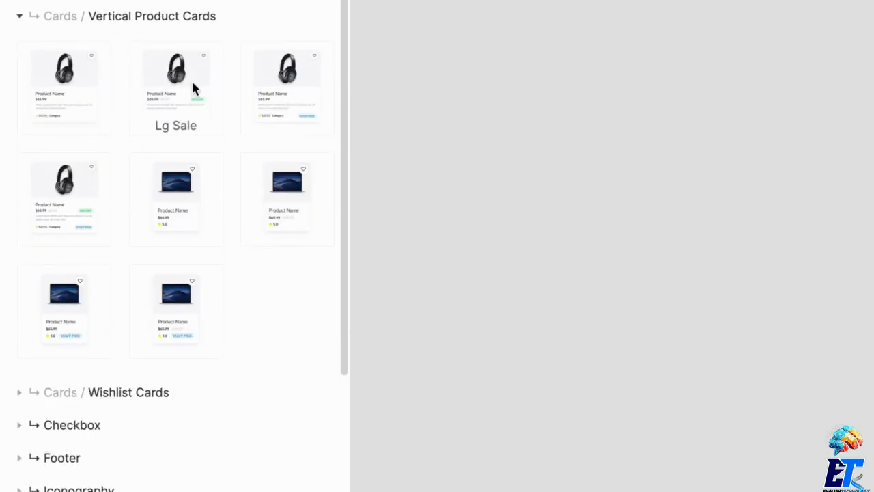
left_click_drag(160, 90, 543, 30)
scroll(506, 152, "up", 5)
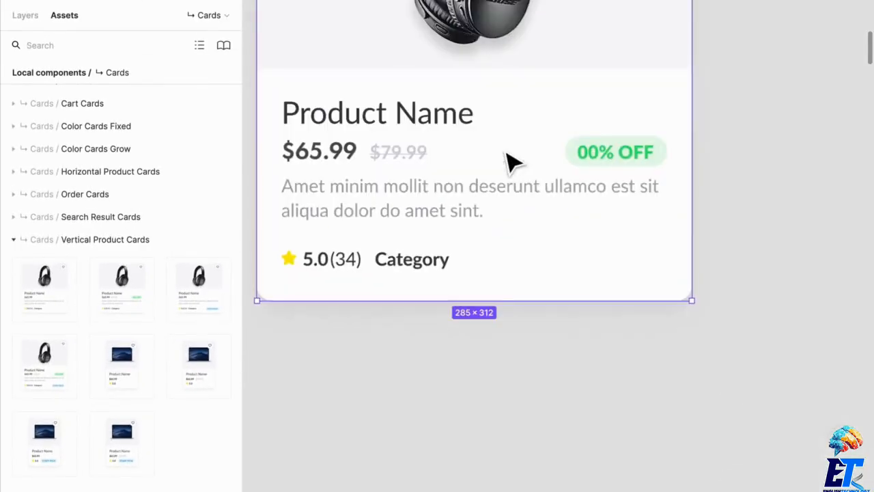
Step: Change the placed Lg Sale card's savings pill text to 20% OFF
scroll(546, 164, "up", 2)
double_click(604, 233)
double_click(601, 229)
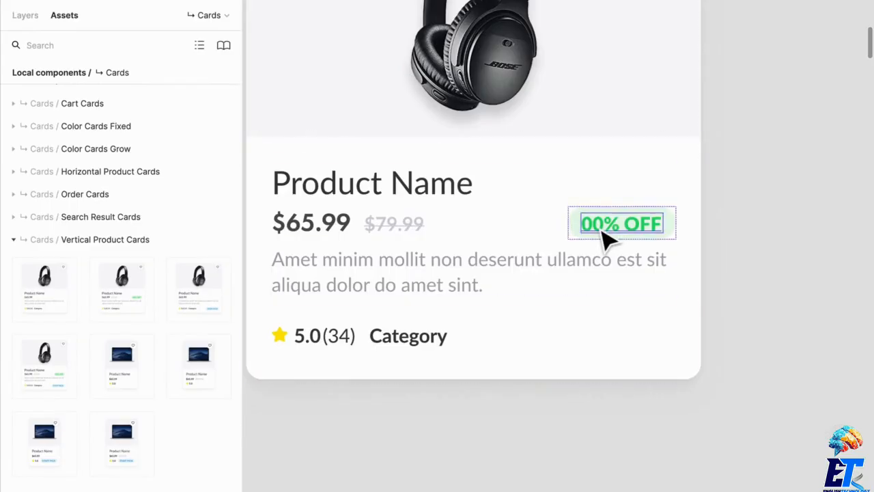
left_click(21, 13)
scroll(96, 260, "up", 5)
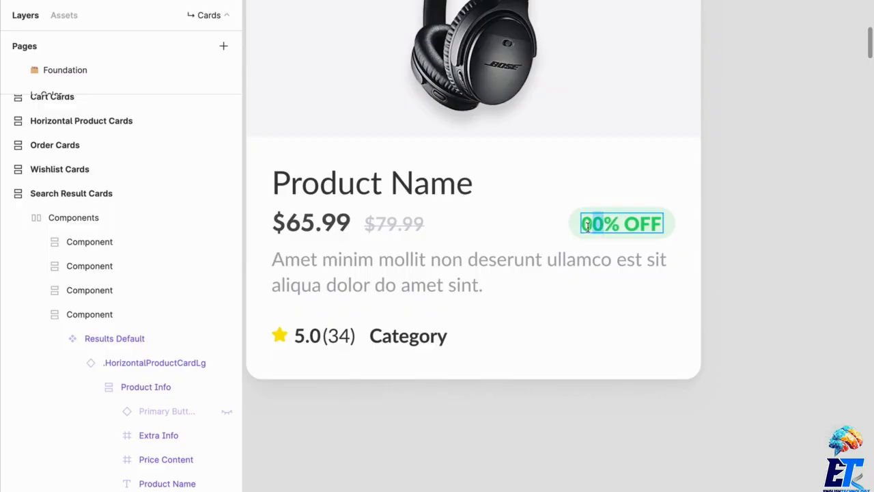
type("20")
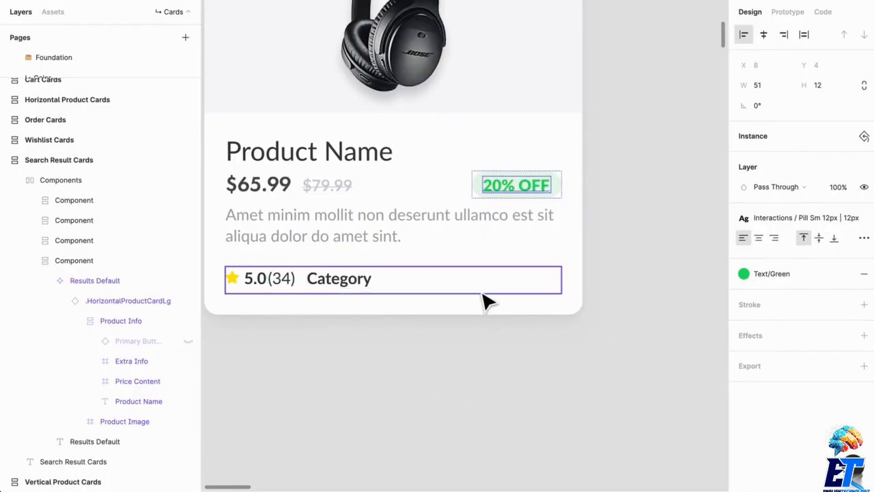
left_click(482, 296)
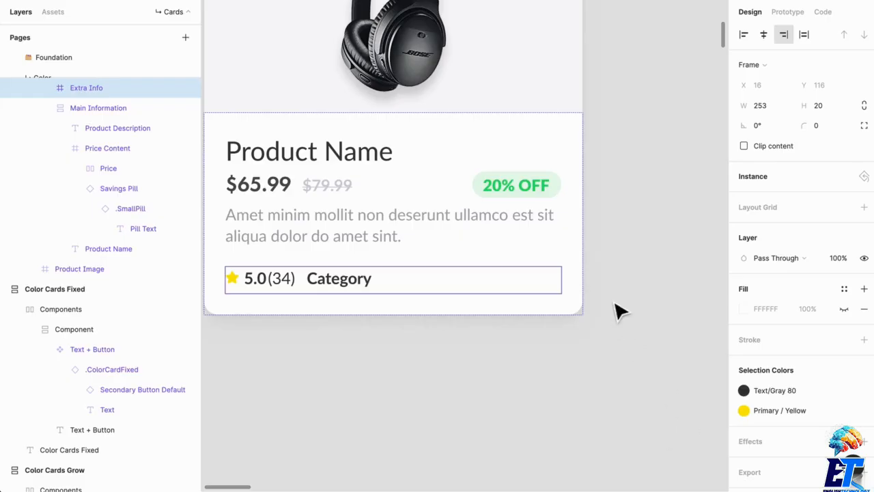
scroll(585, 250, "up", 5)
left_click(556, 228)
key("Escape")
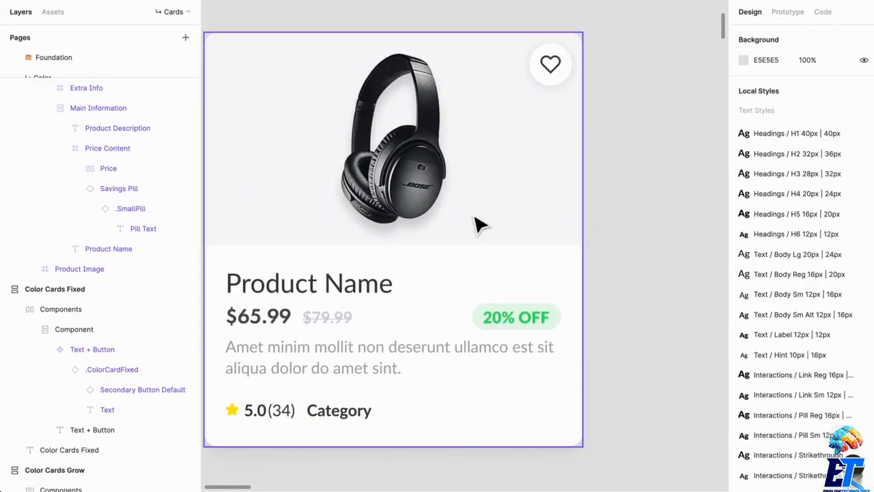
Step: Duplicate the Lg Sale card to its right with an 18 px gap and swap the copy to the Lg Default component
left_click(483, 225)
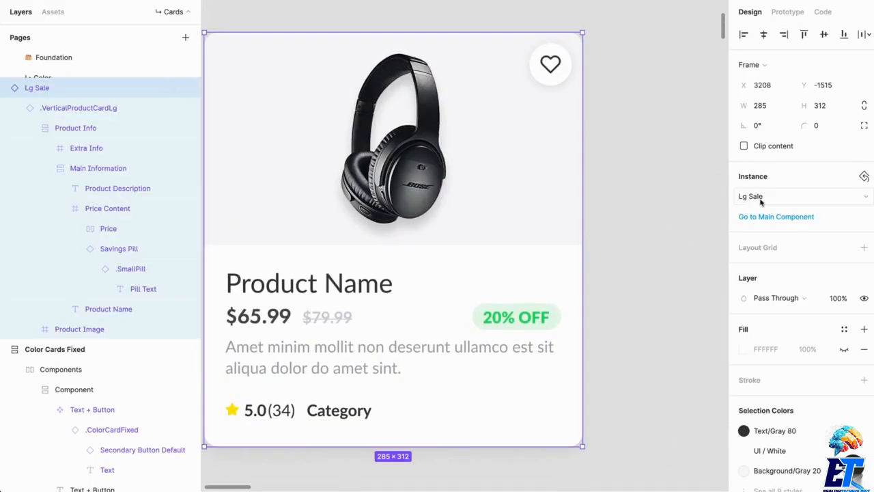
scroll(576, 194, "down", 3)
left_click_drag(517, 198, 507, 114)
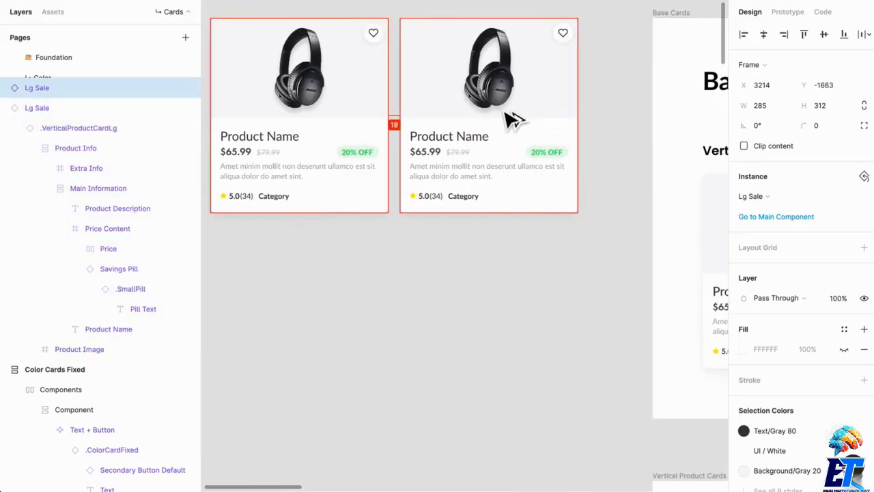
left_click(531, 264)
left_click(494, 168)
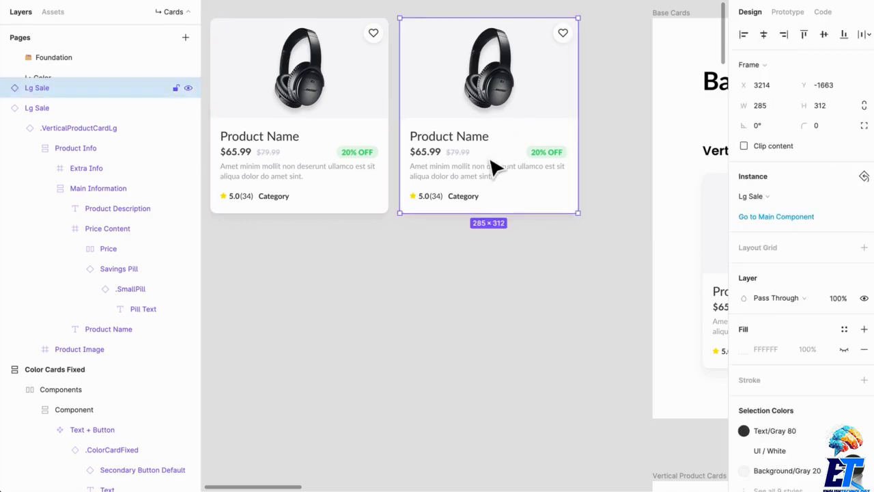
left_click(765, 196)
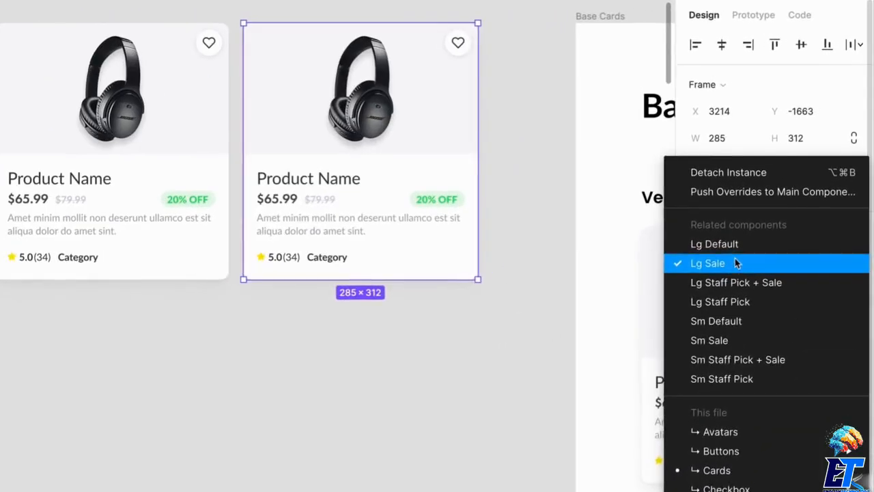
left_click(774, 189)
left_click(523, 309)
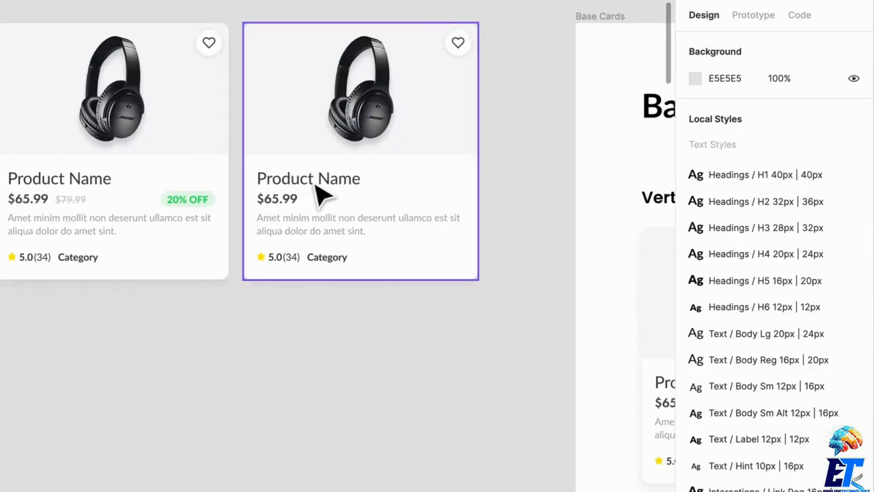
Step: Duplicate the Lg Default card directly below itself and swap the copy to Lg Staff Pick + Sale
left_click(157, 269)
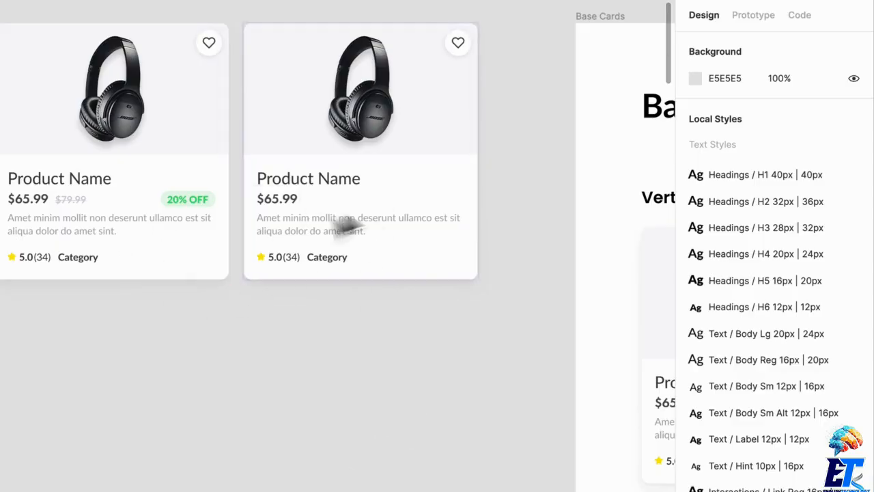
left_click_drag(363, 175, 449, 442)
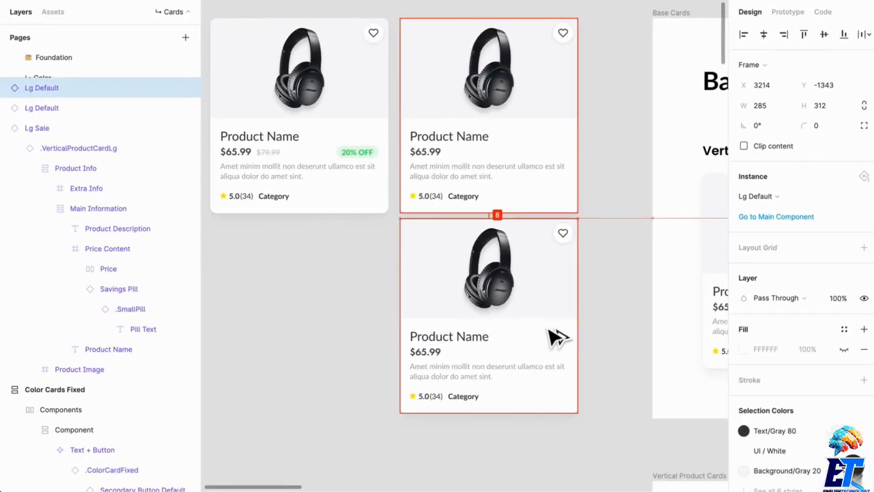
left_click_drag(557, 339, 557, 343)
left_click(755, 197)
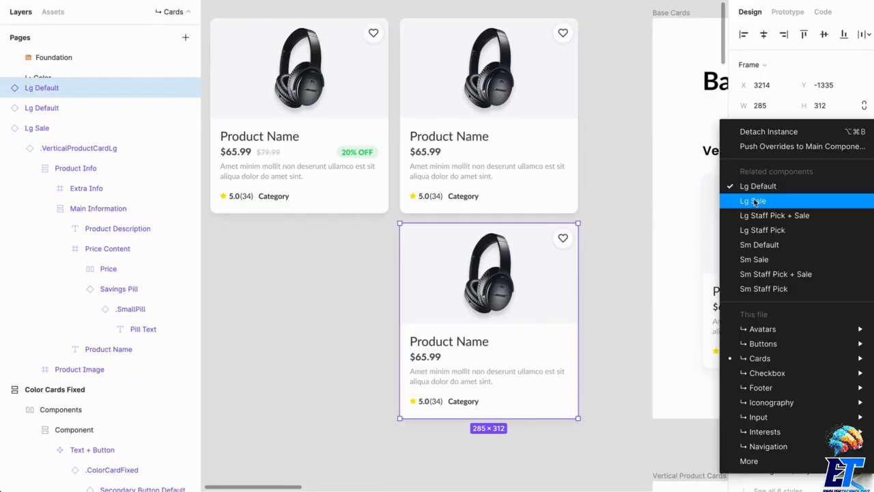
left_click(765, 215)
Step: Duplicate the Lg Staff Pick + Sale card to its left, beneath the Lg Sale card, and swap the copy to Lg Staff Pick
left_click_drag(437, 299, 247, 298)
left_click(748, 197)
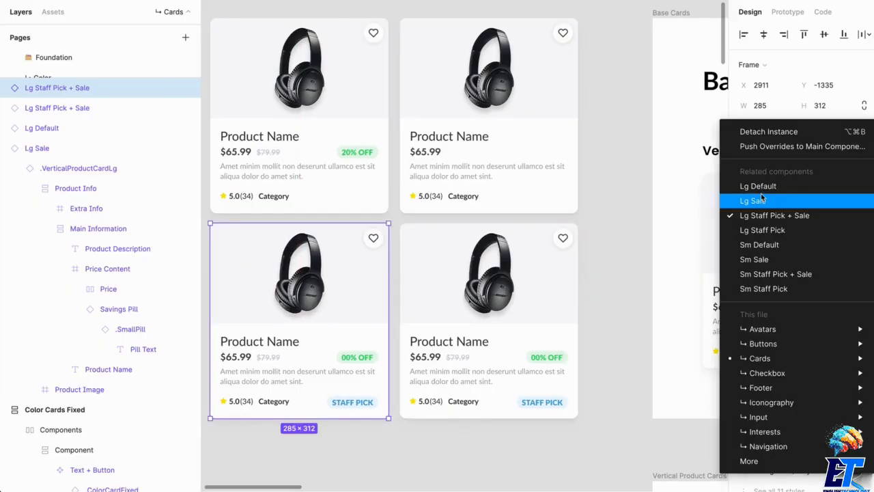
left_click(786, 236)
left_click(438, 462)
Step: Compare the four large vertical product card variants in the two-by-two grid, and delete all four test cards
scroll(441, 460, "down", 1)
left_click_drag(441, 460, 405, 353)
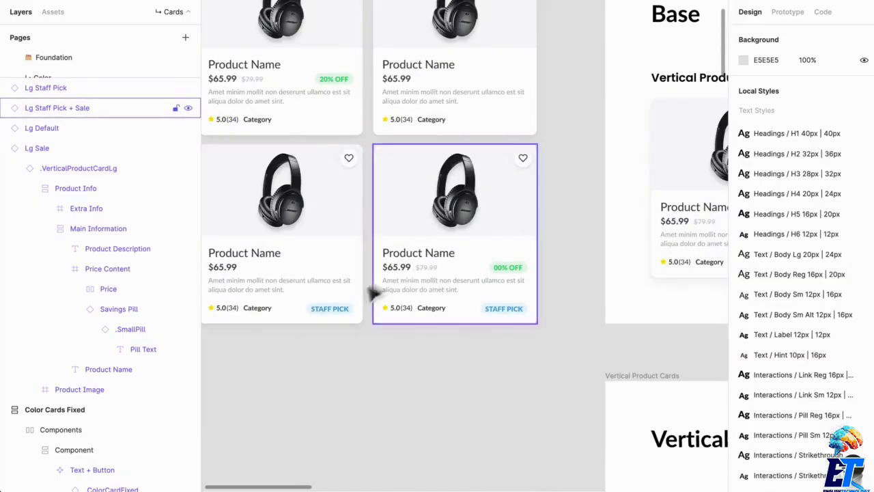
left_click_drag(345, 418, 359, 459)
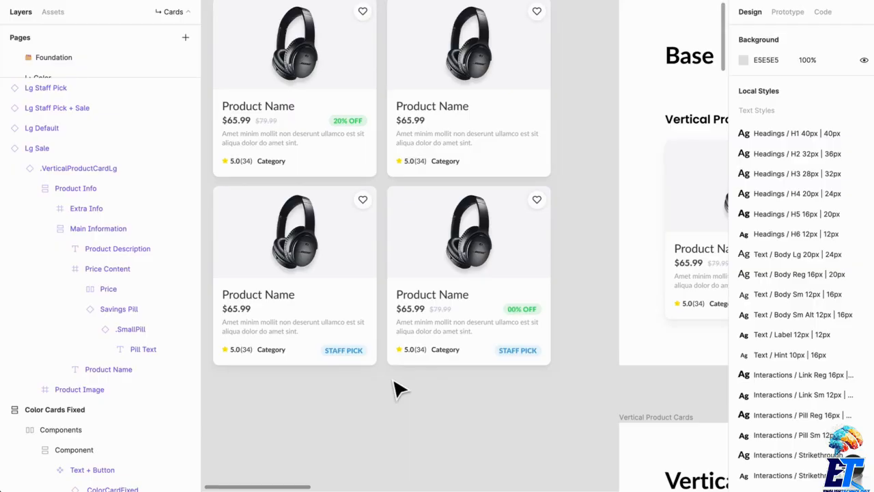
left_click_drag(471, 194, 499, 250)
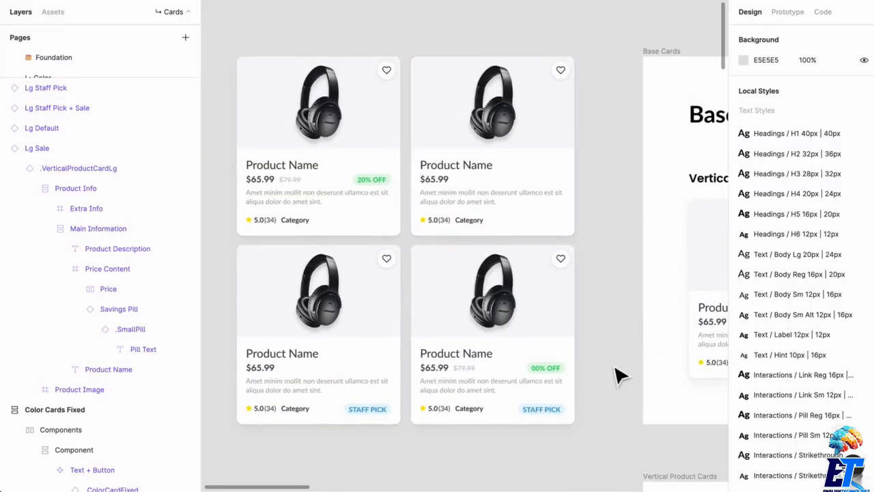
scroll(620, 369, "down", 3)
left_click_drag(584, 438, 350, 191)
key("Delete")
scroll(520, 267, "down", 5)
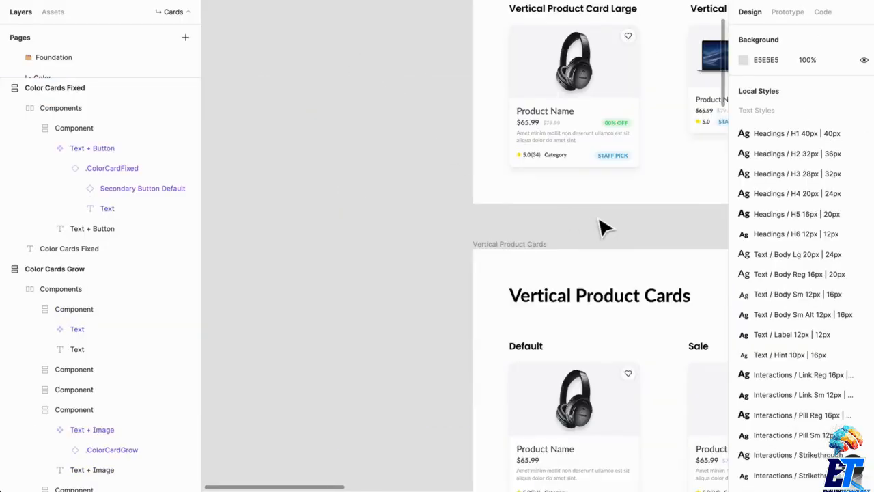
scroll(445, 256, "down", 5)
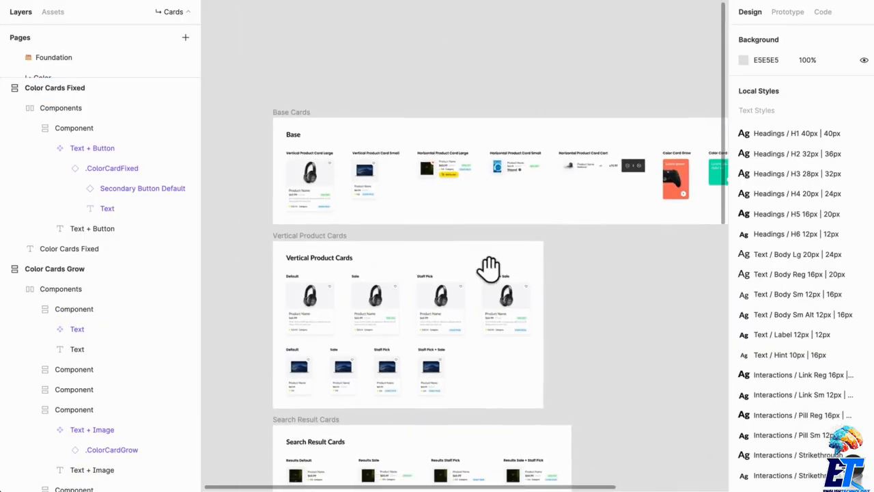